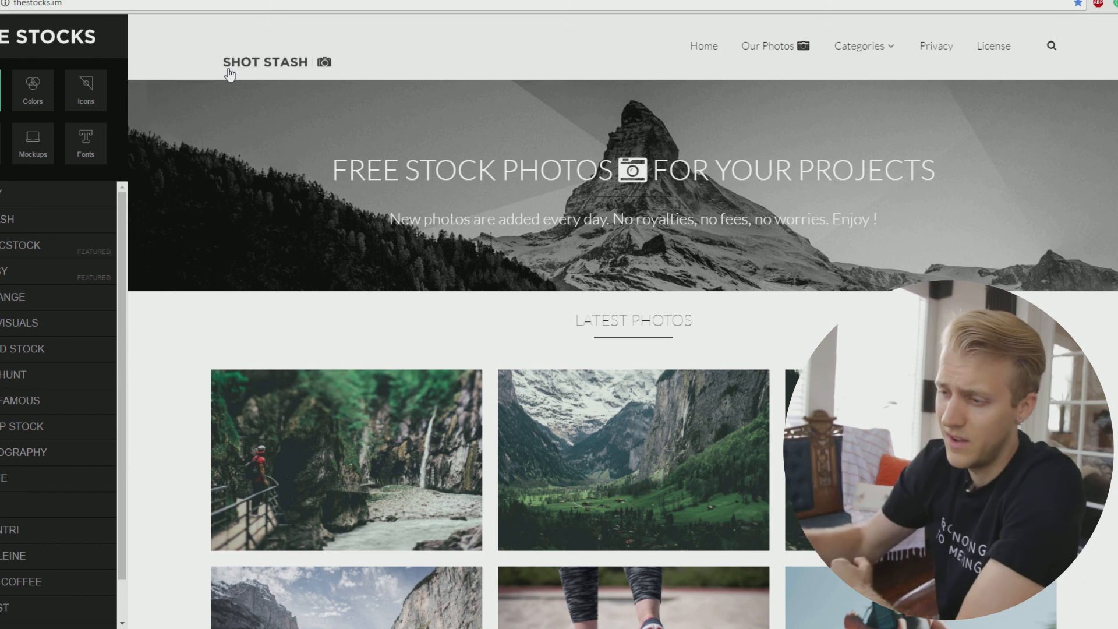
Look through the Colors, Icons and Mockups resource categories, including the icon packs on Flaticon.
left_click(24, 102)
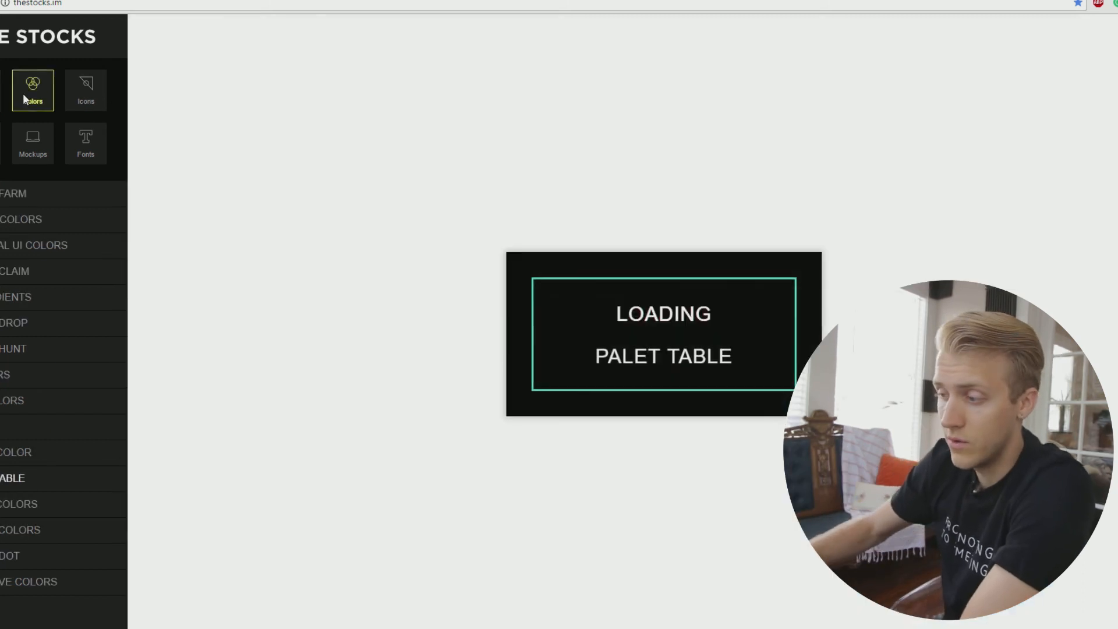
left_click(87, 101)
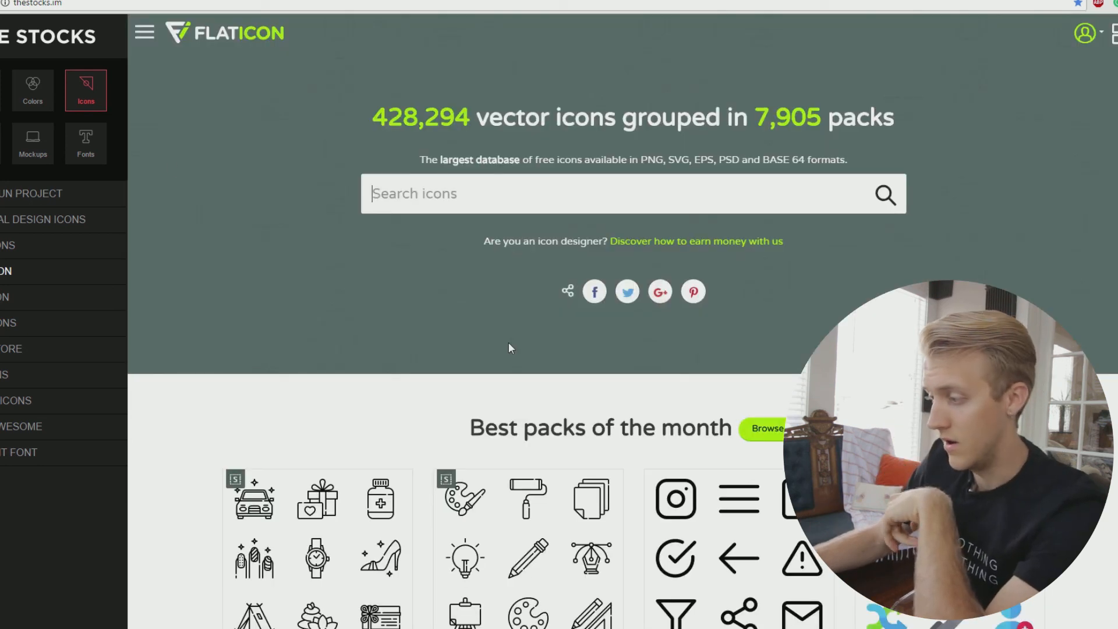
scroll(509, 347, "down", 6)
scroll(508, 348, "up", 5)
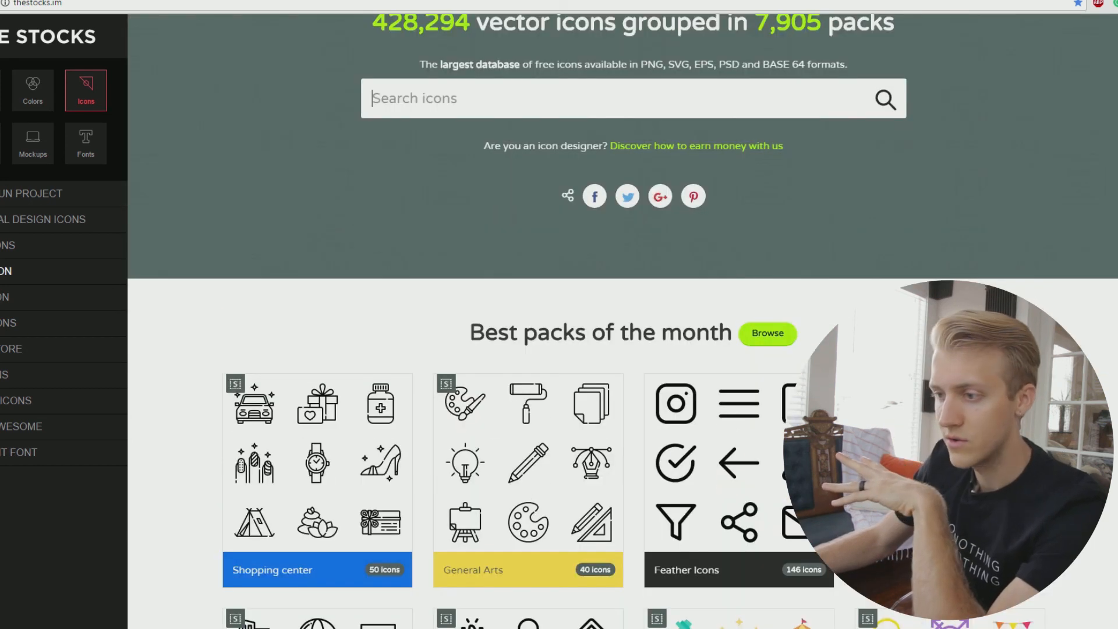
left_click(40, 141)
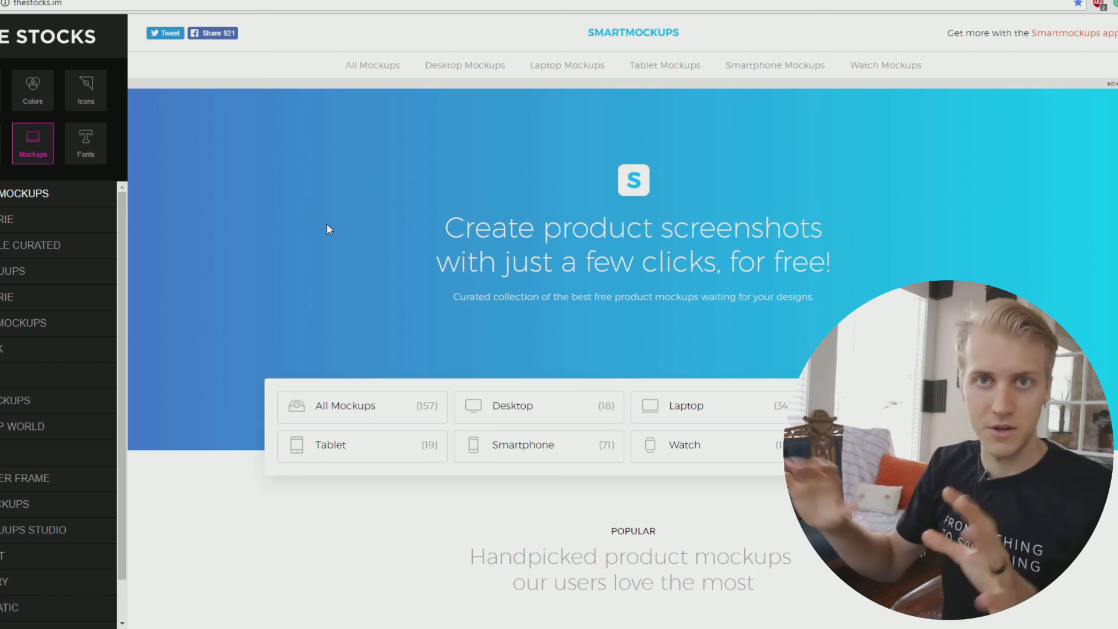
Return to the stock photo category and look over the Free Refe Real Life Photos site.
left_click(0, 91)
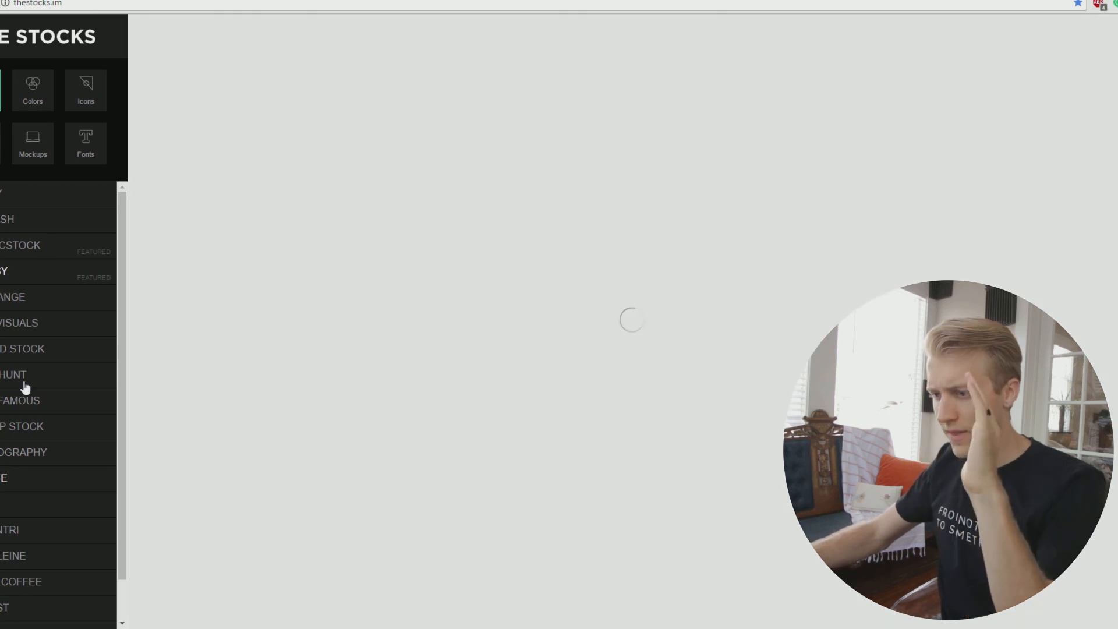
scroll(26, 387, "down", 1)
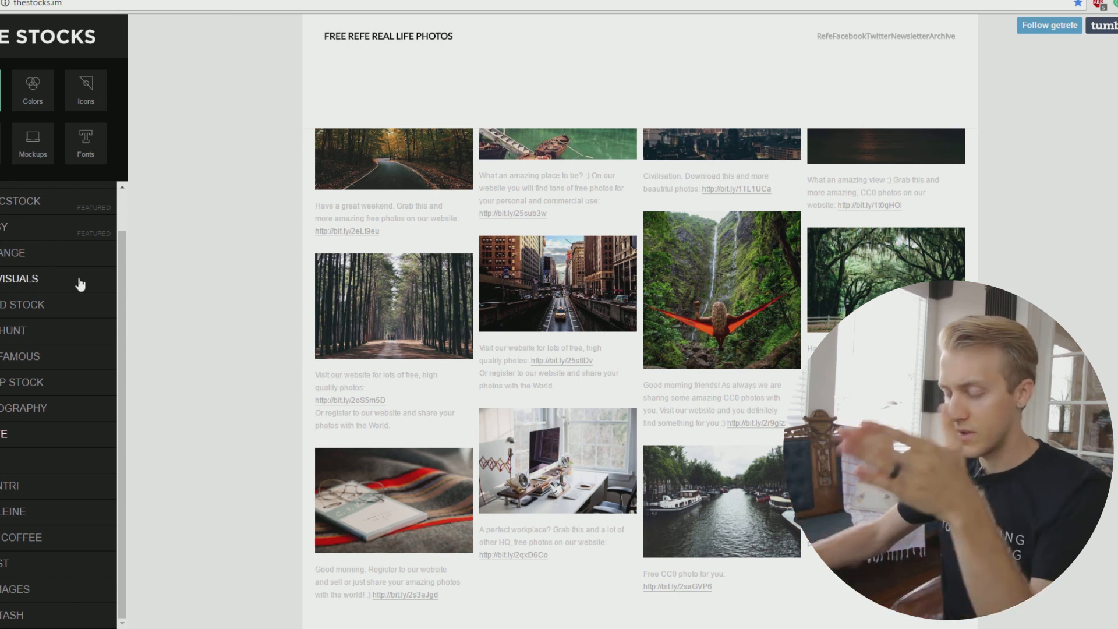
scroll(2, 230, "up", 1)
Open Pixabay from the stock photo list and browse its free photos.
left_click(3, 270)
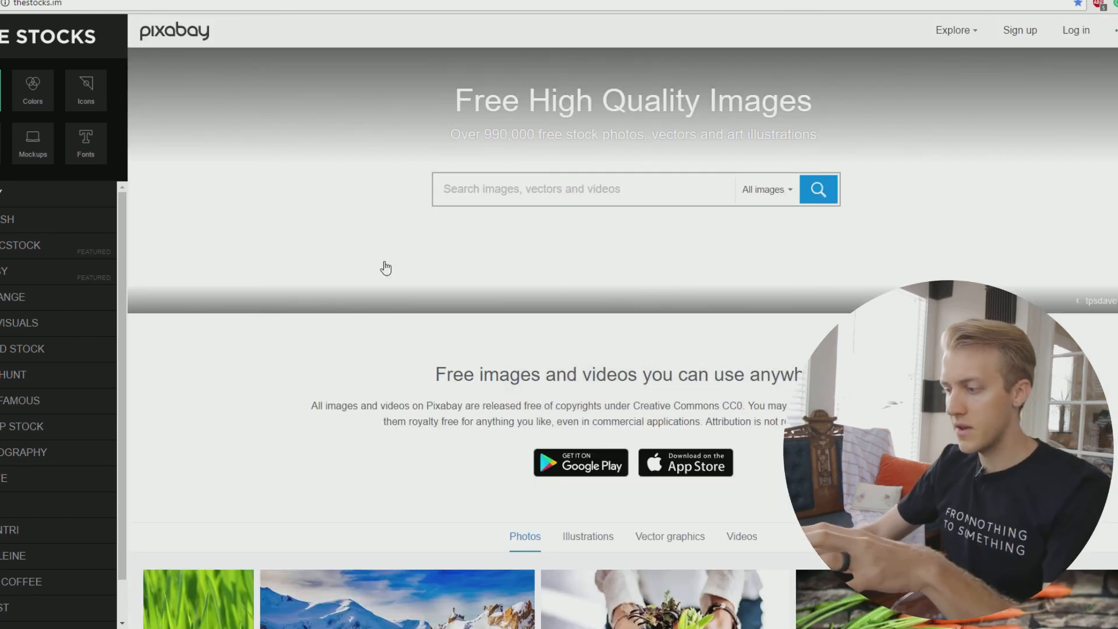
scroll(387, 278, "down", 2)
scroll(387, 278, "down", 10)
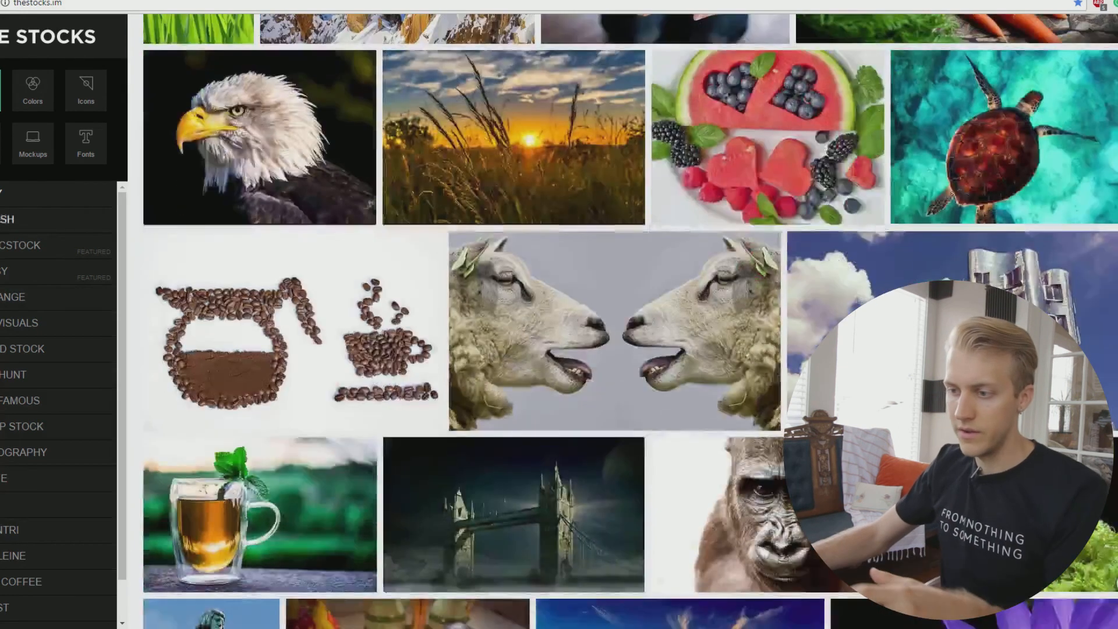
scroll(629, 320, "down", 1)
Open the New Old Stock site and browse its vintage photos from the public archives.
left_click(5, 219)
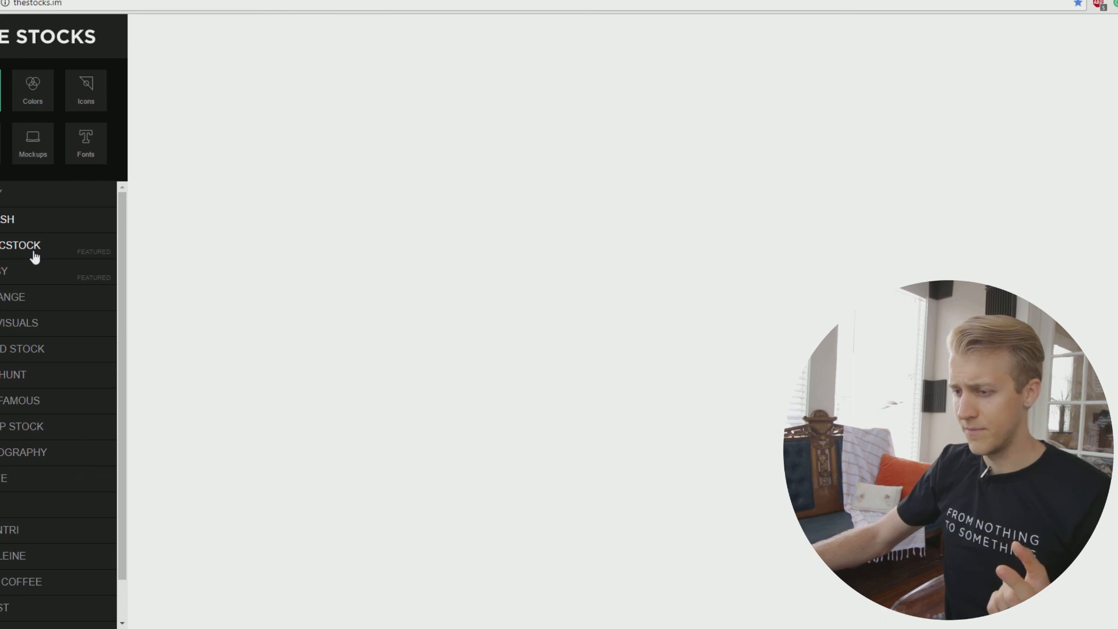
left_click(18, 349)
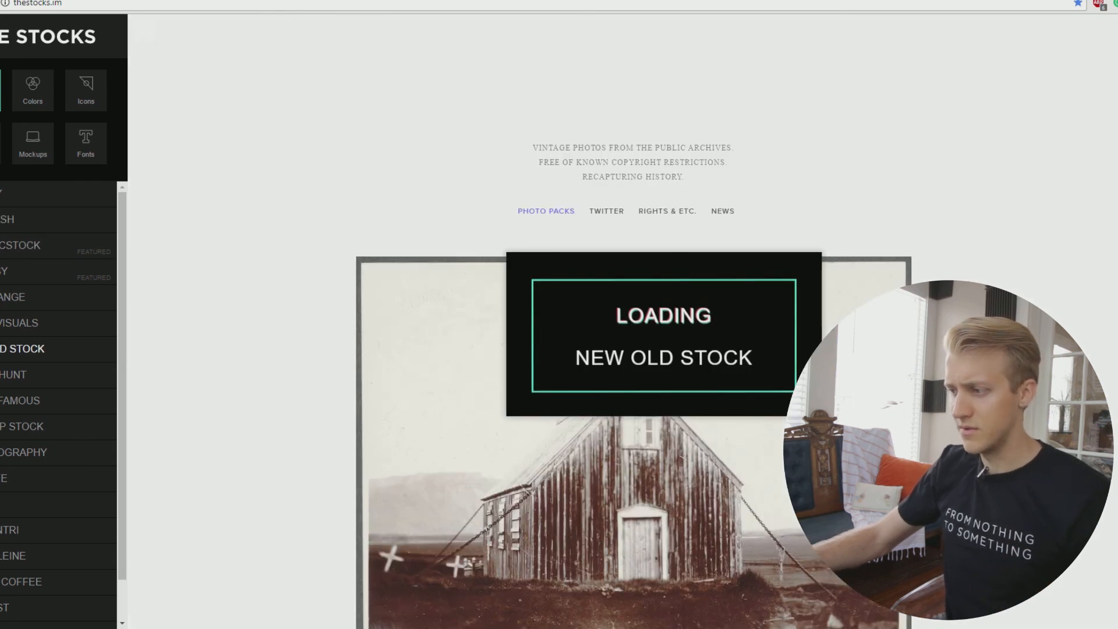
scroll(617, 341, "down", 10)
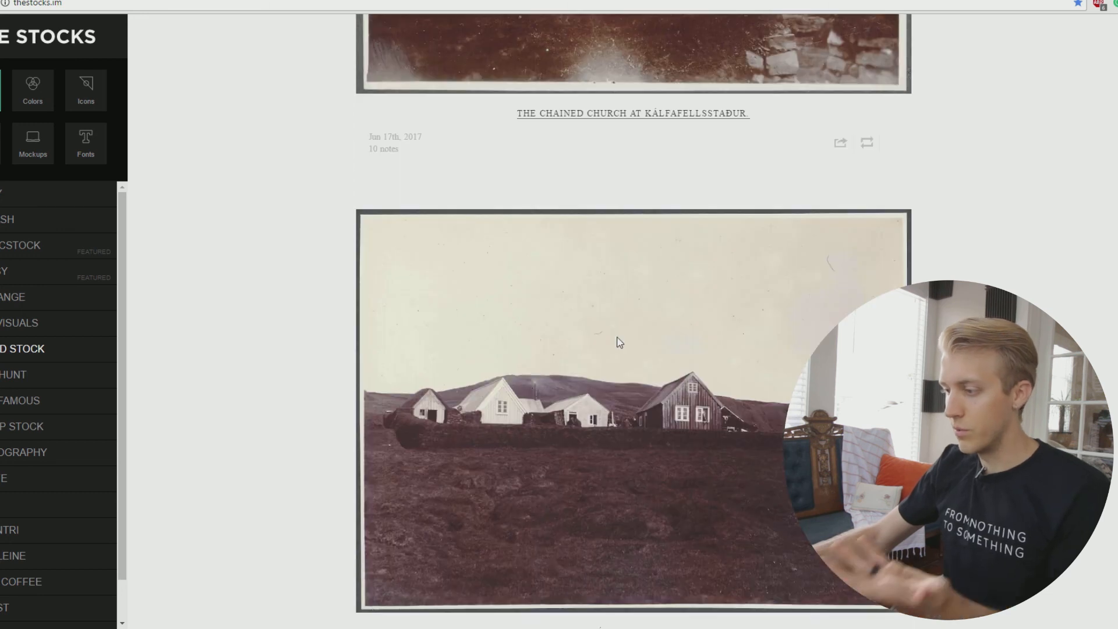
scroll(619, 343, "down", 4)
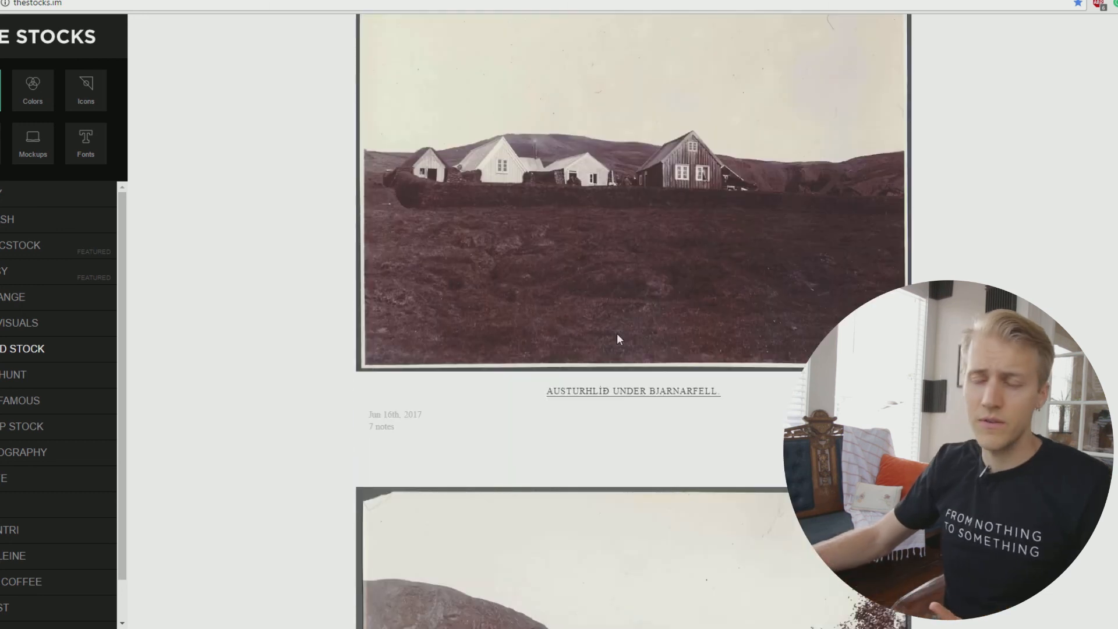
scroll(619, 340, "down", 10)
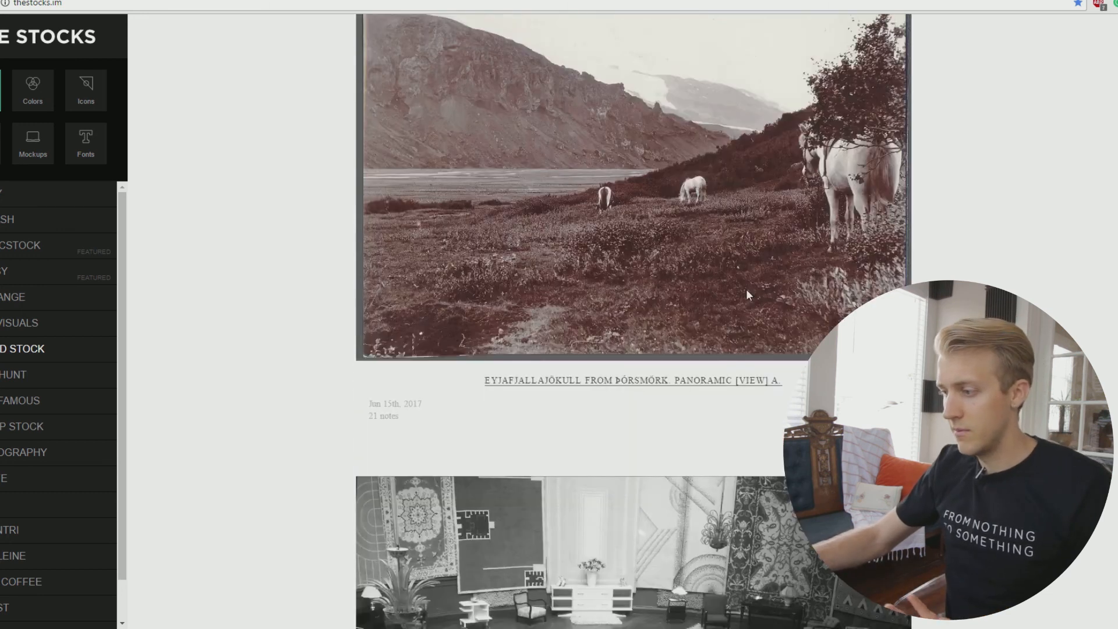
scroll(748, 294, "down", 6)
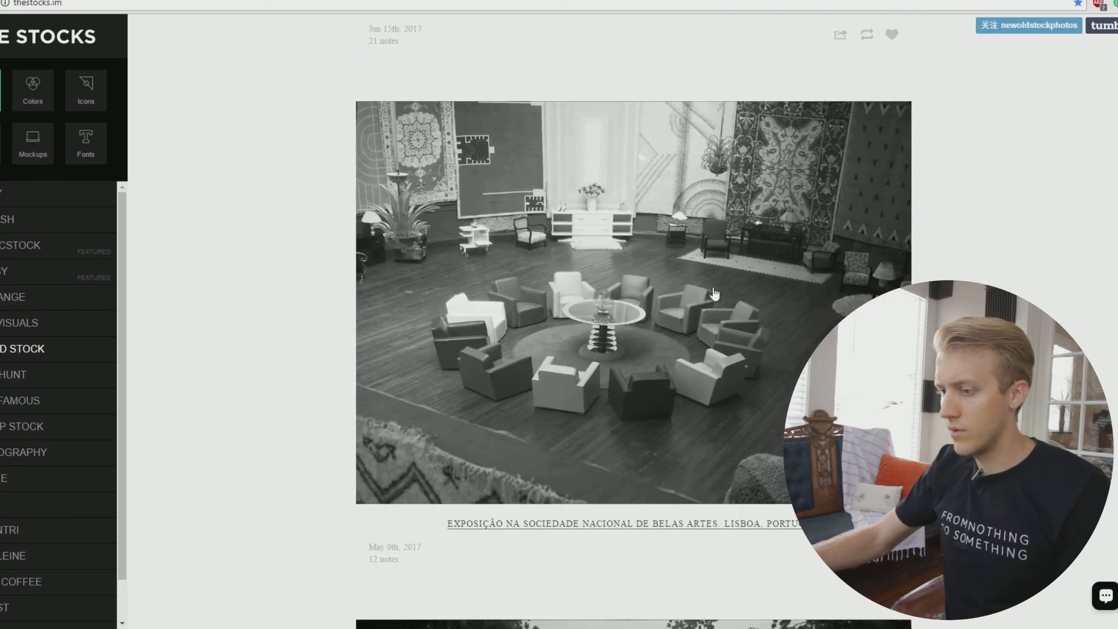
scroll(715, 293, "down", 10)
Open Pexels from the stock photo list and look over its popular and new stock photos.
scroll(4, 446, "down", 1)
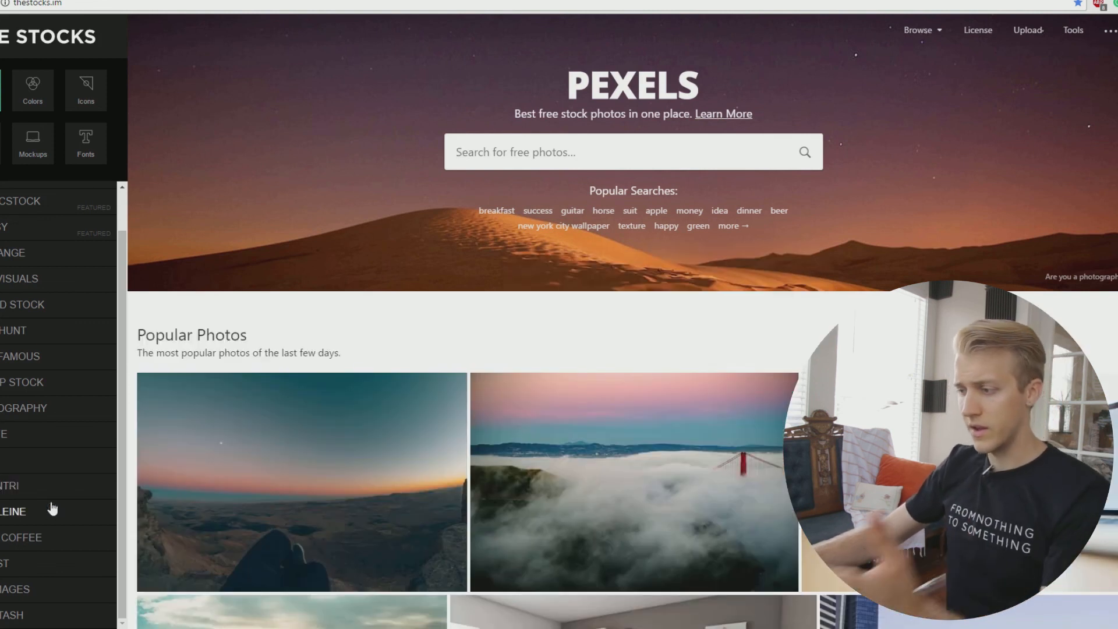
scroll(446, 376, "down", 4)
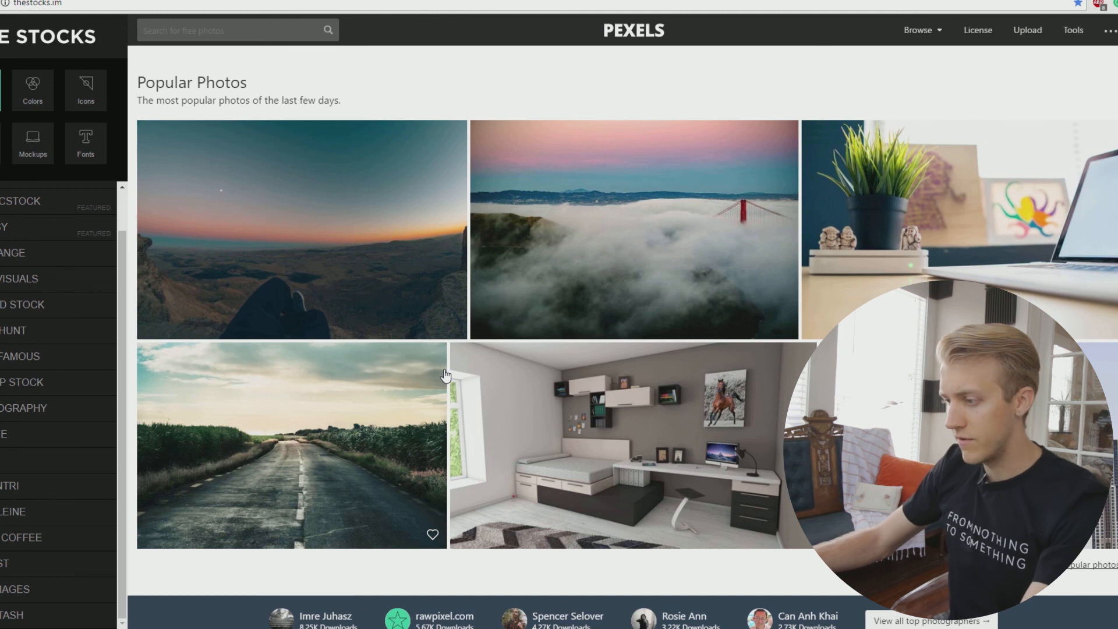
scroll(446, 376, "down", 5)
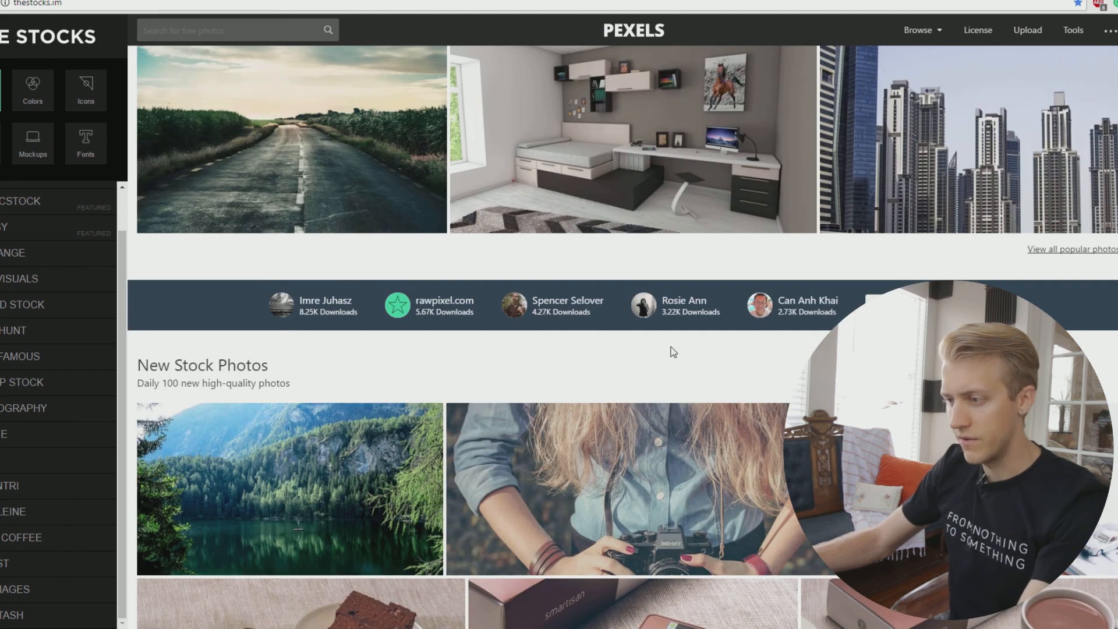
scroll(673, 353, "up", 4)
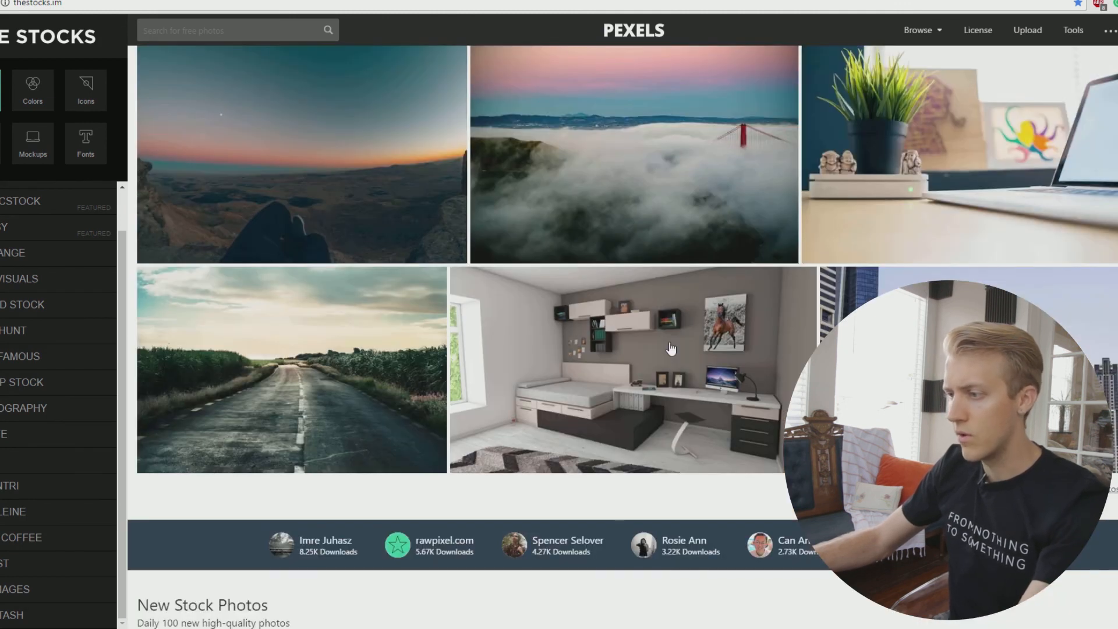
scroll(671, 348, "up", 1)
scroll(721, 464, "down", 6)
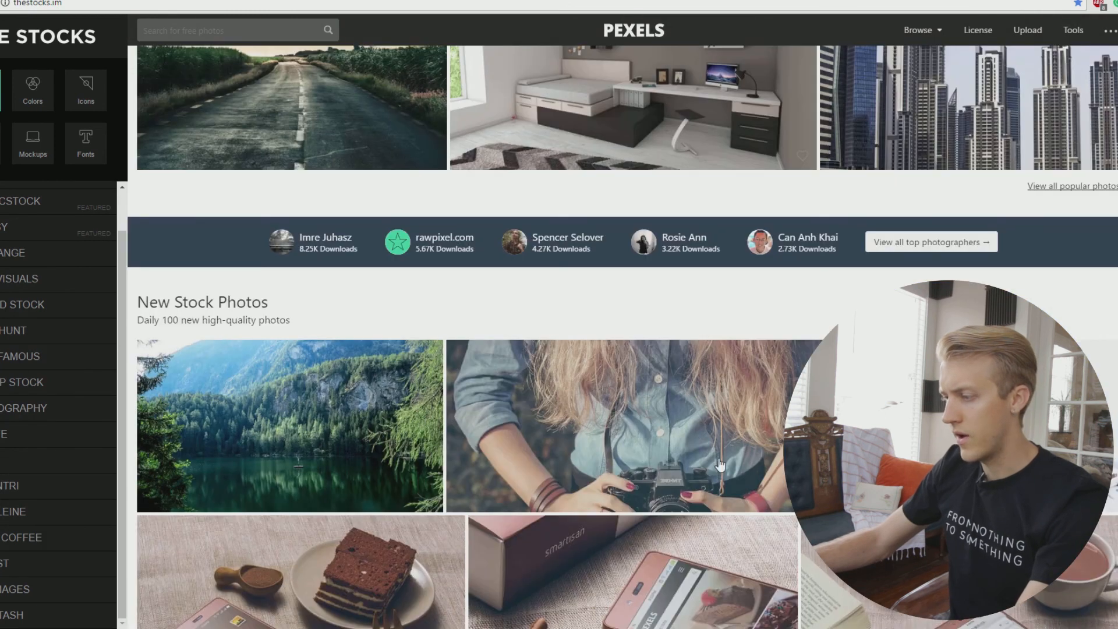
Search Pexels for photos matching "video".
scroll(720, 465, "up", 14)
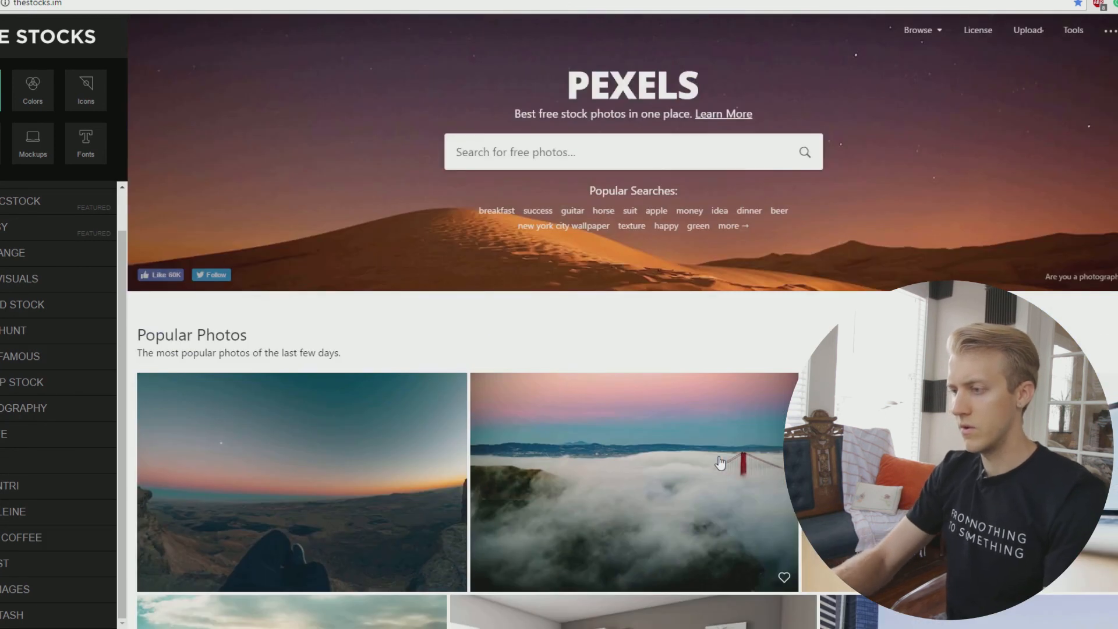
type("video")
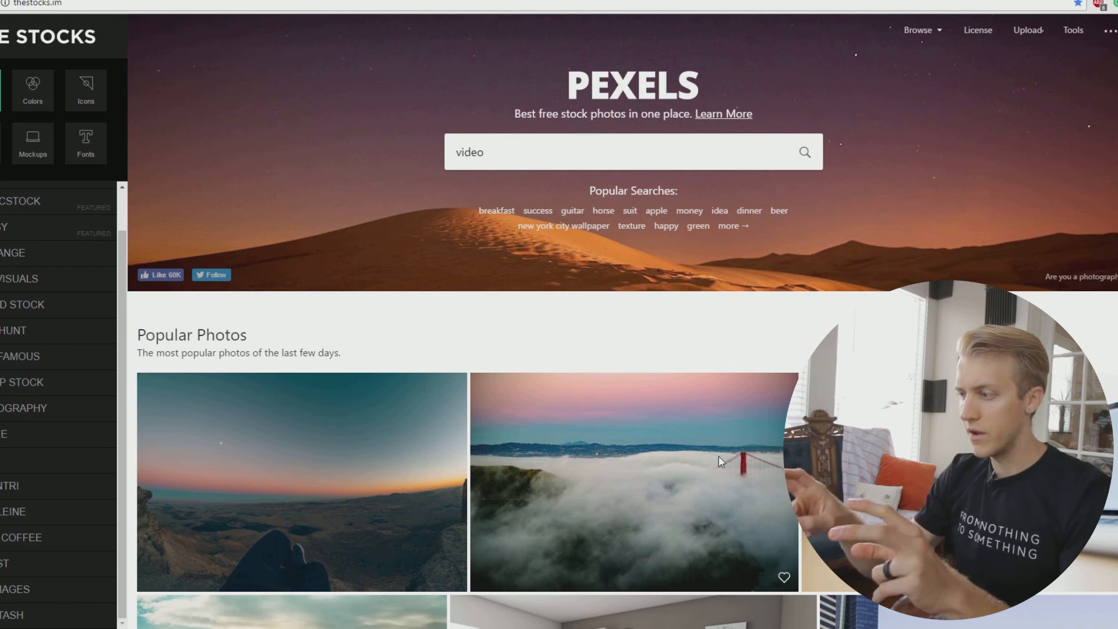
key("Return")
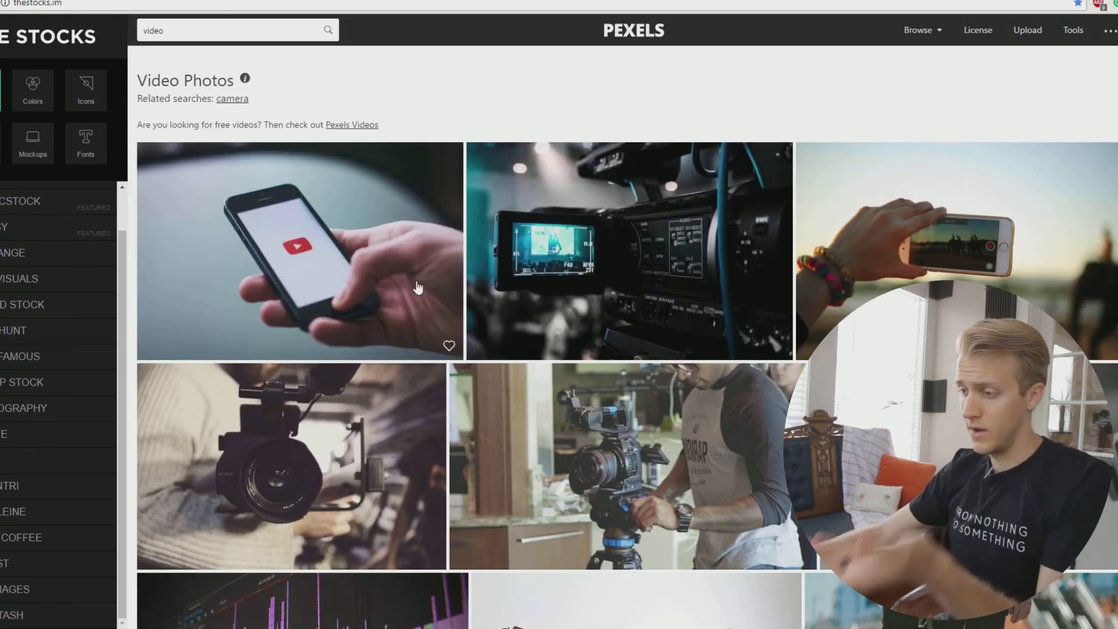
Examine the "video" photo results on Pexels down to the sponsored photos at the end of the page.
scroll(663, 255, "down", 2)
scroll(663, 221, "down", 2)
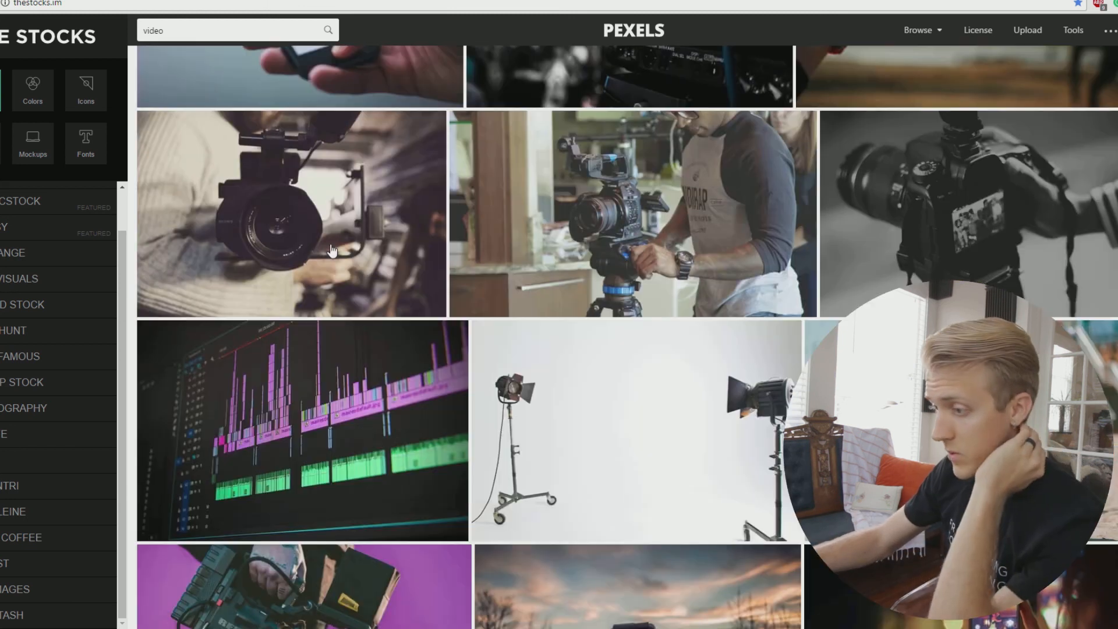
scroll(756, 281, "down", 3)
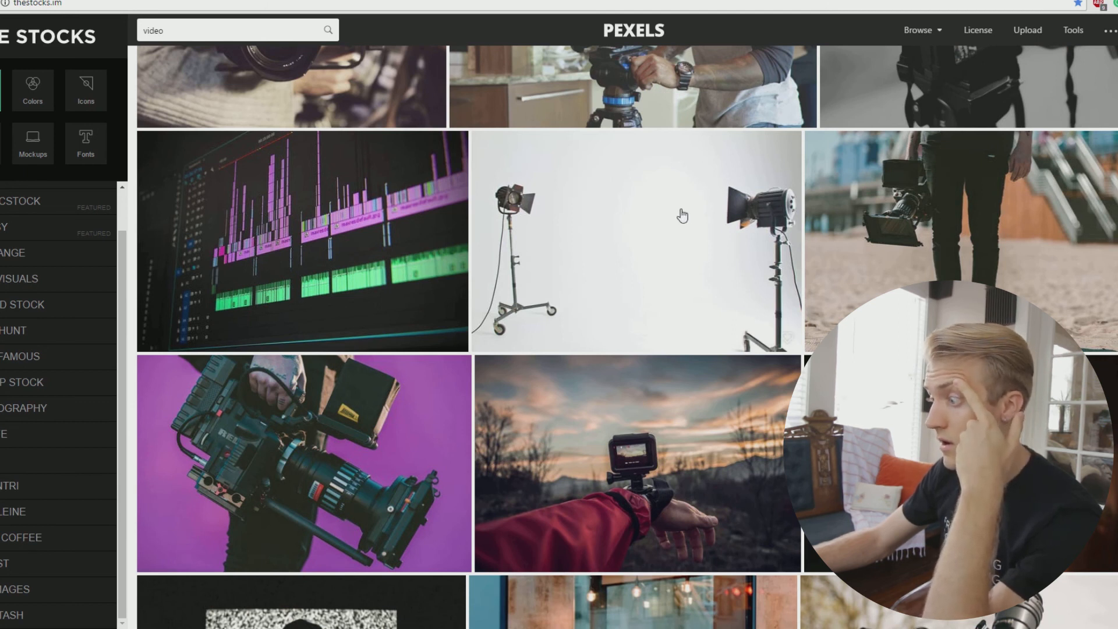
scroll(683, 216, "down", 1)
scroll(679, 212, "down", 1)
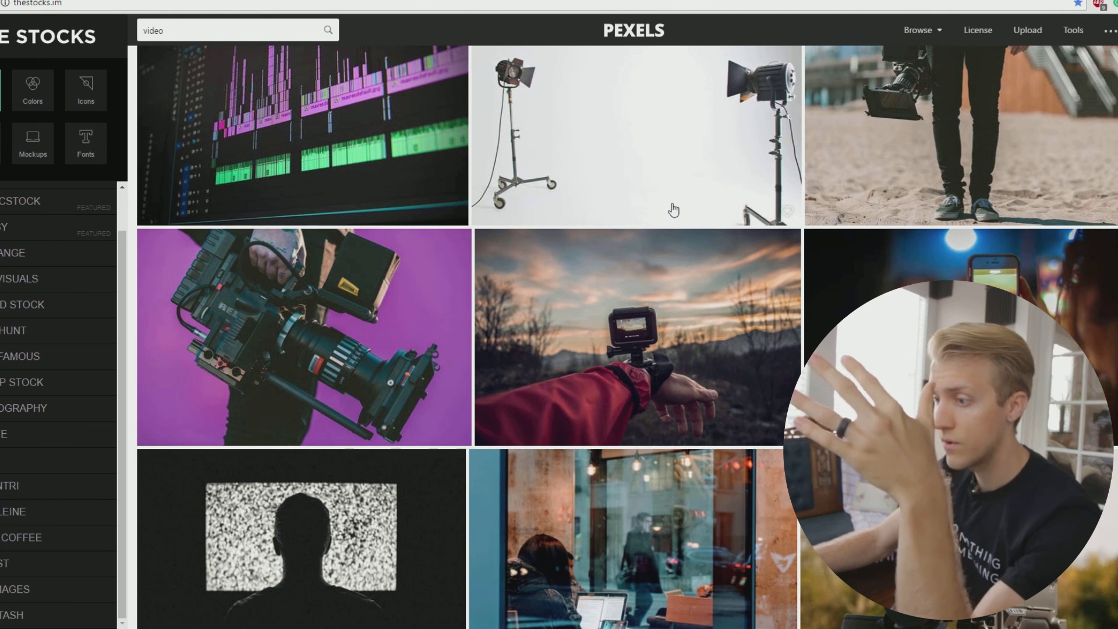
scroll(674, 209, "down", 3)
scroll(674, 209, "down", 1)
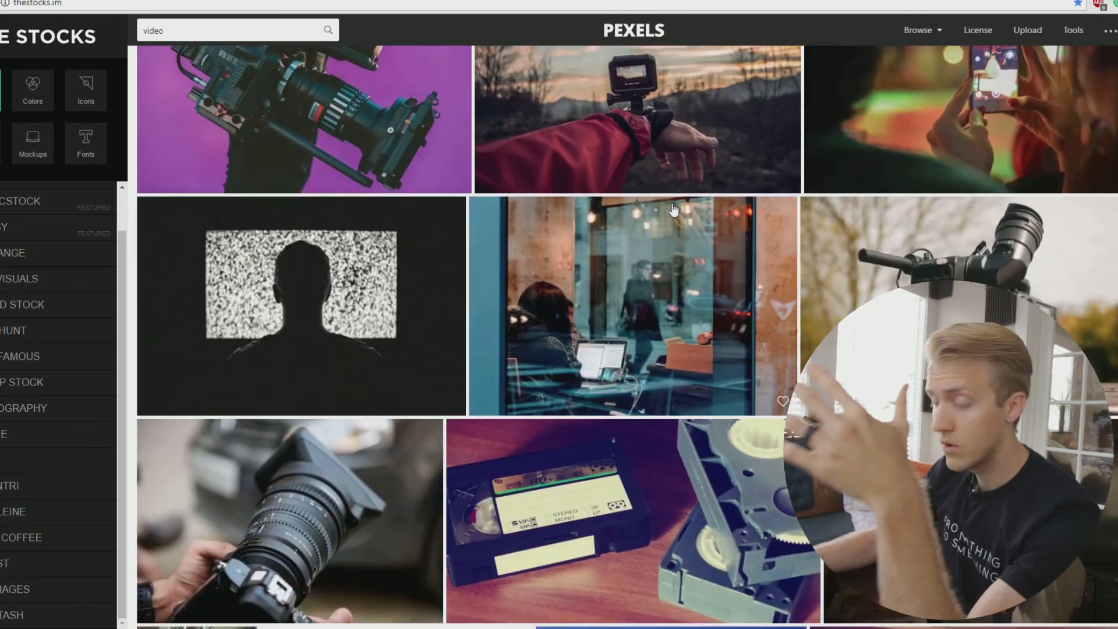
scroll(674, 210, "down", 1)
scroll(674, 210, "down", 3)
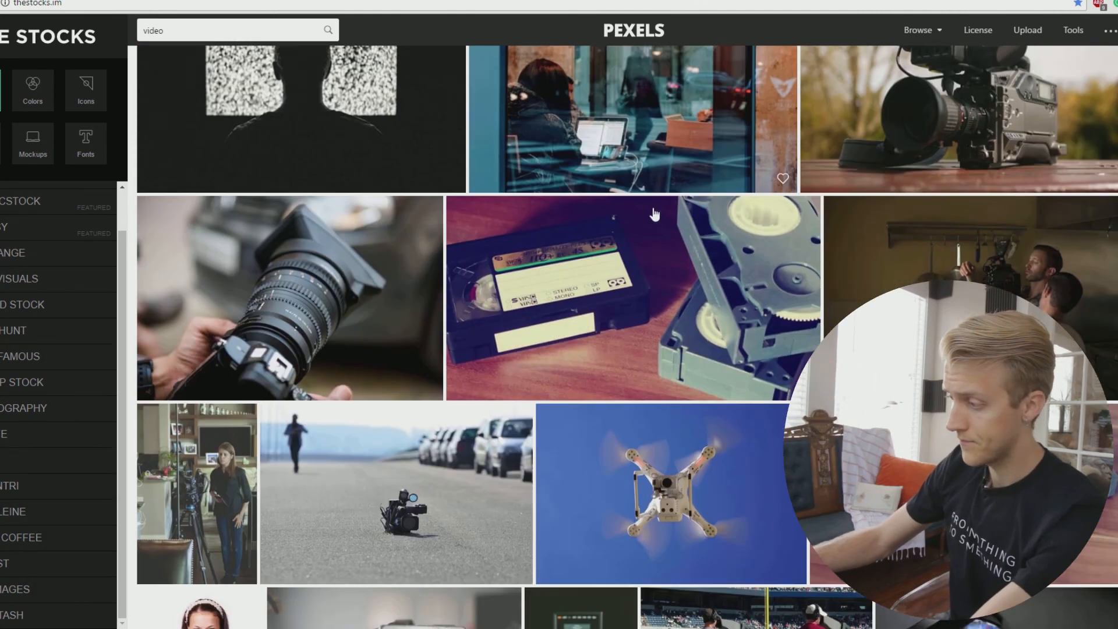
scroll(658, 218, "down", 2)
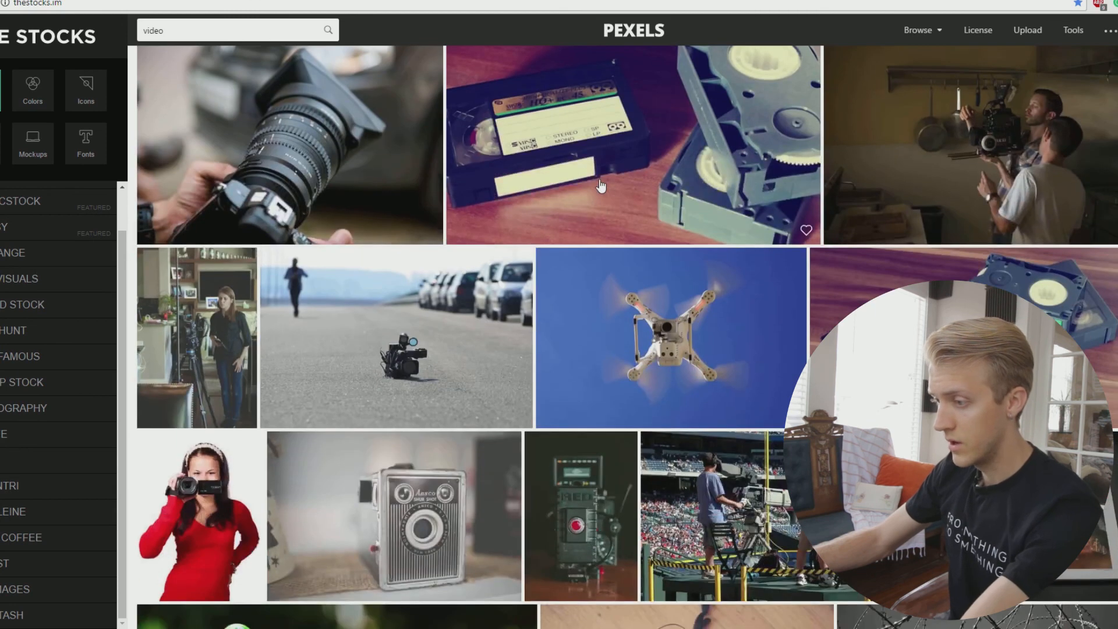
scroll(452, 195, "down", 4)
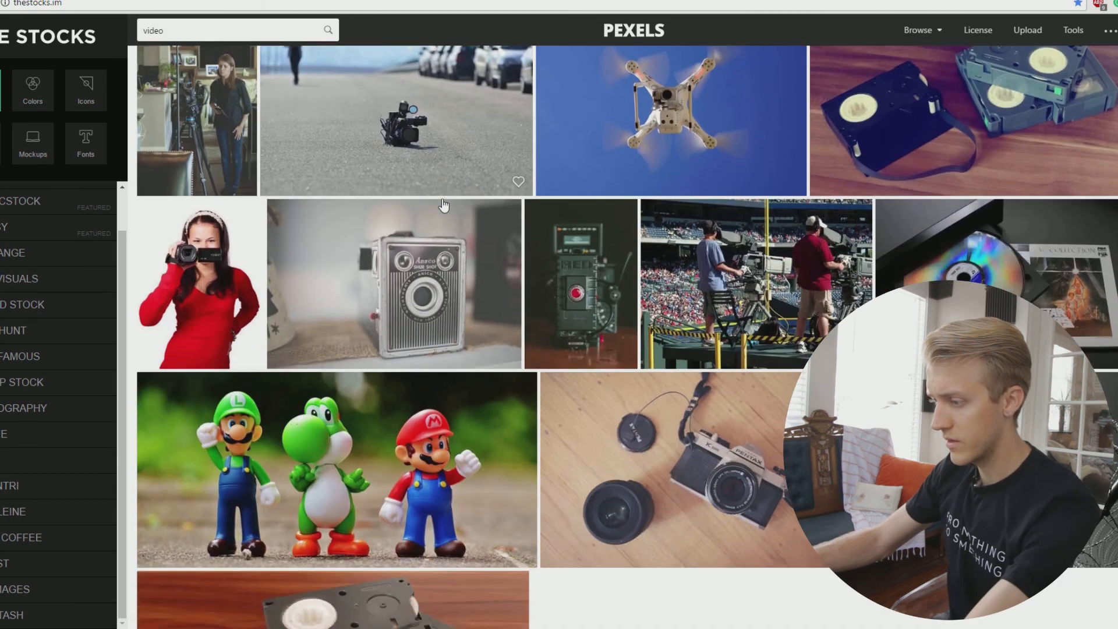
scroll(444, 205, "down", 3)
scroll(442, 205, "down", 8)
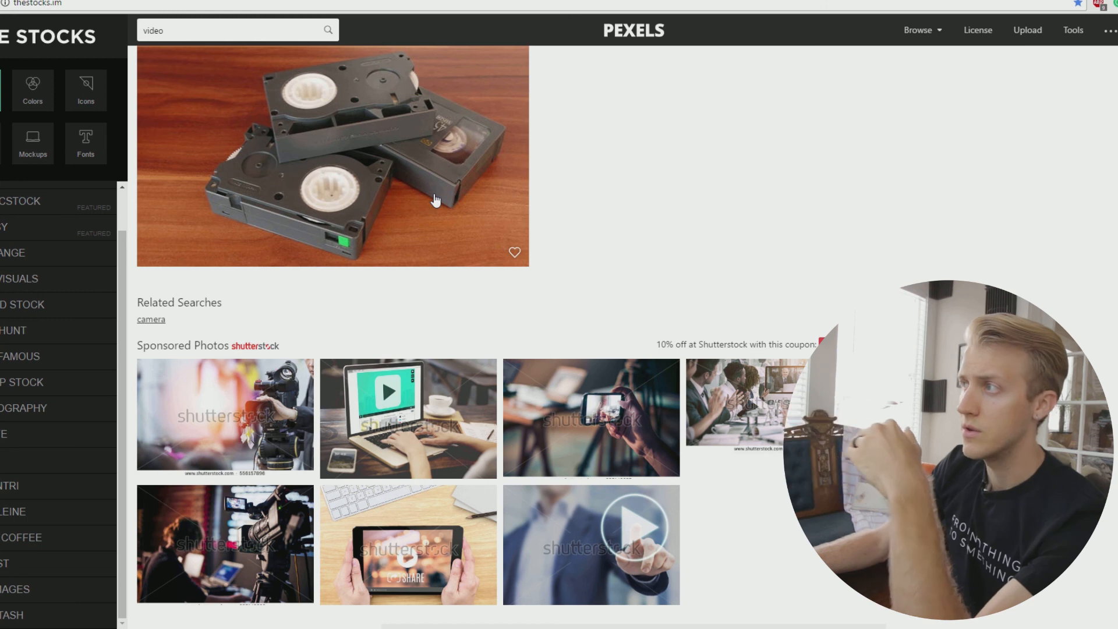
Go back up through the "video" results to review the camera, studio light and editing timeline photos.
scroll(436, 201, "up", 10)
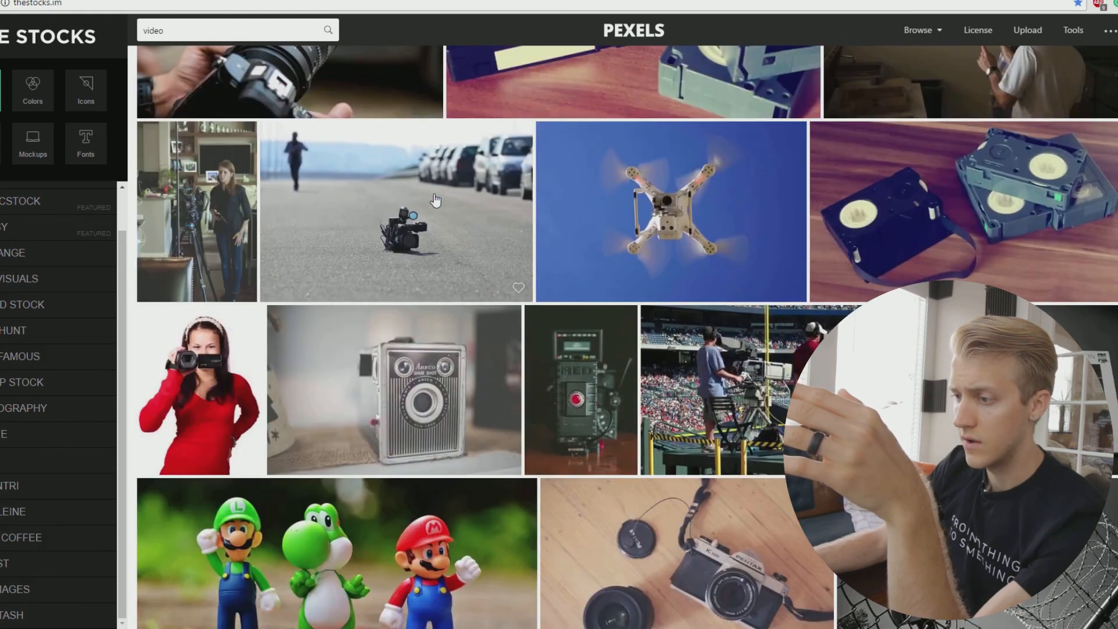
scroll(435, 201, "up", 4)
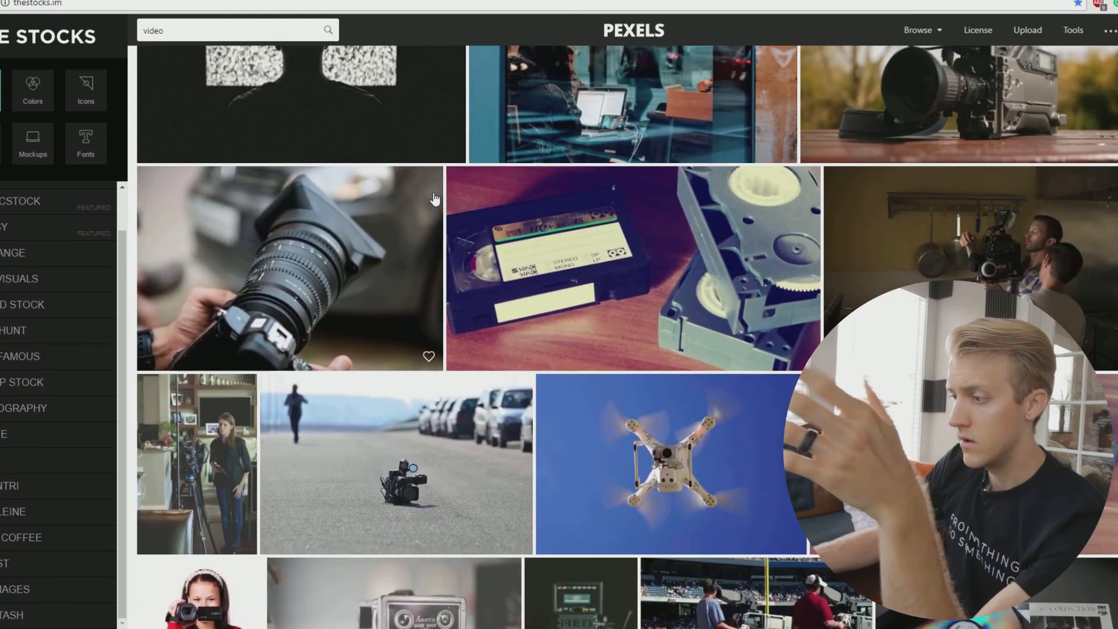
scroll(434, 199, "up", 4)
scroll(434, 200, "up", 4)
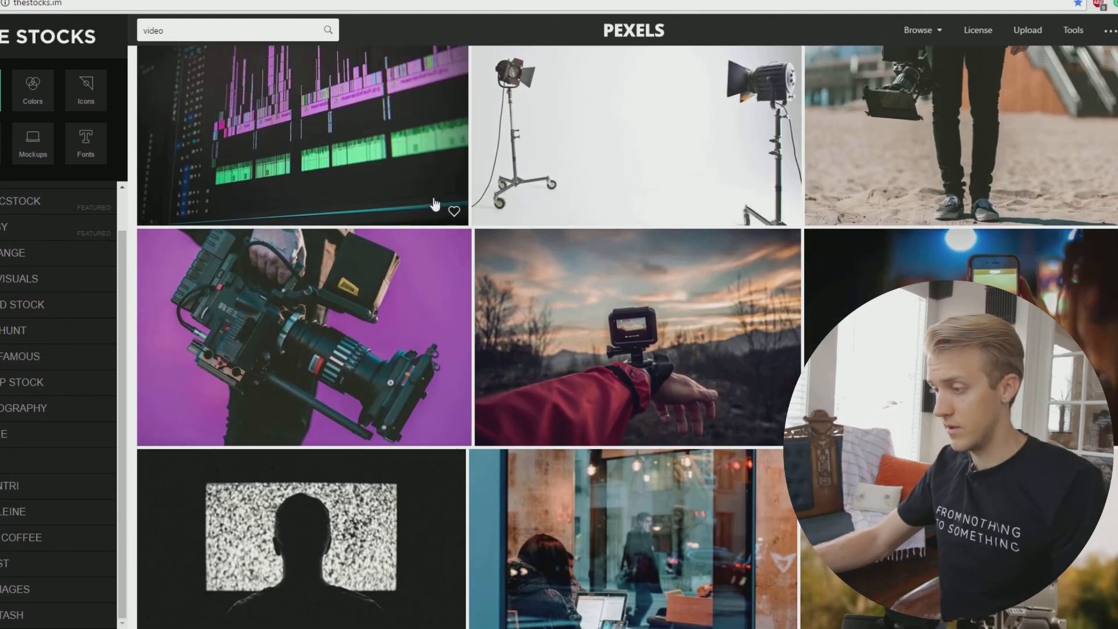
scroll(435, 204, "up", 3)
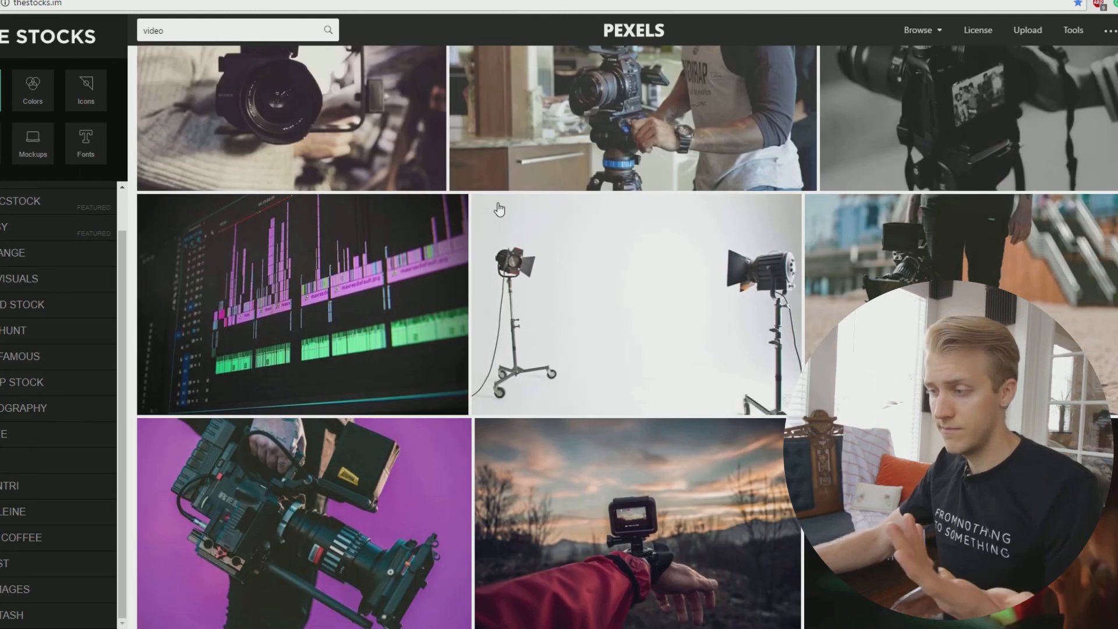
scroll(554, 270, "up", 4)
scroll(405, 342, "down", 1)
scroll(405, 342, "down", 2)
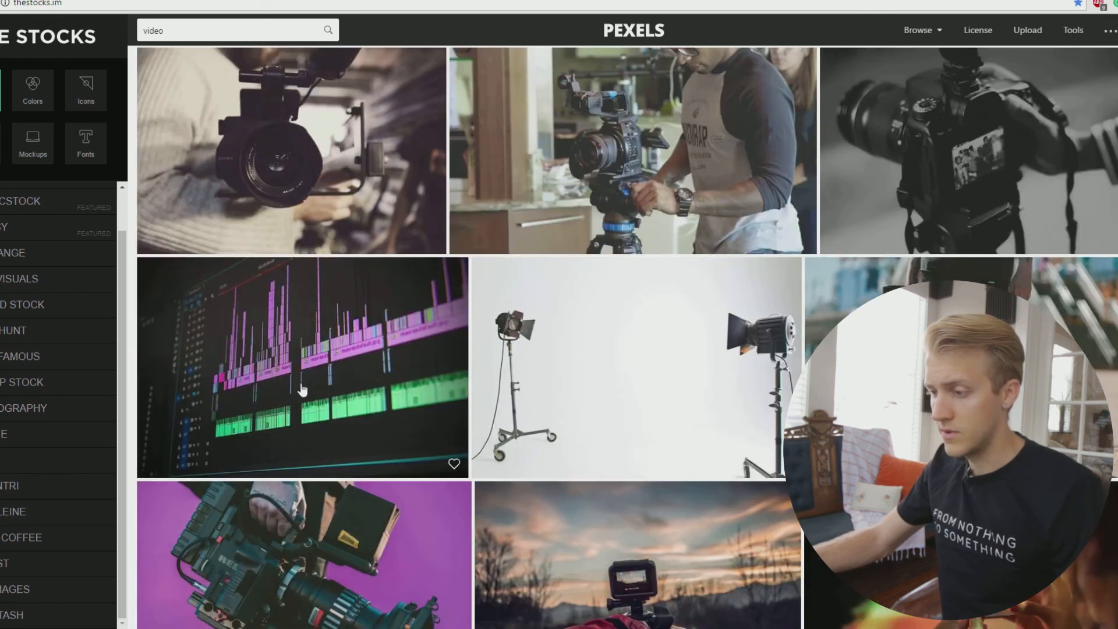
Open the editing timeline photo from the Pexels results and download its full-size image.
left_click(290, 352)
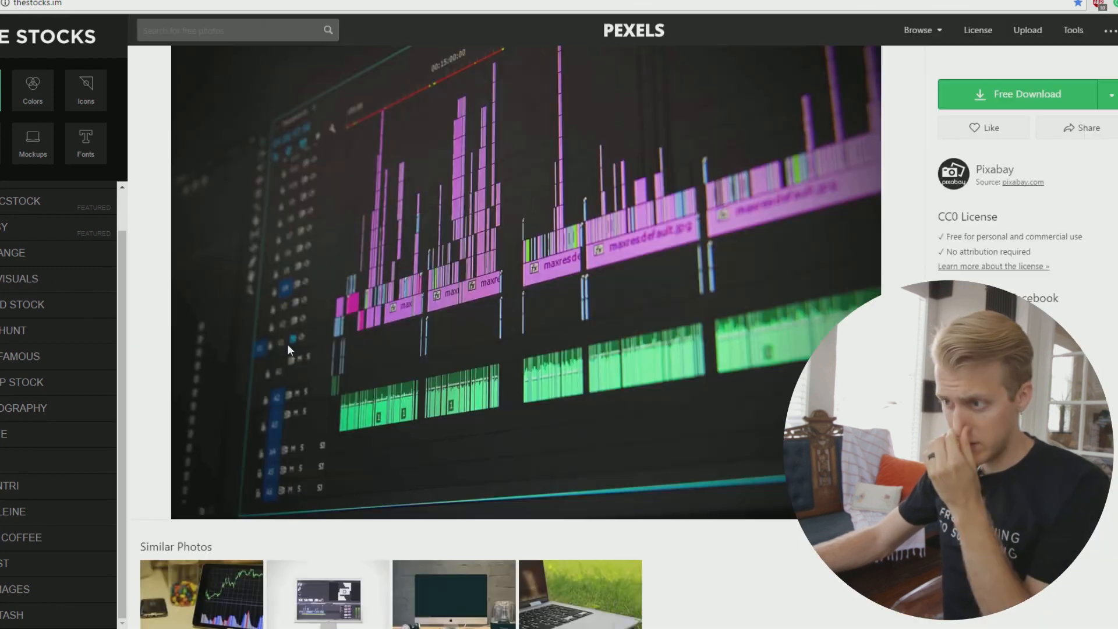
left_click(1043, 95)
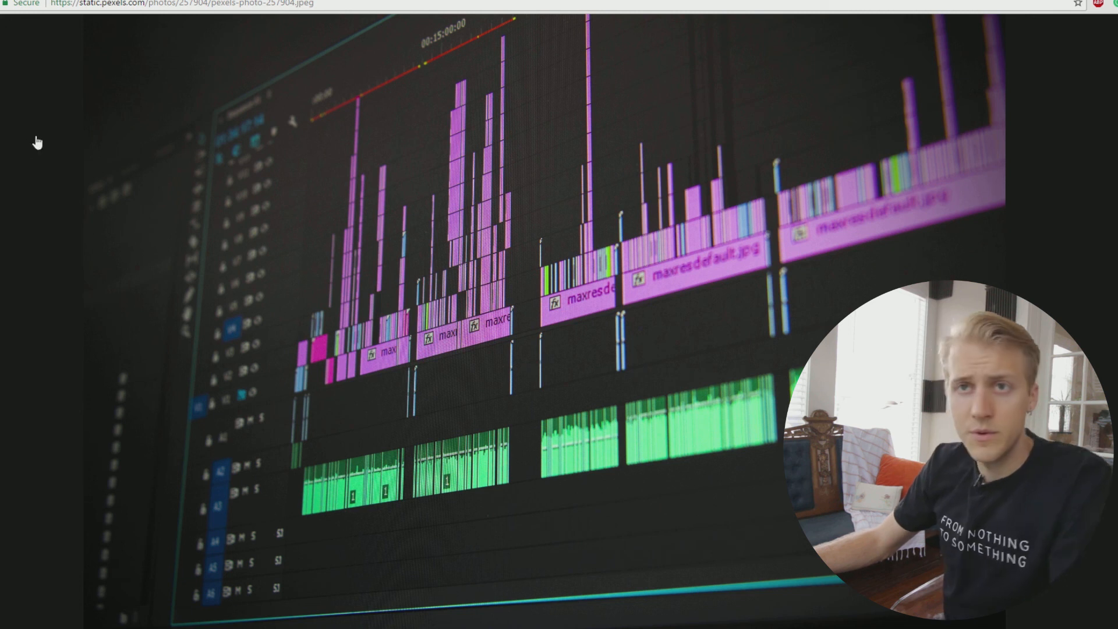
left_click(771, 526)
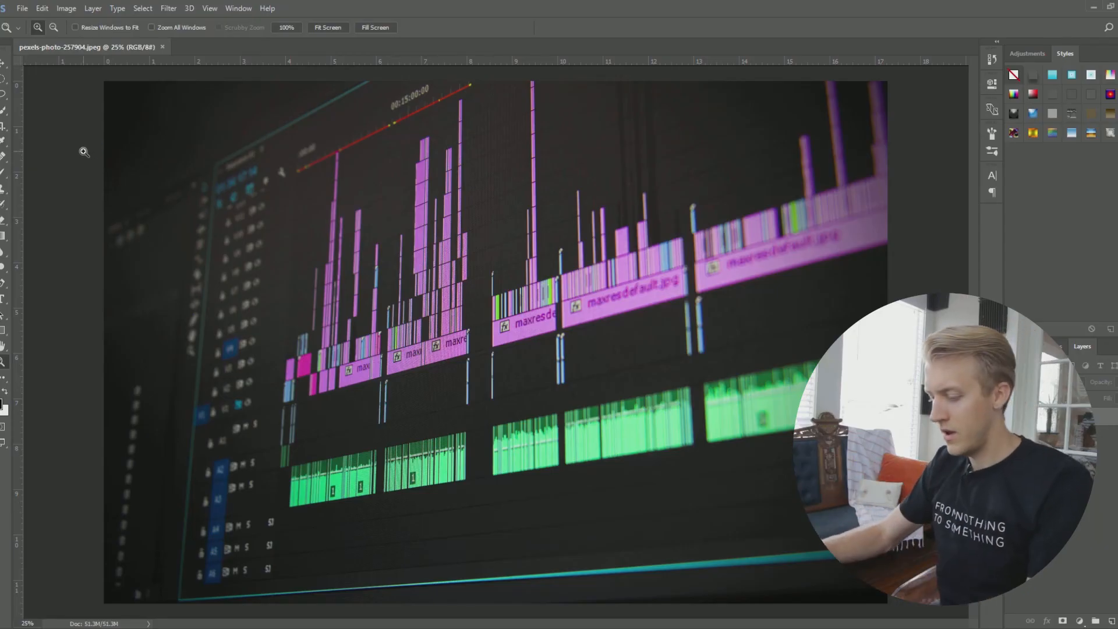
In Photoshop, crop the downloaded timeline photo to a 16:9 ratio, trimming its upper and lower edges.
key("c")
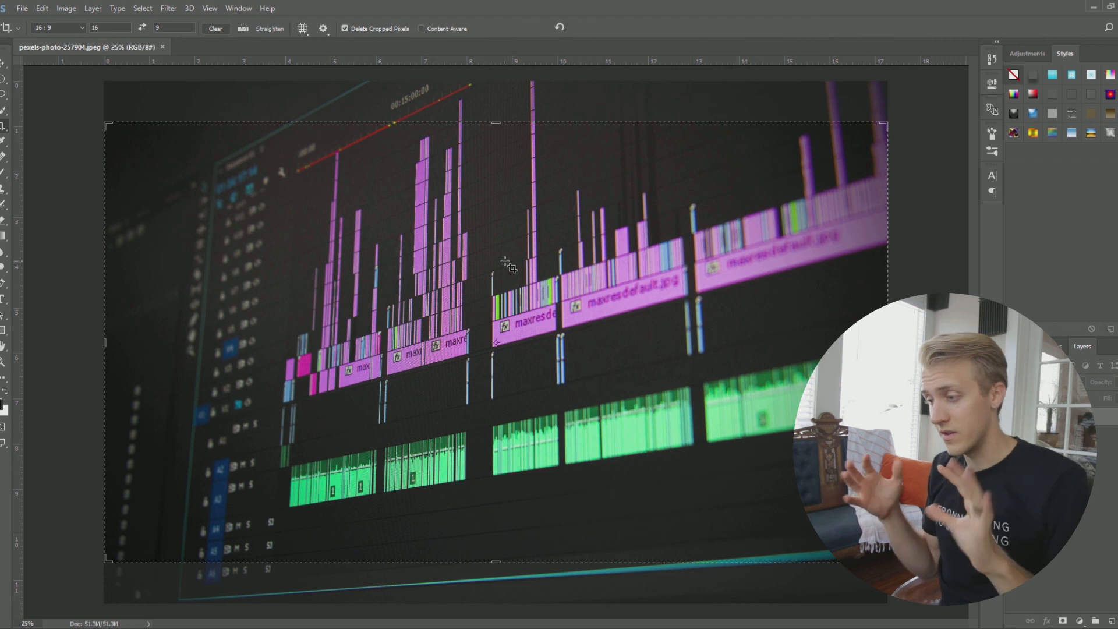
left_click(528, 94)
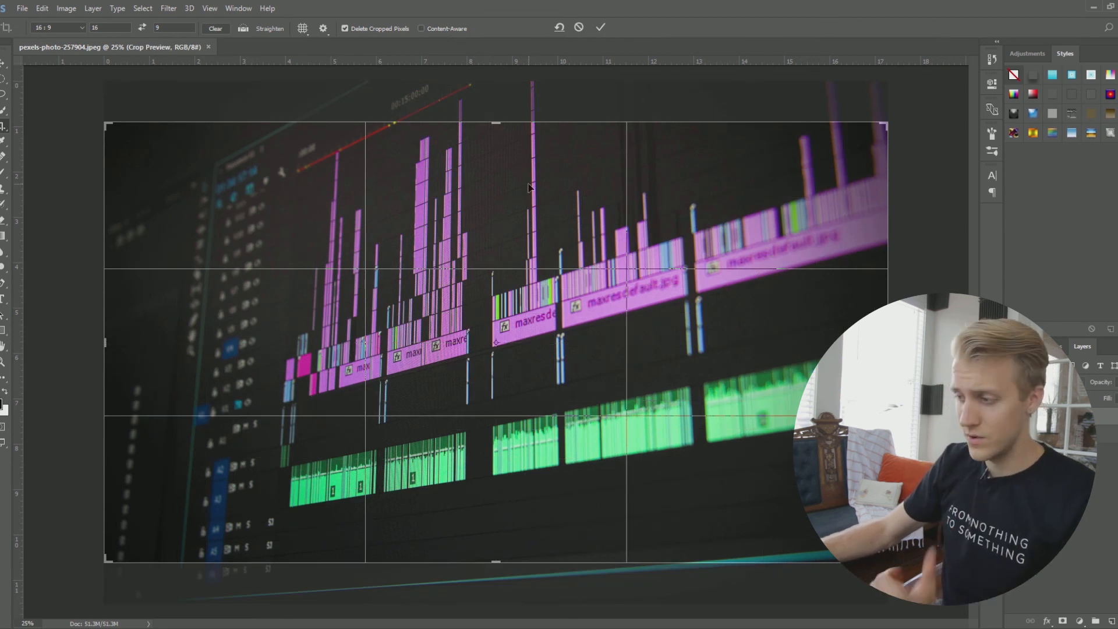
left_click_drag(528, 189, 535, 201)
key("Return")
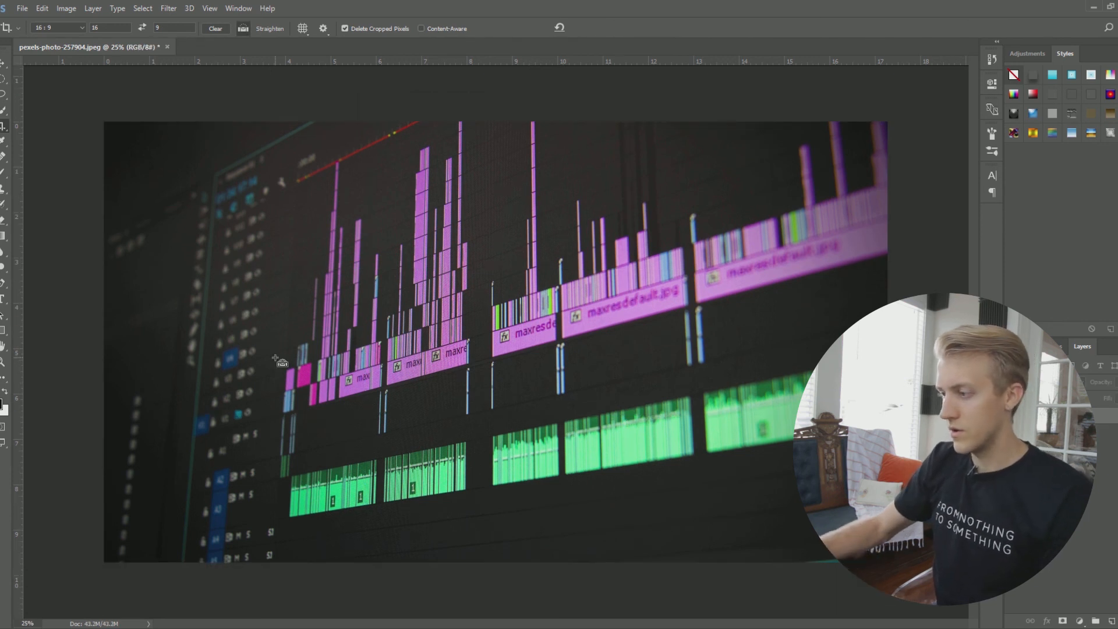
Adjust the cropped photo's tones, lifting the dark areas slightly for a faded look.
key("i")
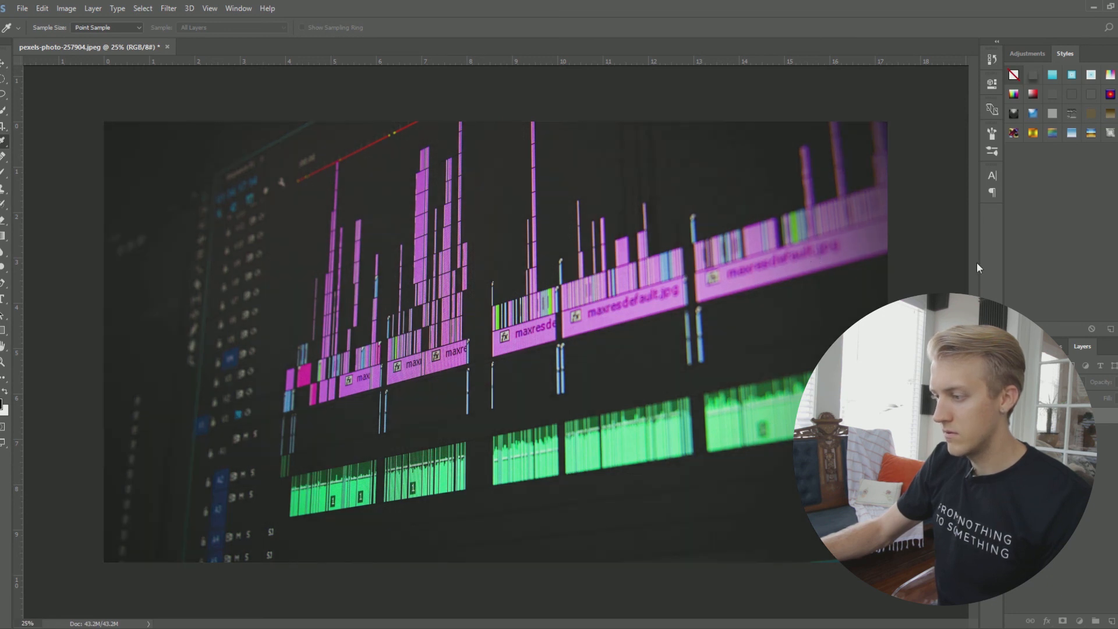
left_click_drag(747, 432, 744, 418)
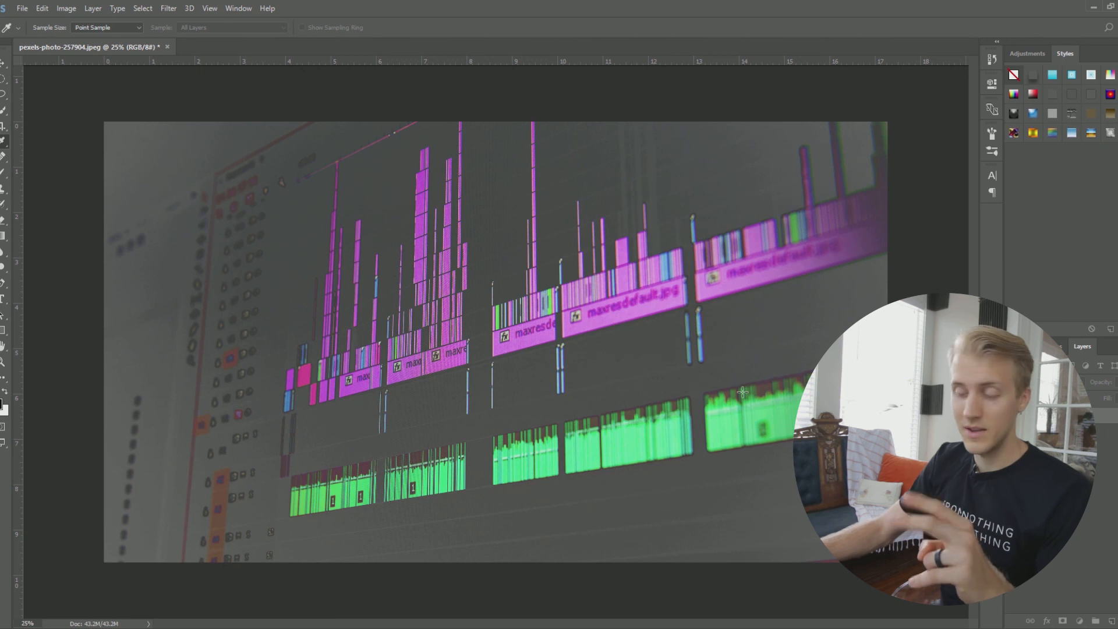
left_click_drag(742, 394, 725, 440)
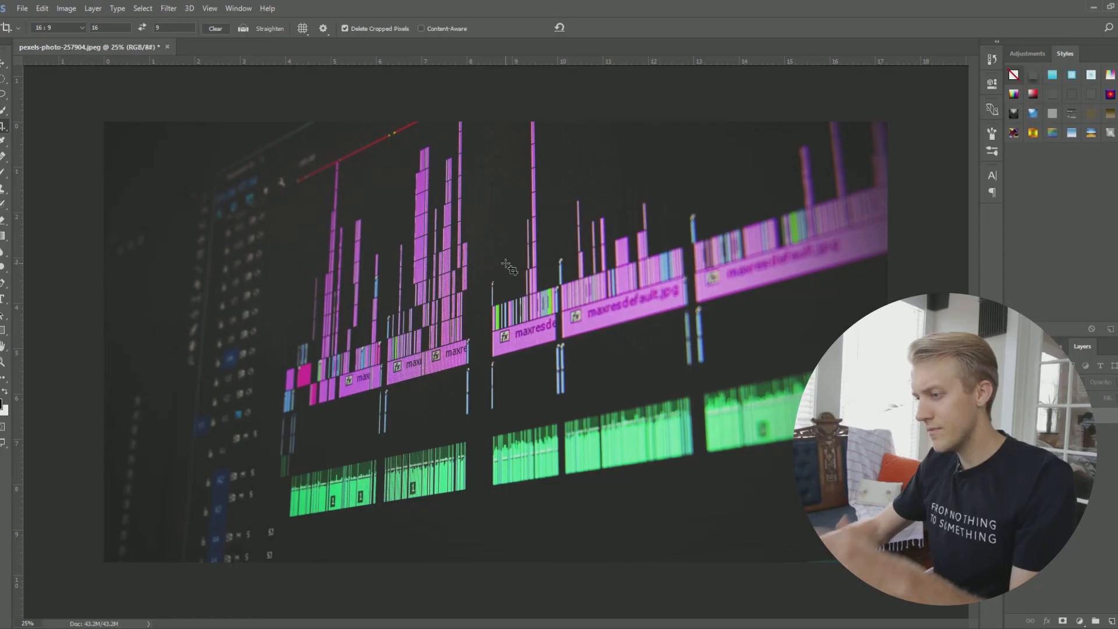
Add the white Bebas Neue title "CREATING A THUMBNAIL" over the upper part of the photo.
key("v")
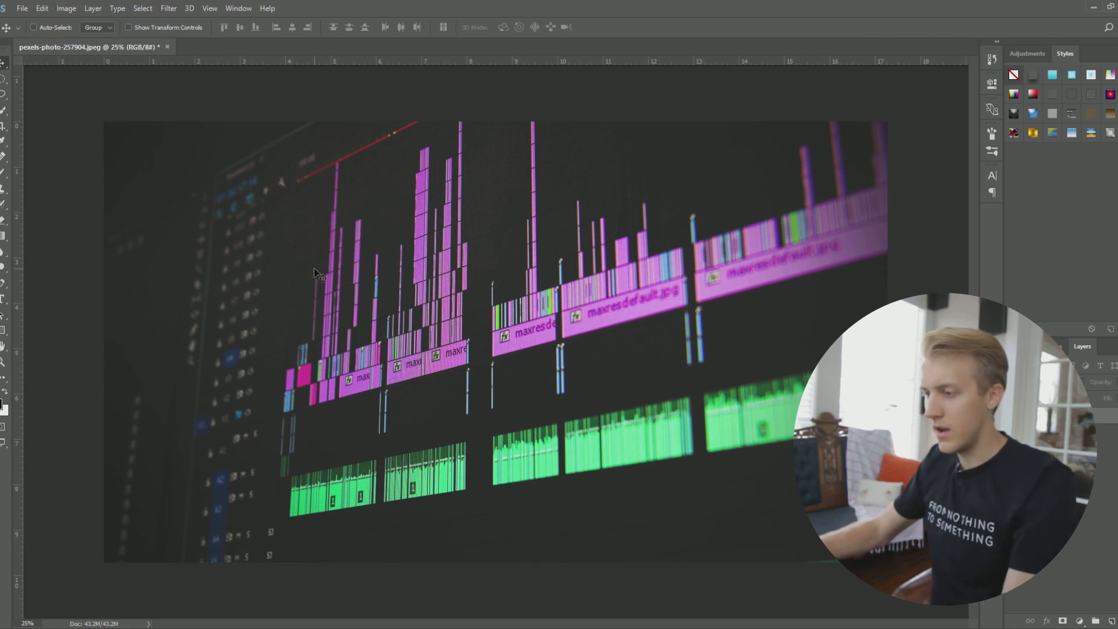
key("t")
left_click(402, 251)
type("C")
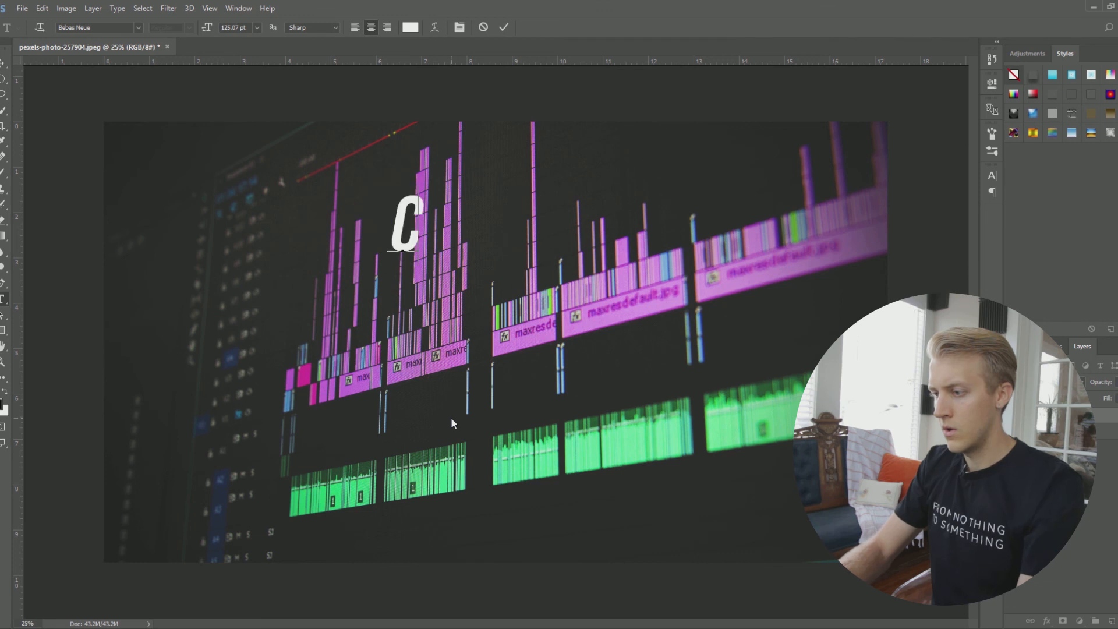
type("REATING A THUMBNAIL")
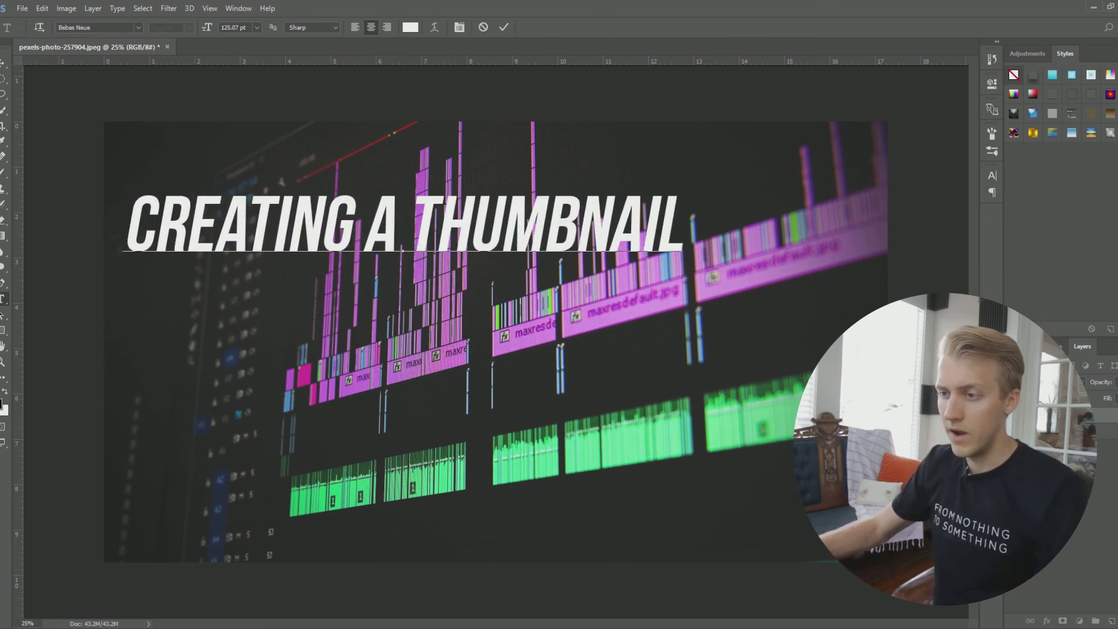
Move the title down to the middle of the photo, centred between its sides.
left_click(3, 63)
left_click_drag(328, 227, 442, 381)
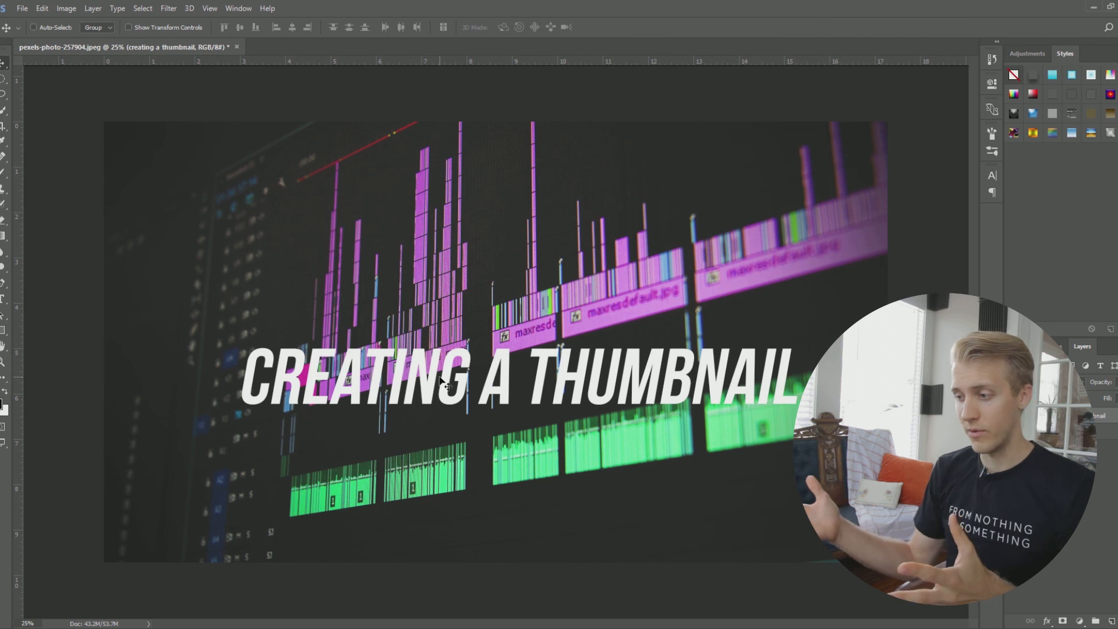
left_click_drag(530, 369, 505, 310)
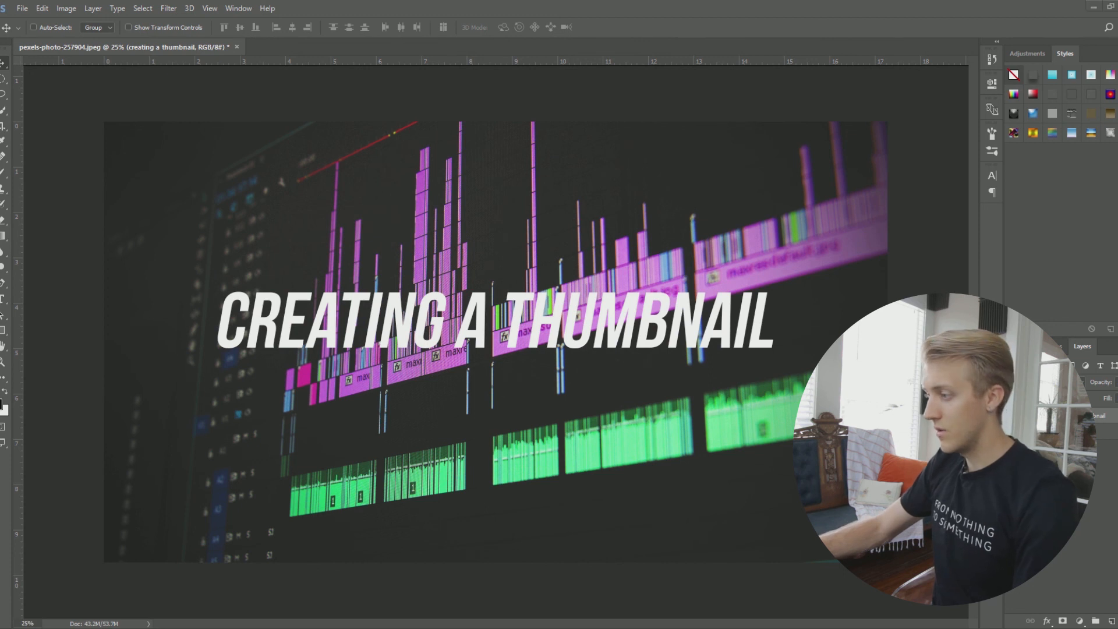
left_click_drag(544, 319, 549, 319)
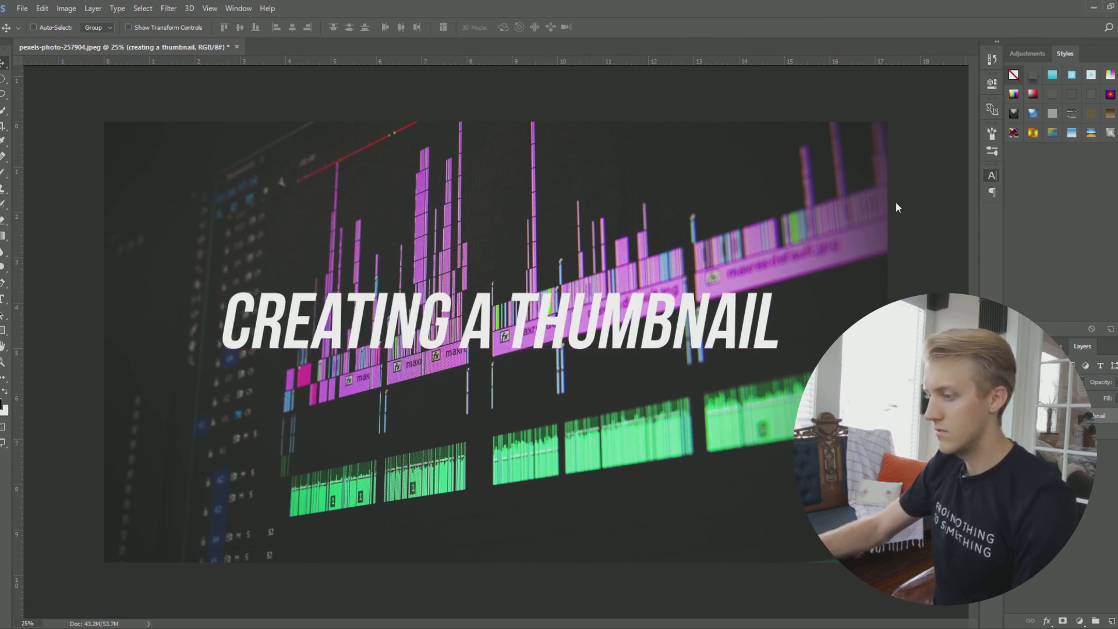
Remove the title's slant and enlarge it to 145.07 pt, keeping it centred on the photo.
left_click(878, 269)
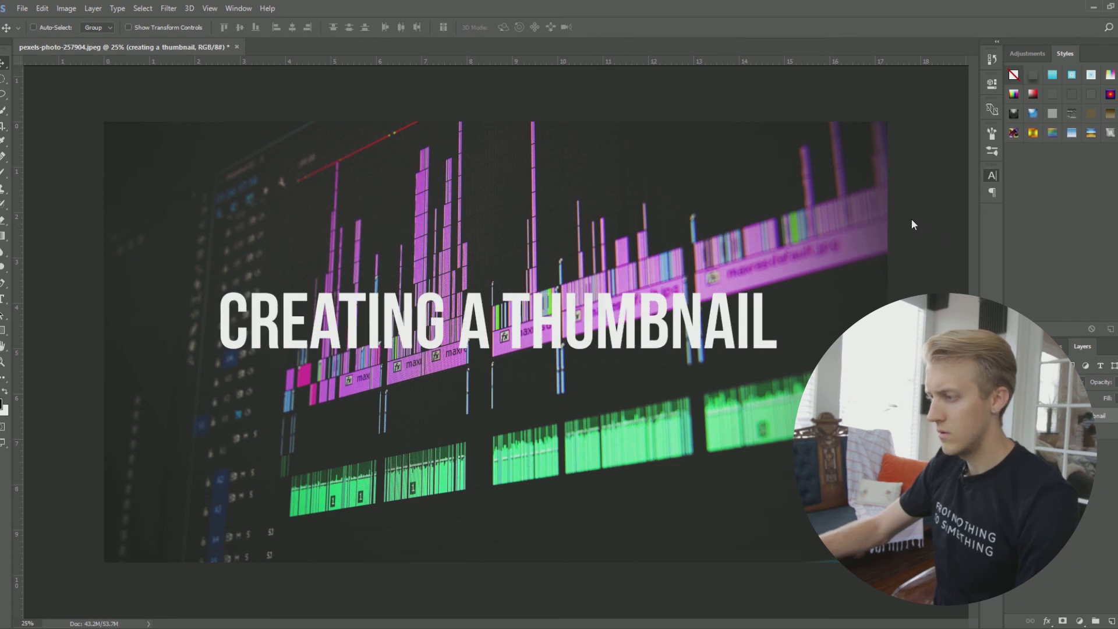
key("Return")
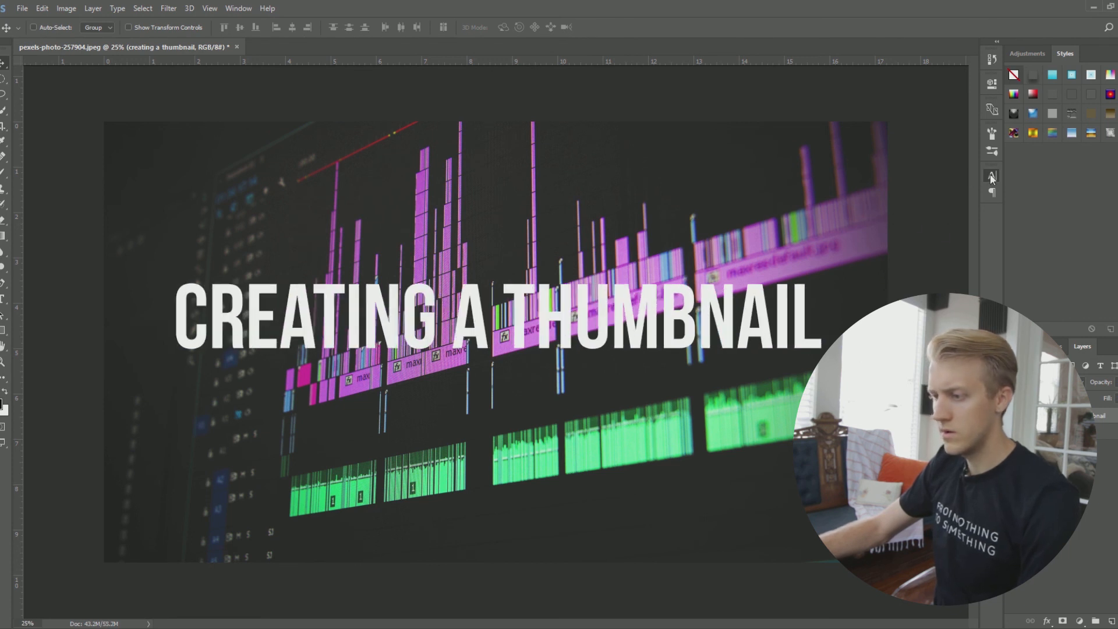
left_click_drag(628, 313, 622, 321)
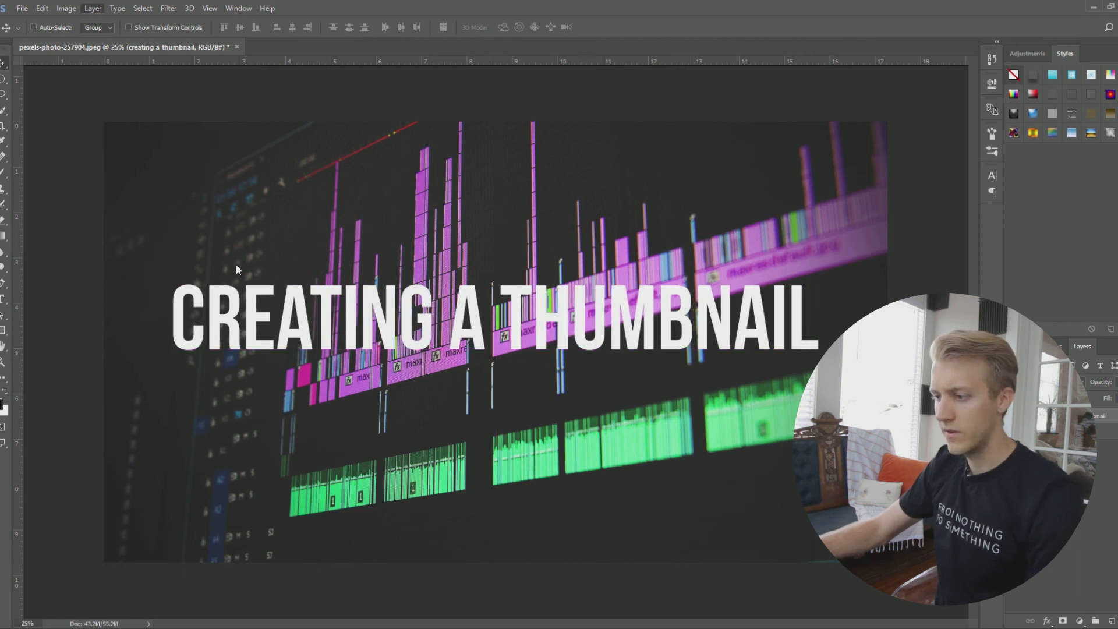
Apply a drop shadow layer style to the title text.
left_click(369, 302)
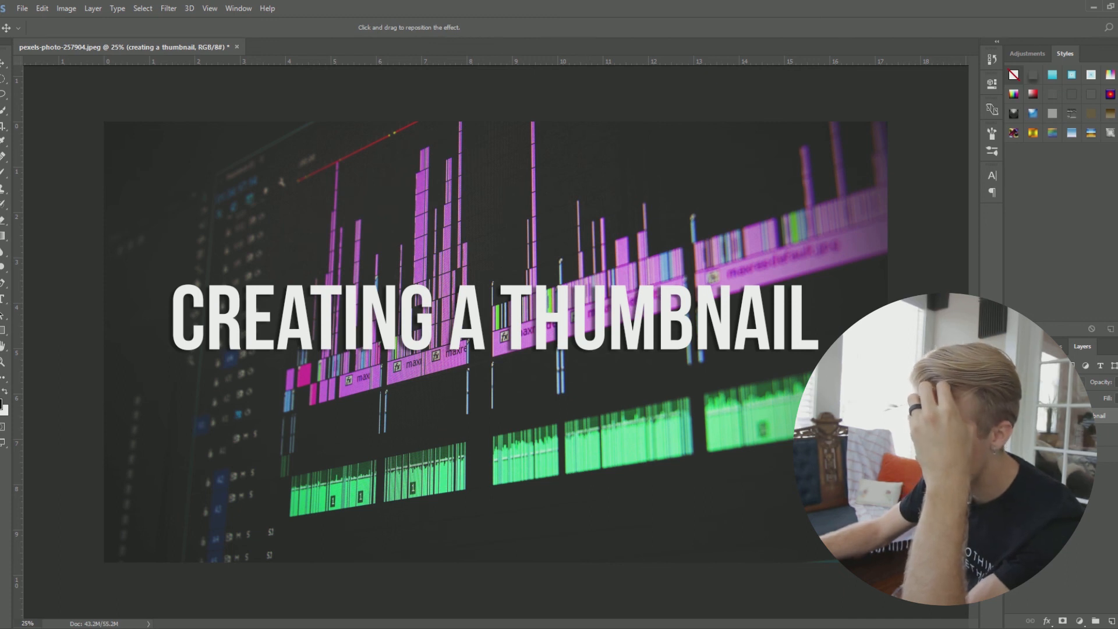
left_click(469, 370)
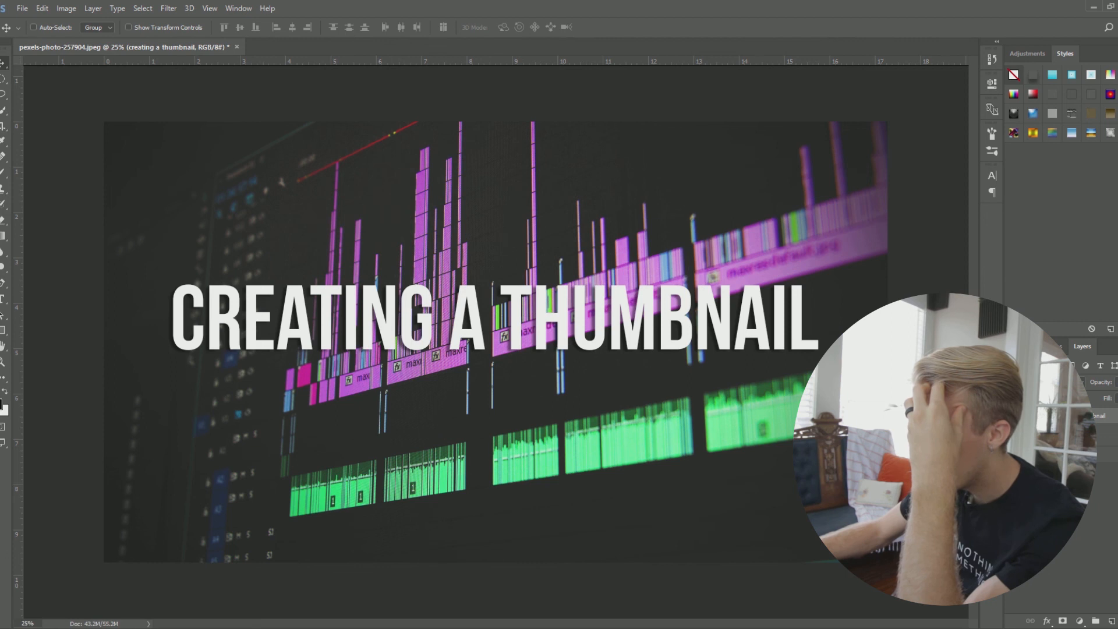
Add a new layer and place it beneath the title layer.
left_click(1097, 606)
left_click(1112, 621)
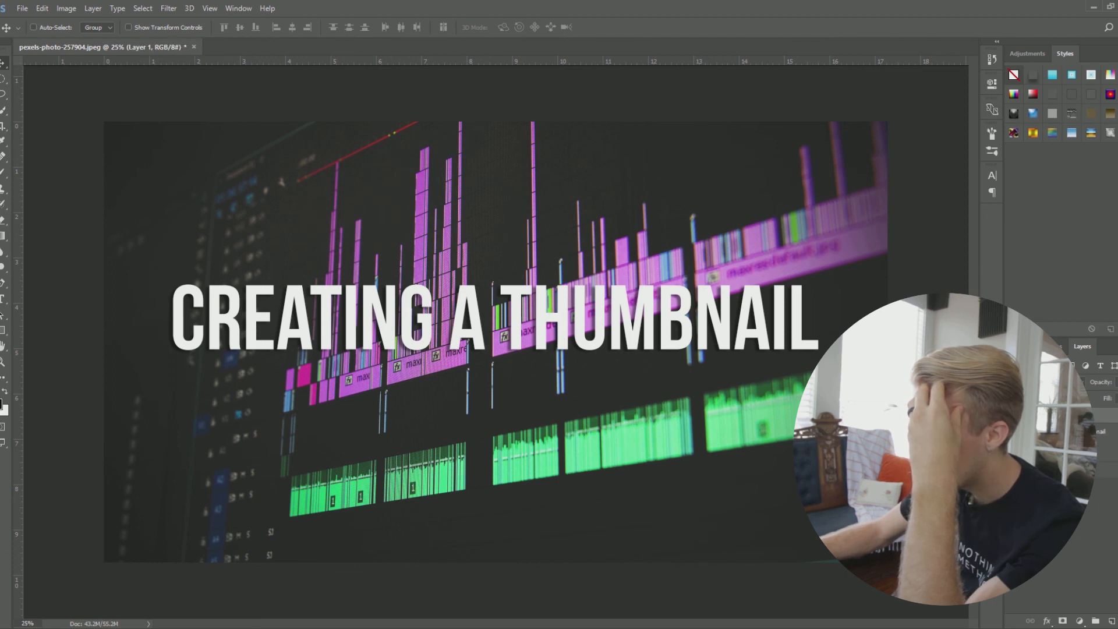
left_click_drag(1062, 416, 1060, 460)
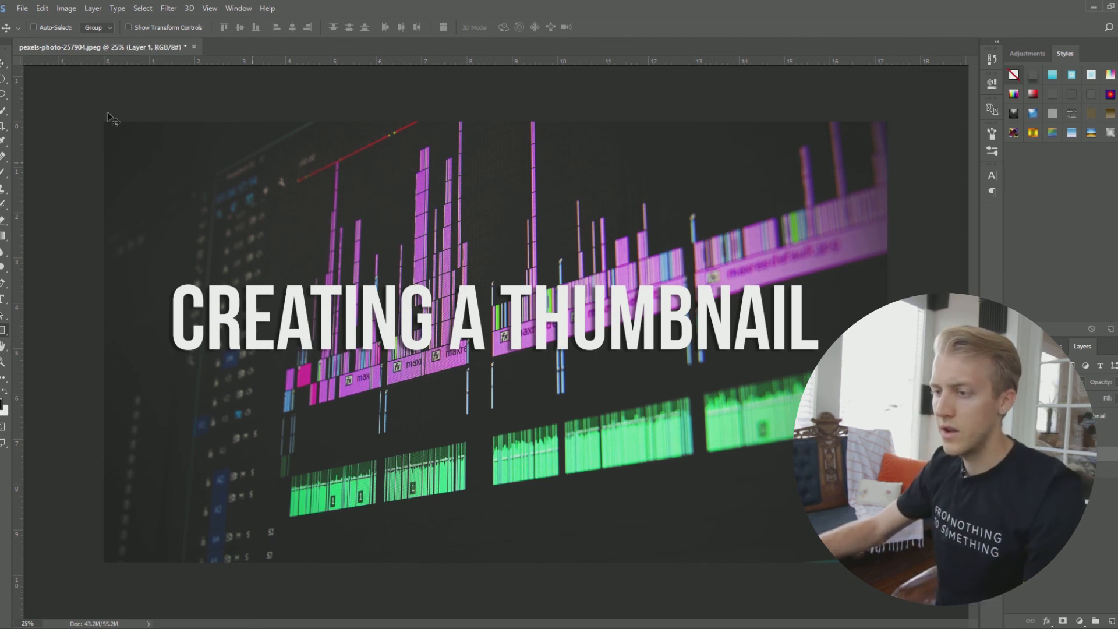
Cover the whole photo with a black rectangle of about 5340 by 3028 px and lower its opacity to a slight darkening.
key("u")
left_click_drag(100, 112, 907, 569)
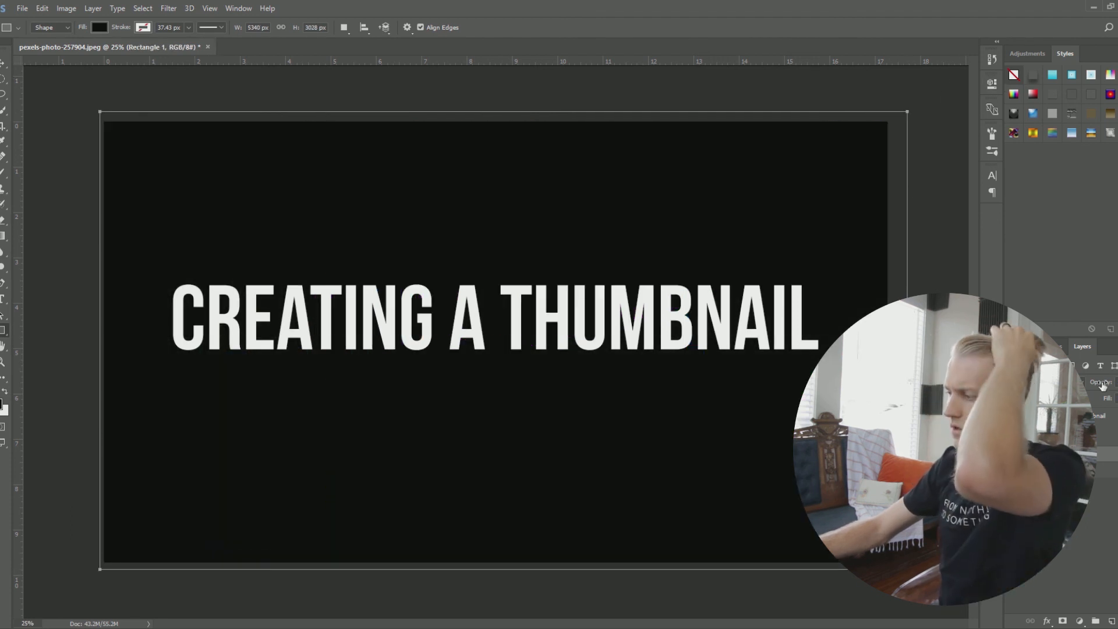
left_click_drag(1102, 385, 1079, 385)
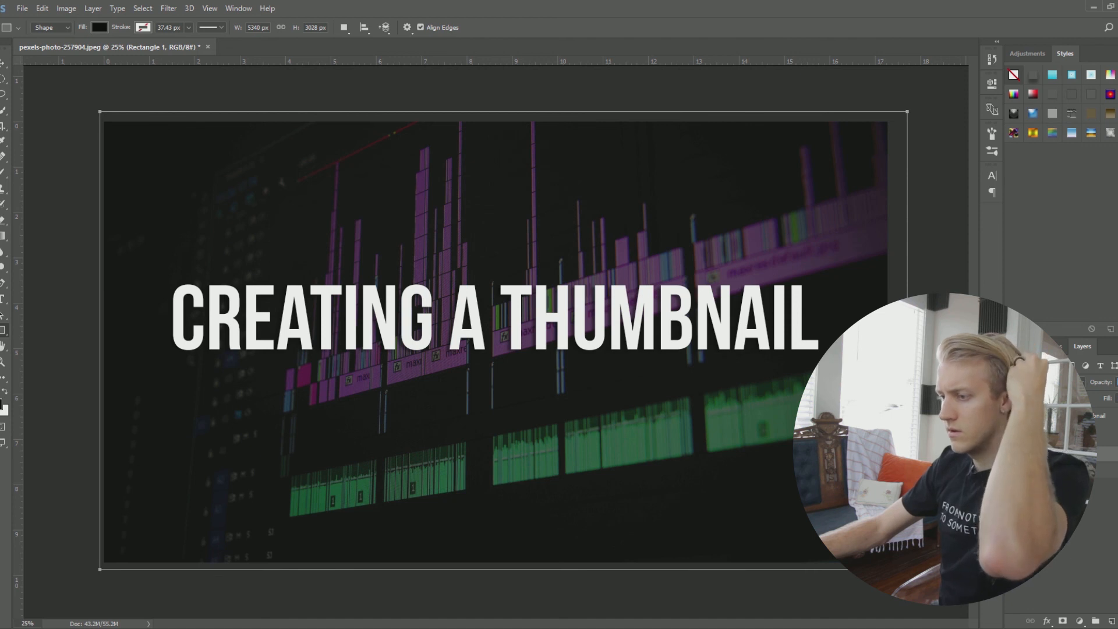
left_click_drag(1080, 385, 1061, 385)
Select the title layer and move the title slightly lower on the photo.
key("v")
left_click_drag(376, 308, 368, 320)
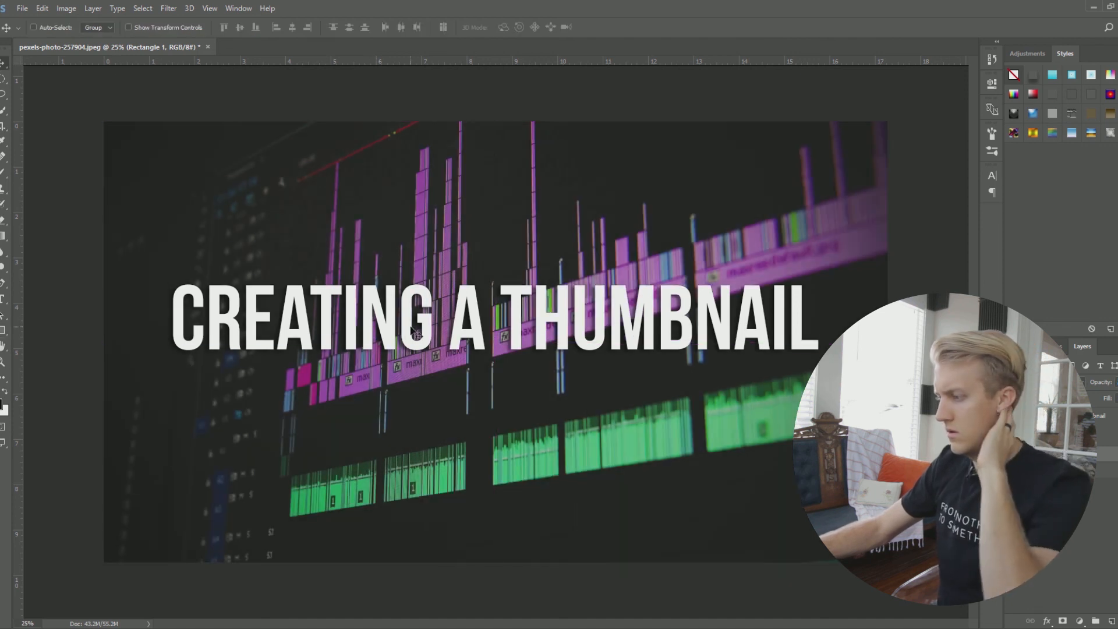
left_click(1116, 516)
left_click(1107, 415)
mouse_move(656, 333)
left_mouse_down()
mouse_move(656, 357)
mouse_move(662, 327)
left_mouse_up()
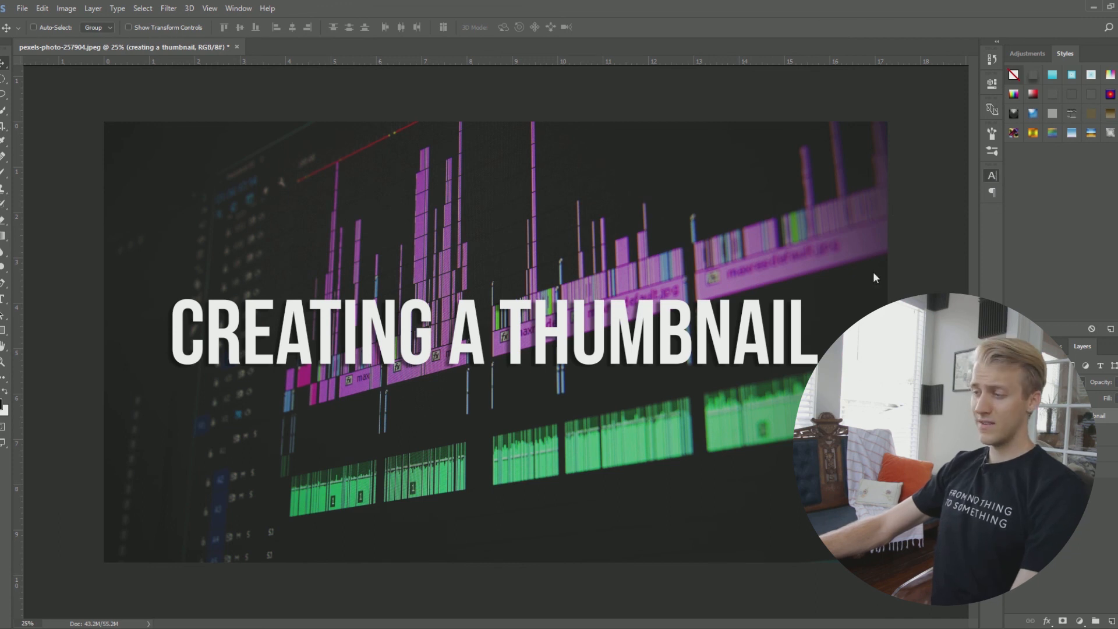
Try a slanted italic style on the title and switch it back to upright.
key("ctrl+shift+i")
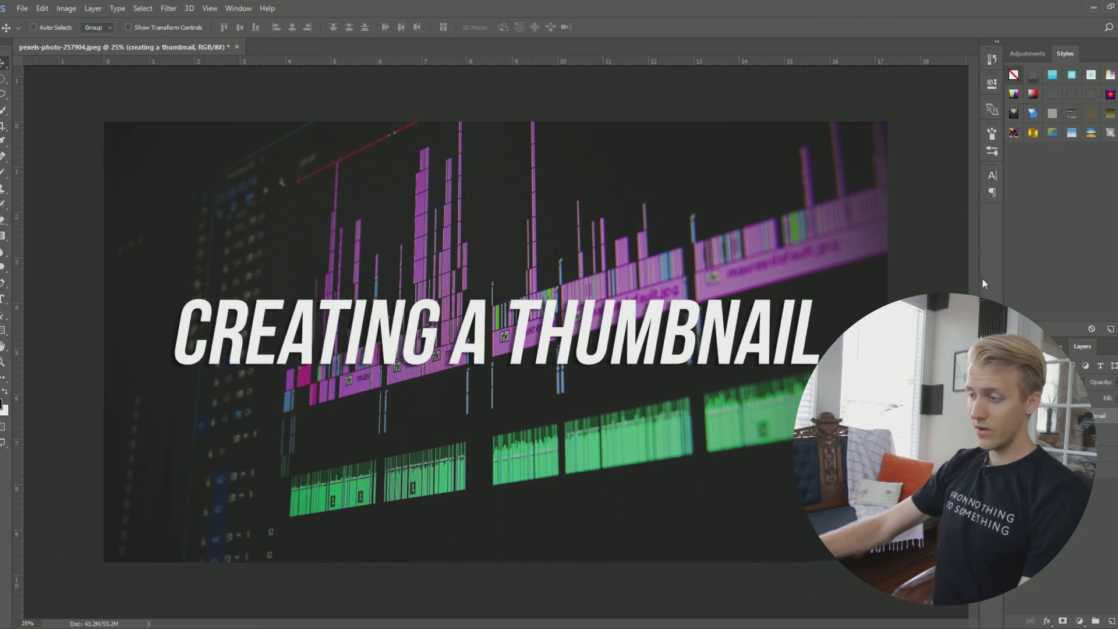
left_click_drag(710, 311, 705, 311)
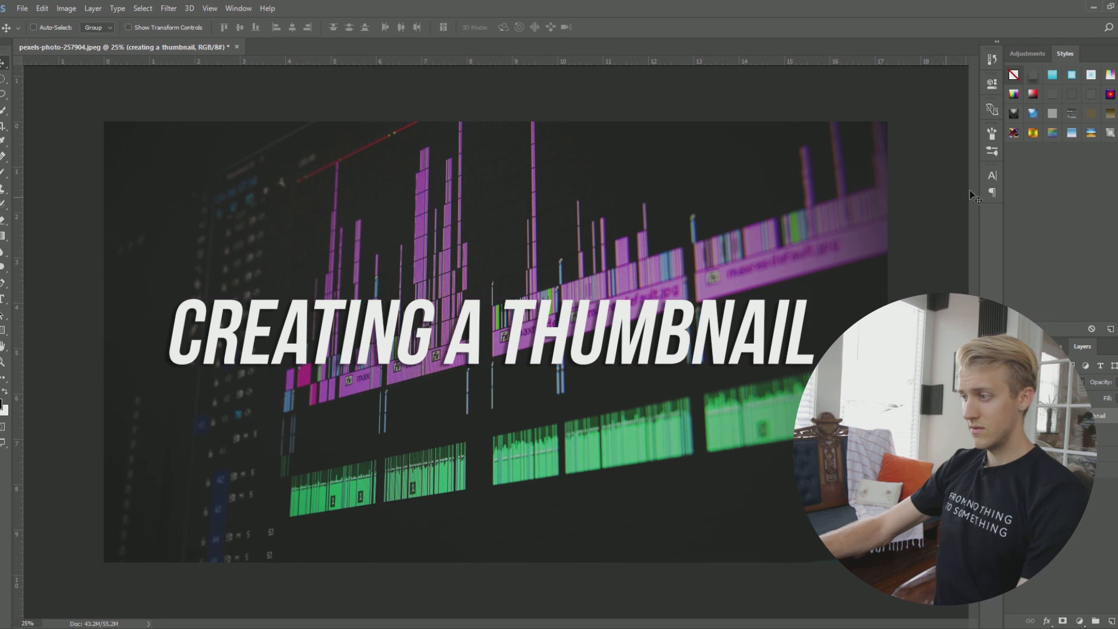
key("ctrl+shift+i")
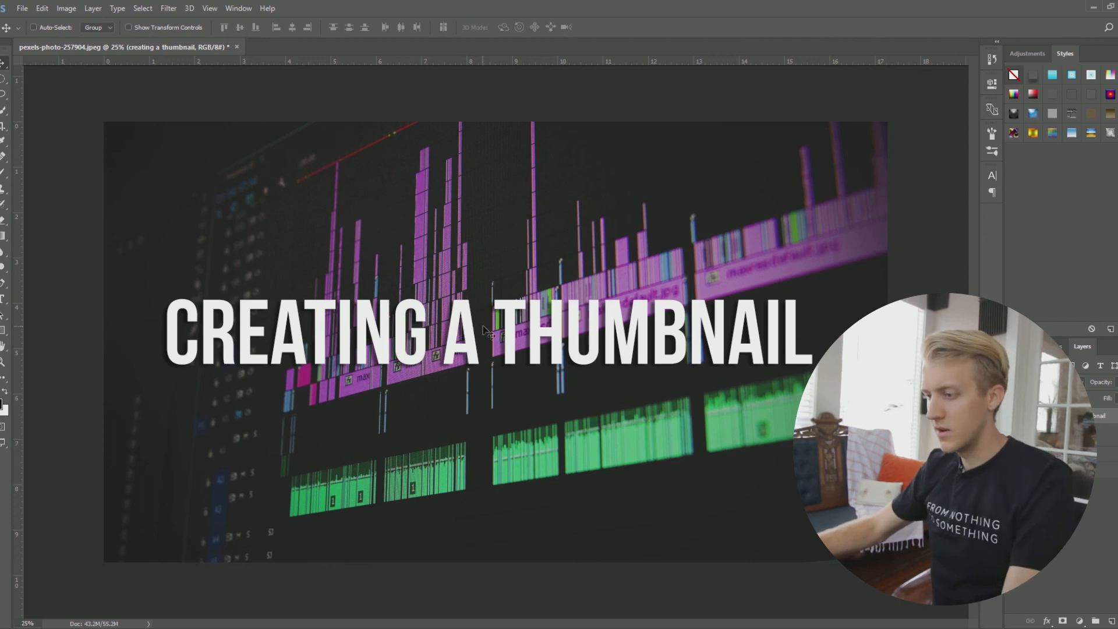
Replace the word "A" in the title with "YOUTUBE".
double_click(463, 332)
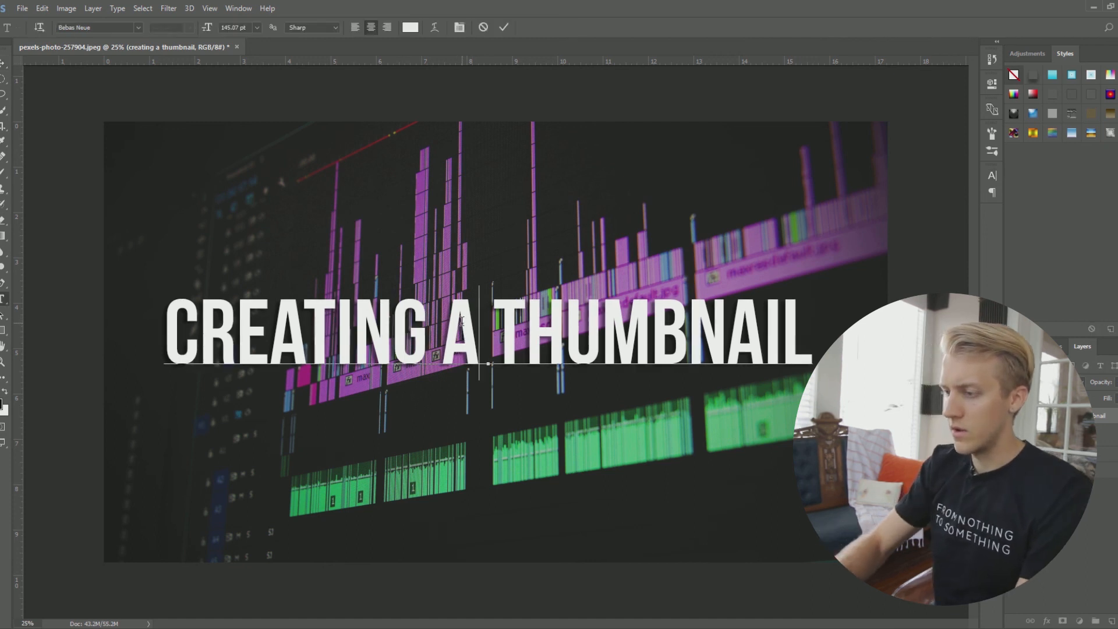
type("YOU")
key("BackSpace")
key("BackSpace")
key("BackSpace")
key("BackSpace")
type("YOUTUBE")
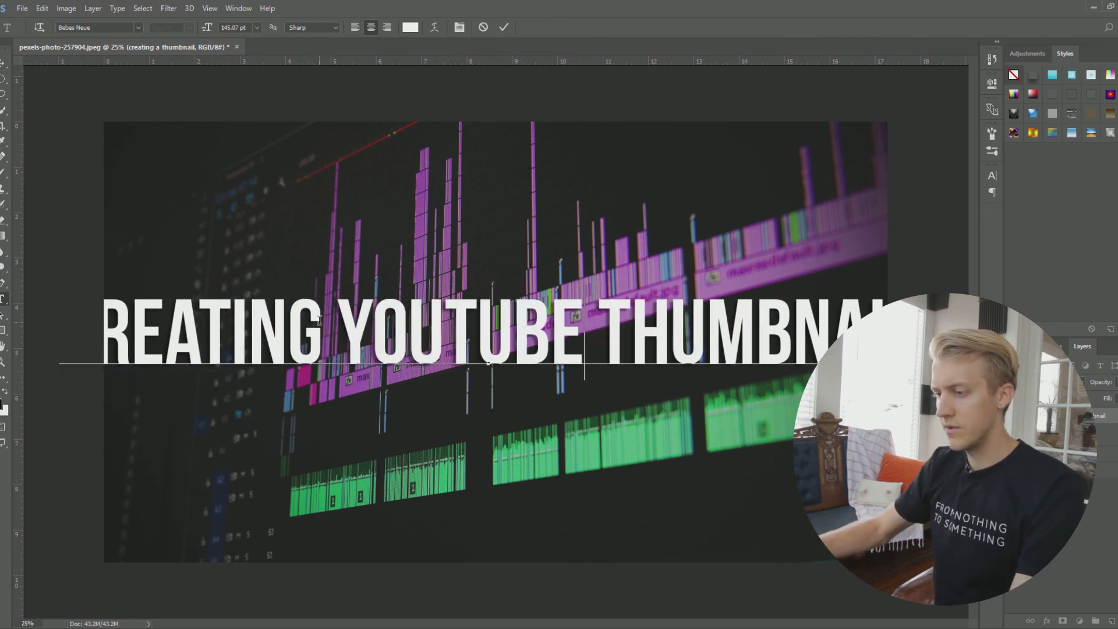
Break the title into two lines after "CREATING" and move it up toward the photo's middle.
left_click(347, 329)
key("Return")
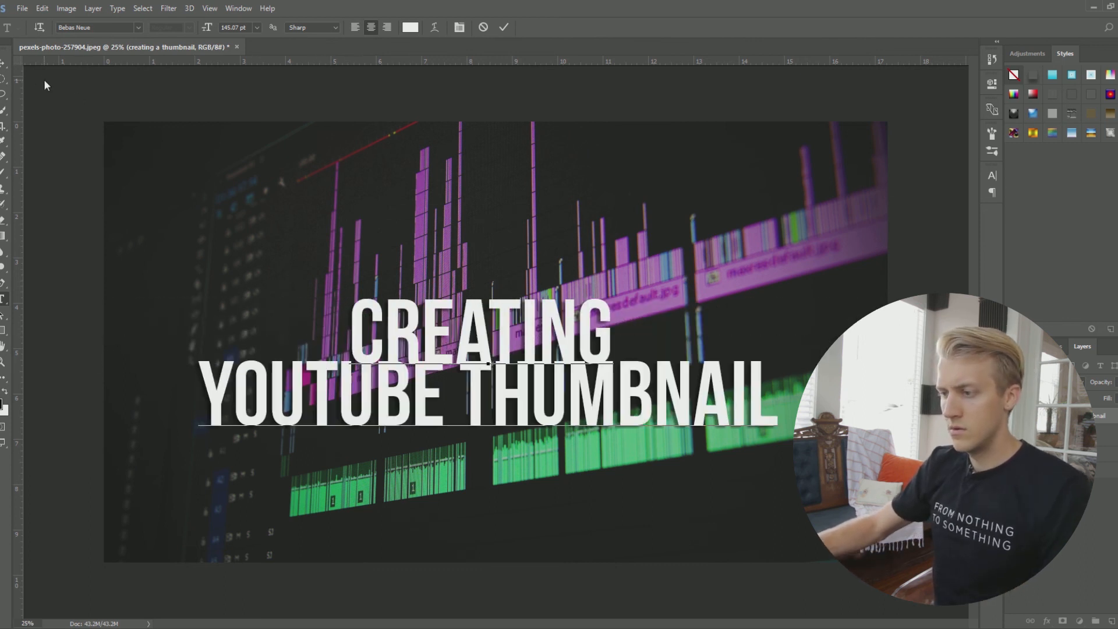
left_click(3, 64)
left_click_drag(526, 332, 527, 290)
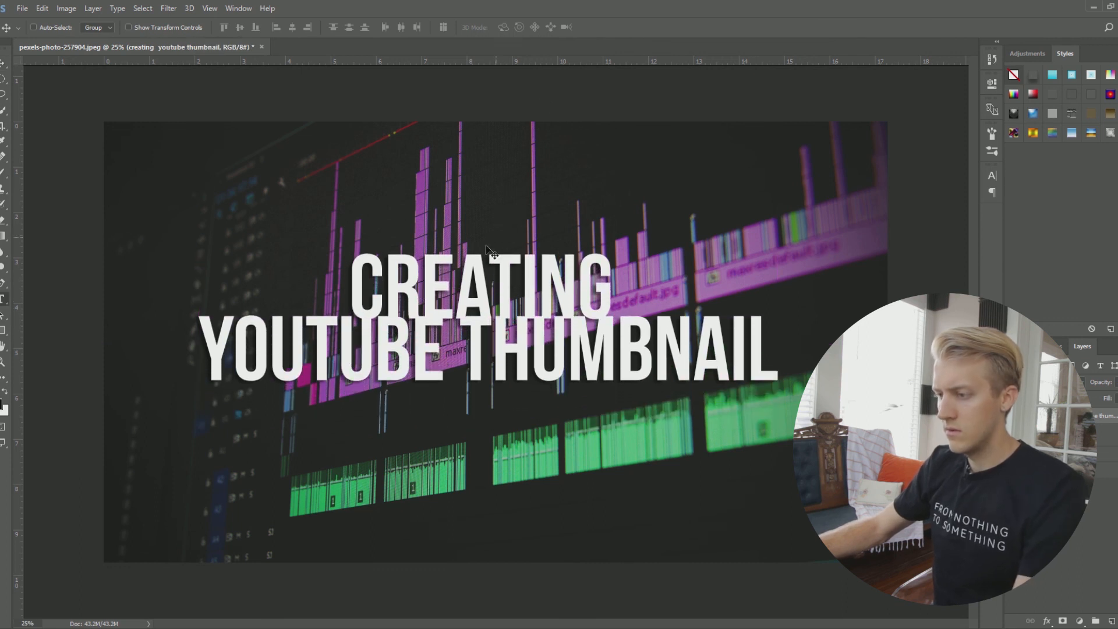
Select all of the title text and increase the spacing between its two lines.
key("t")
left_click(495, 285)
key("ctrl+a")
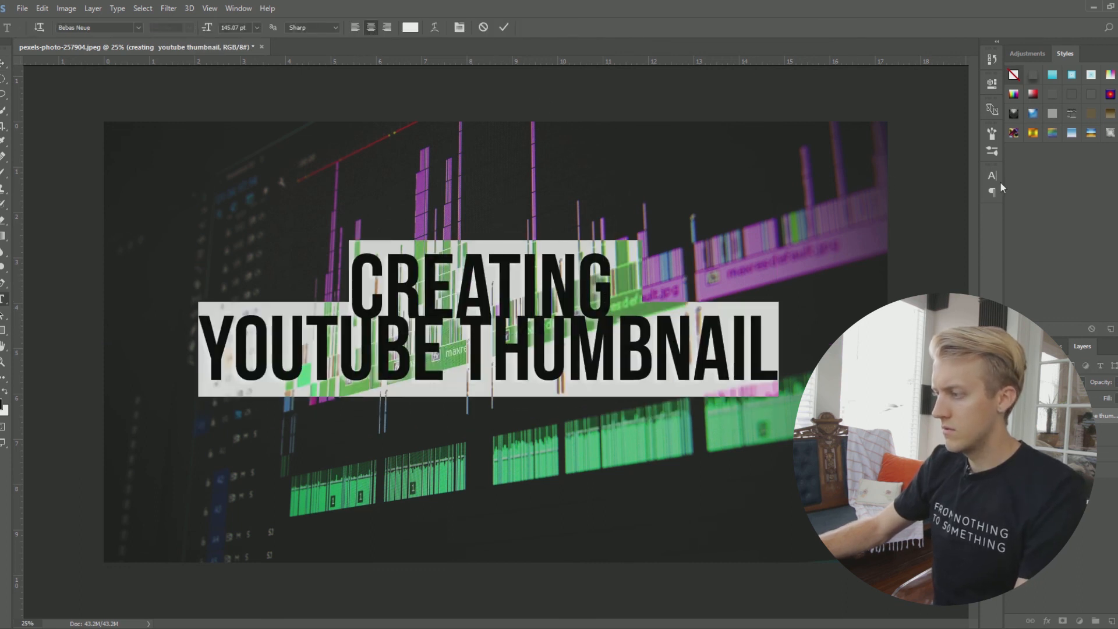
left_click(973, 208)
left_click(968, 220)
left_click_drag(914, 210, 988, 209)
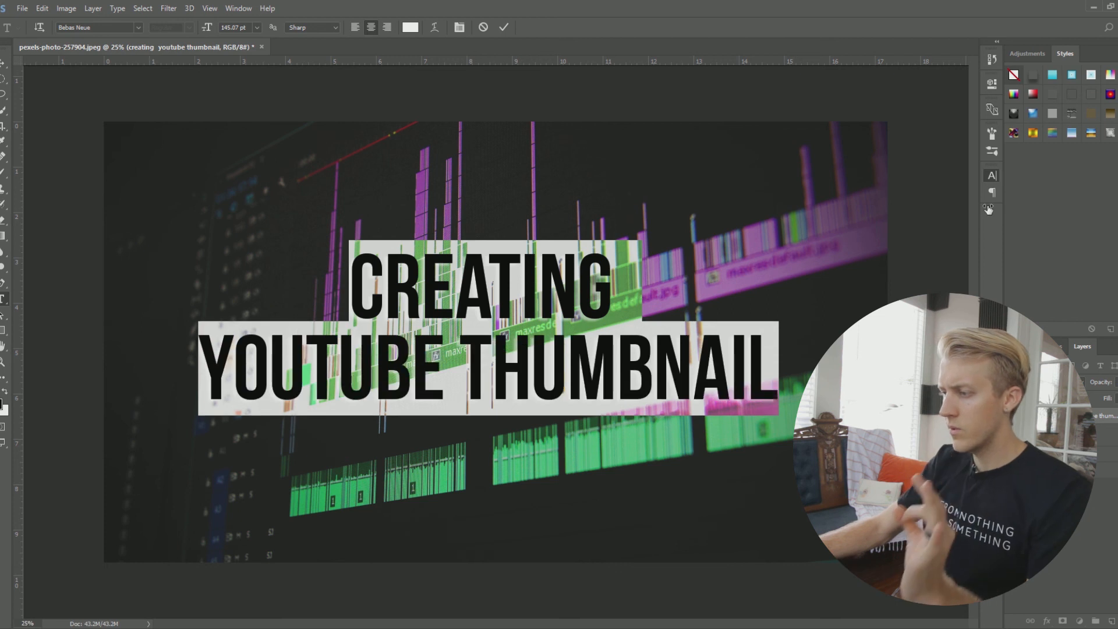
Shift the two-line title slightly right toward the photo's horizontal center.
left_click(3, 67)
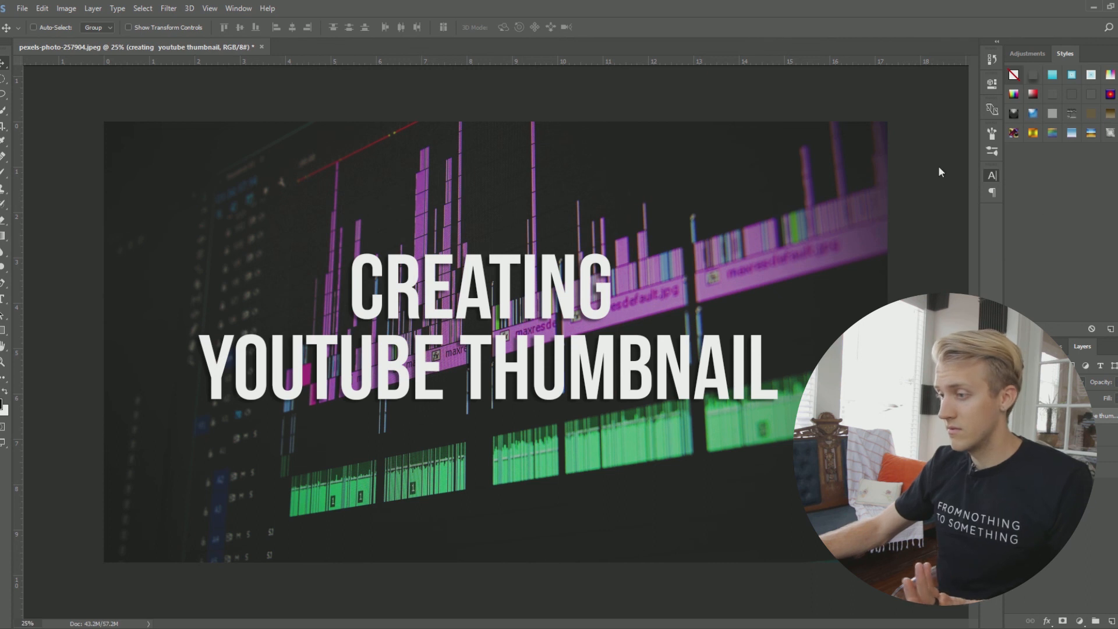
left_click_drag(545, 352, 549, 365)
left_click_drag(644, 414, 644, 414)
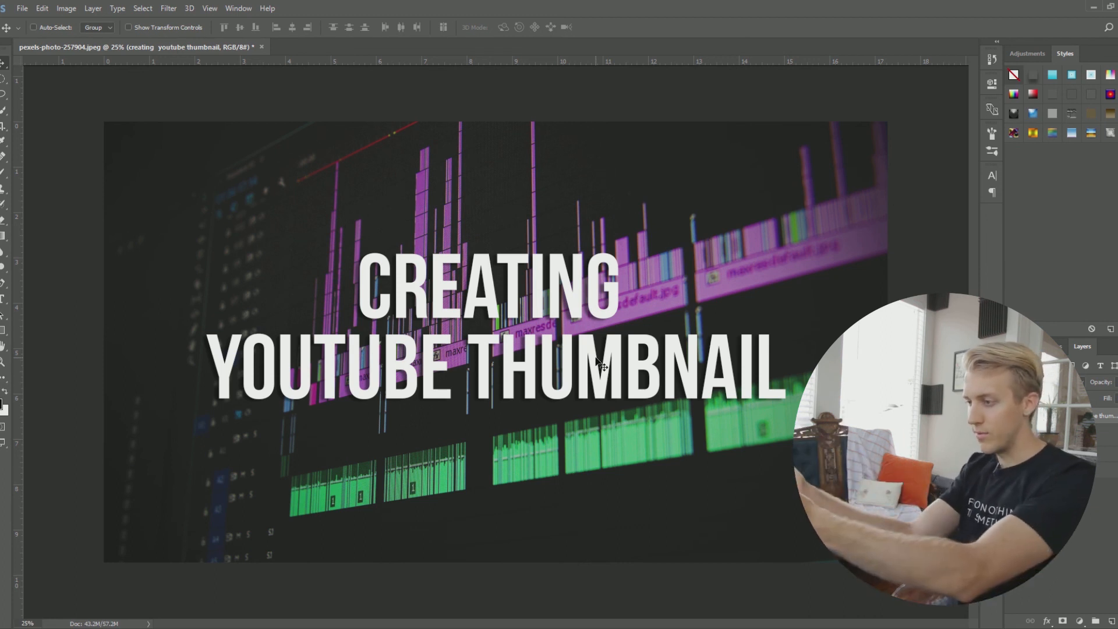
Add an "S" to the end of the title's second line so it reads "YOUTUBE THUMBNAILS".
double_click(686, 362)
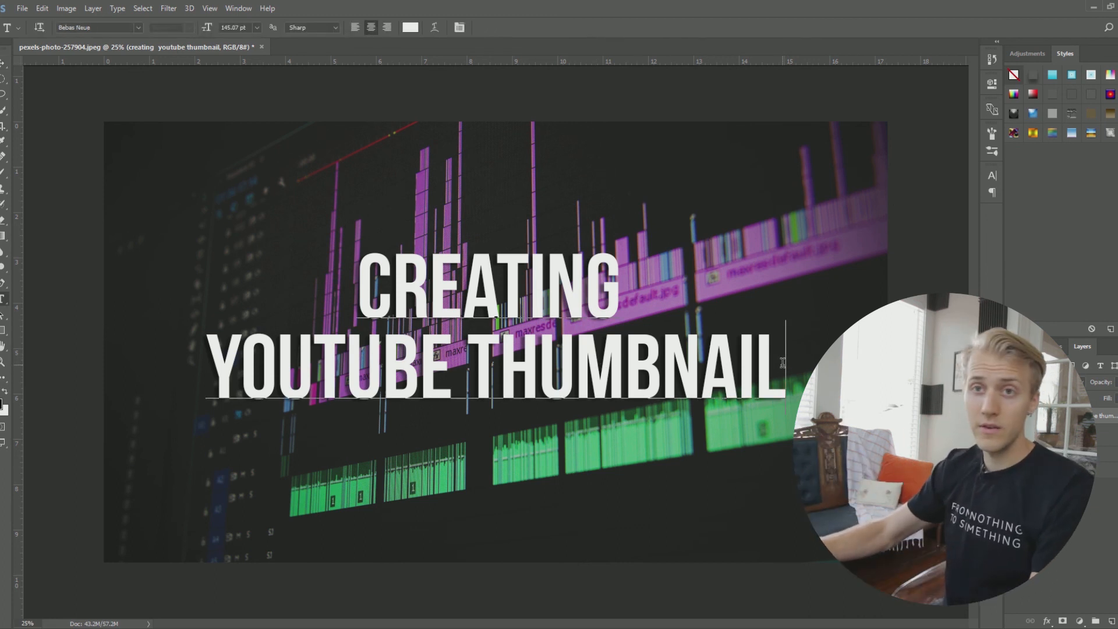
left_click(782, 362)
type("S")
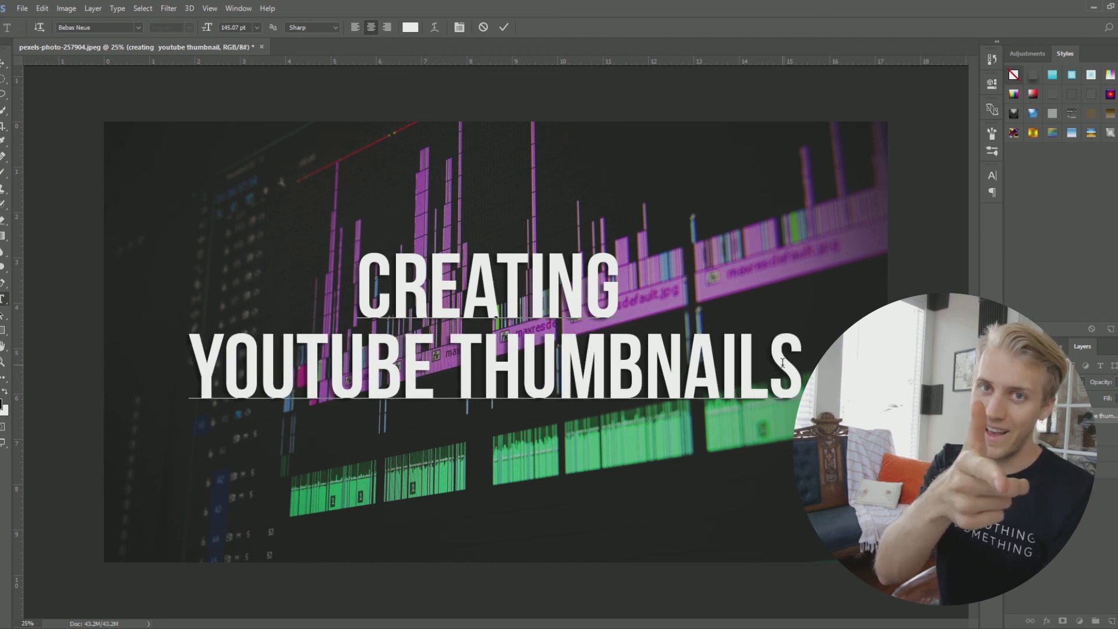
left_click(4, 62)
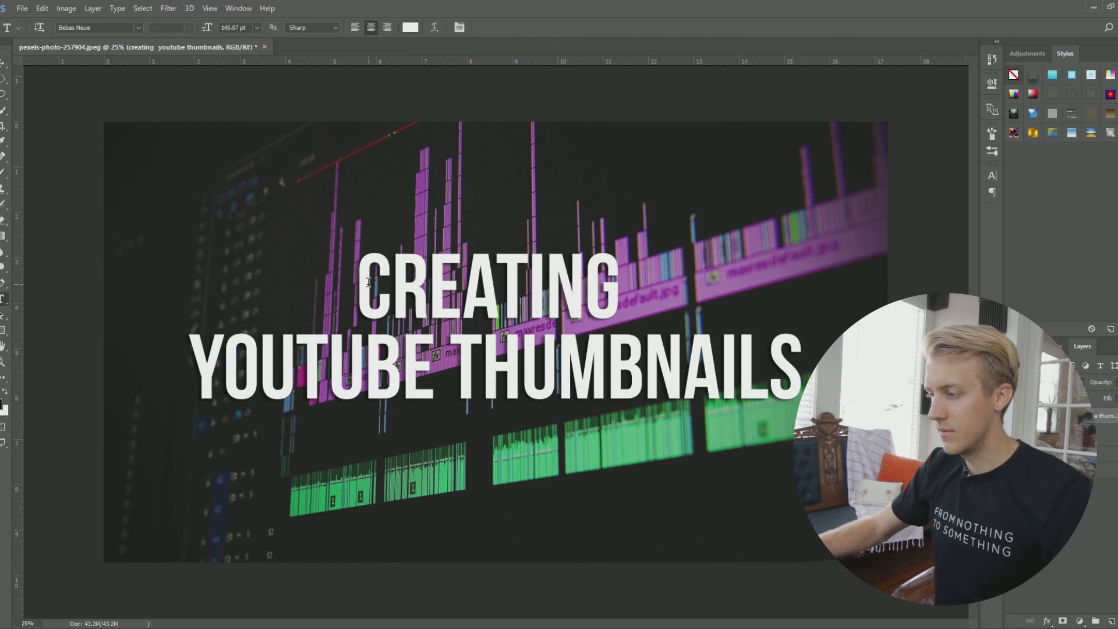
double_click(369, 282)
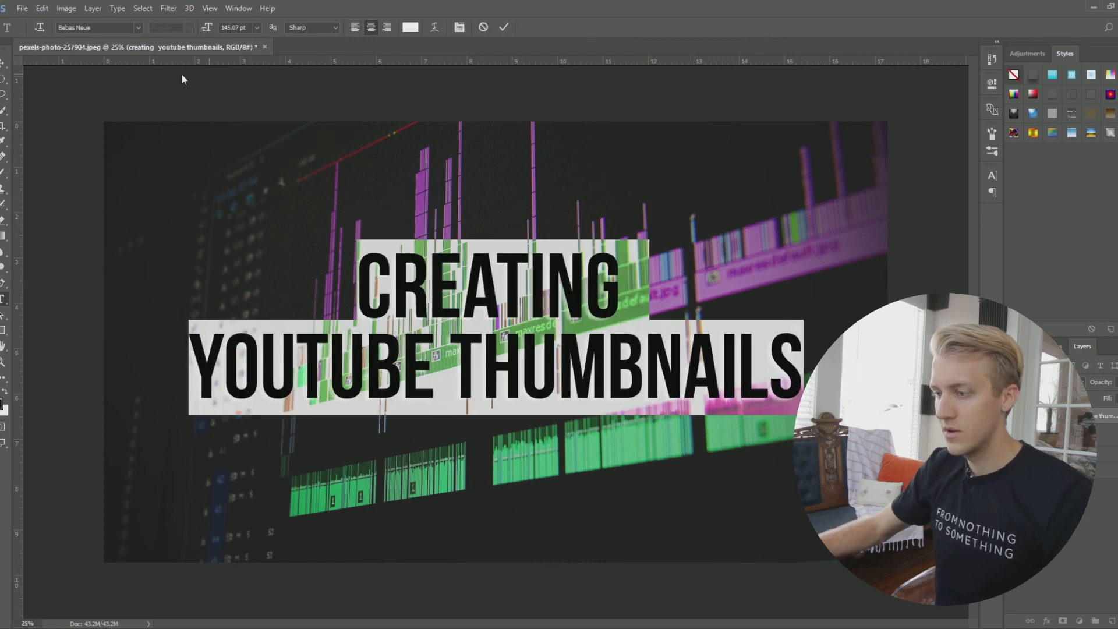
left_click(4, 65)
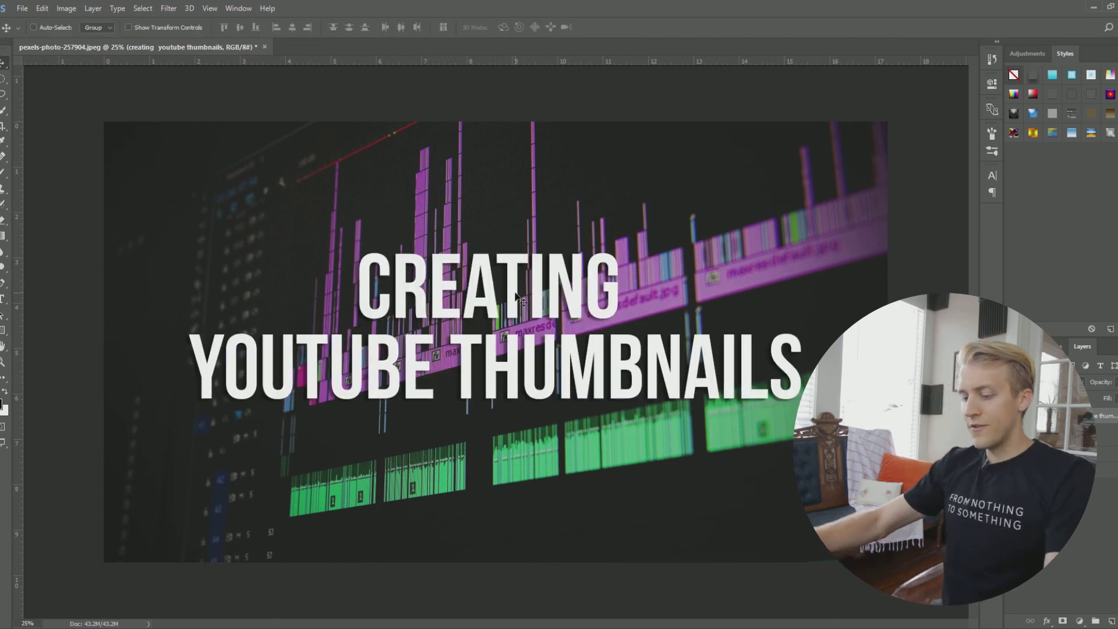
Examine how legible the title is when the whole image is viewed at small thumbnail size.
key("z")
left_click_drag(698, 308, 615, 283)
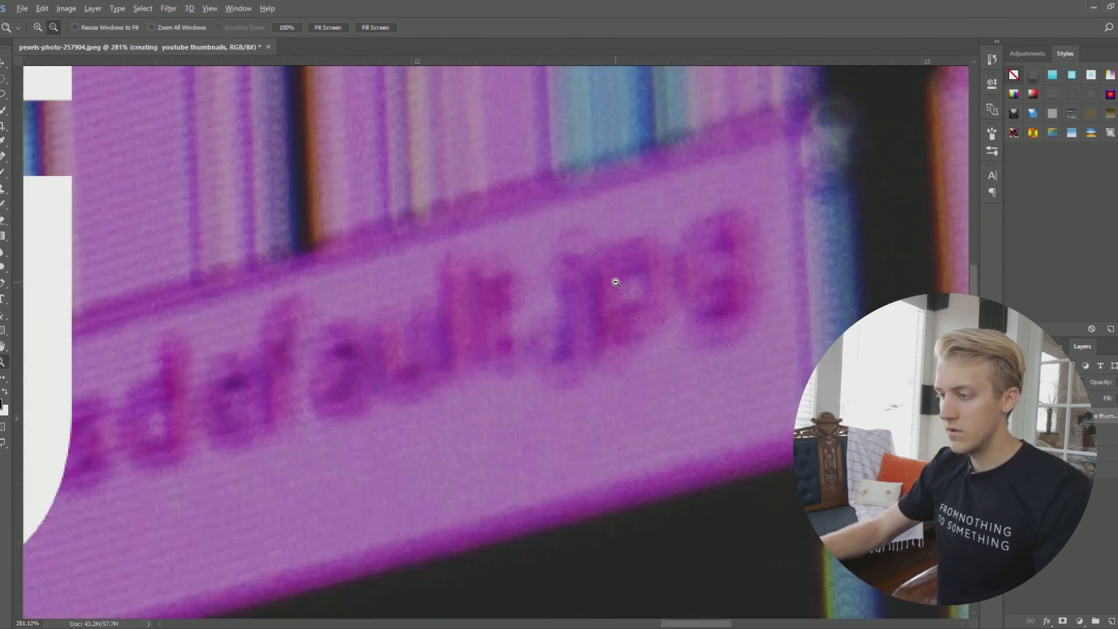
scroll(615, 283, "down", 8)
scroll(523, 353, "down", 6)
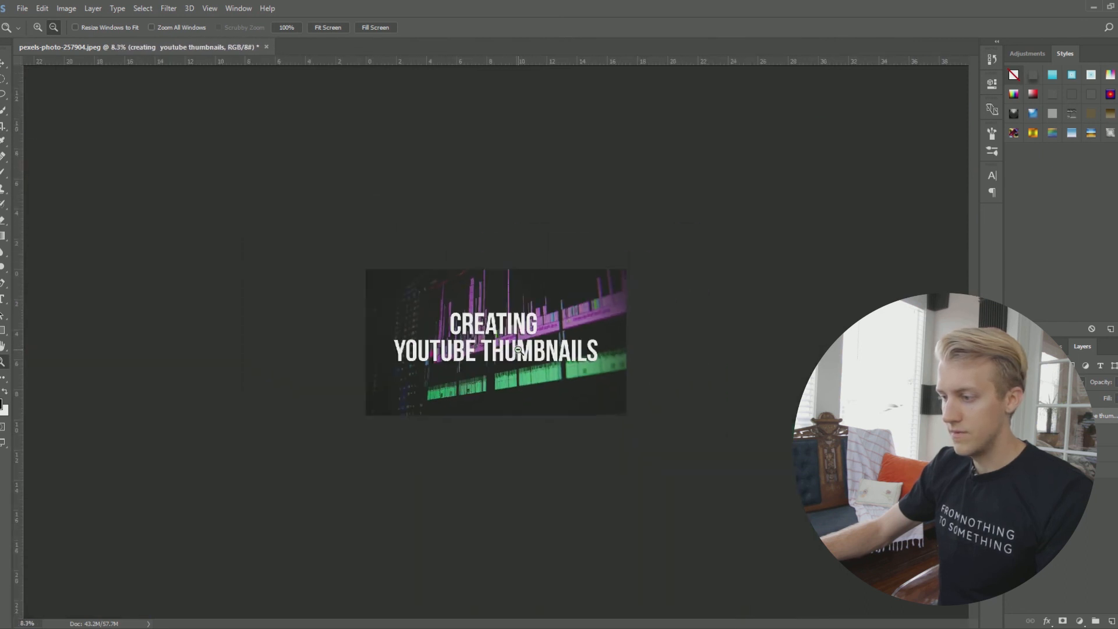
scroll(518, 349, "down", 4)
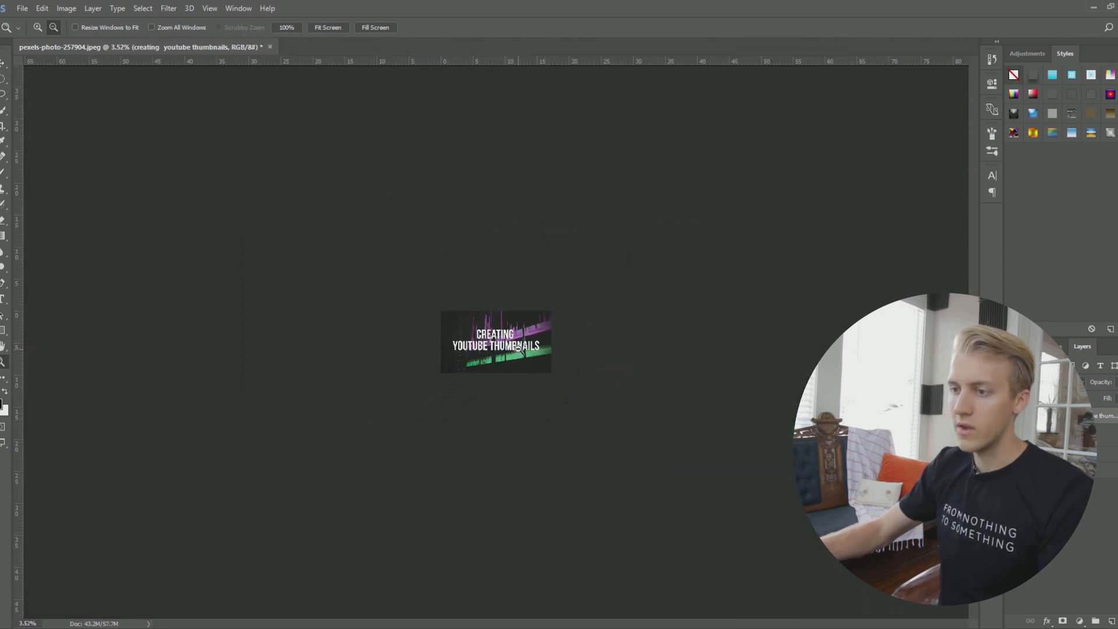
key("v")
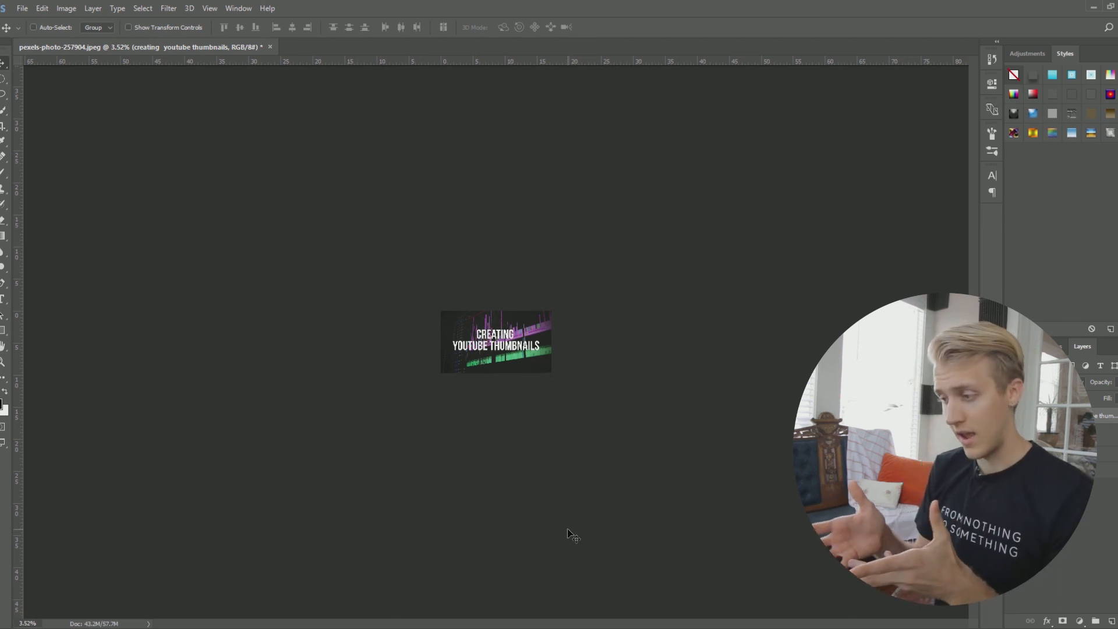
key("z")
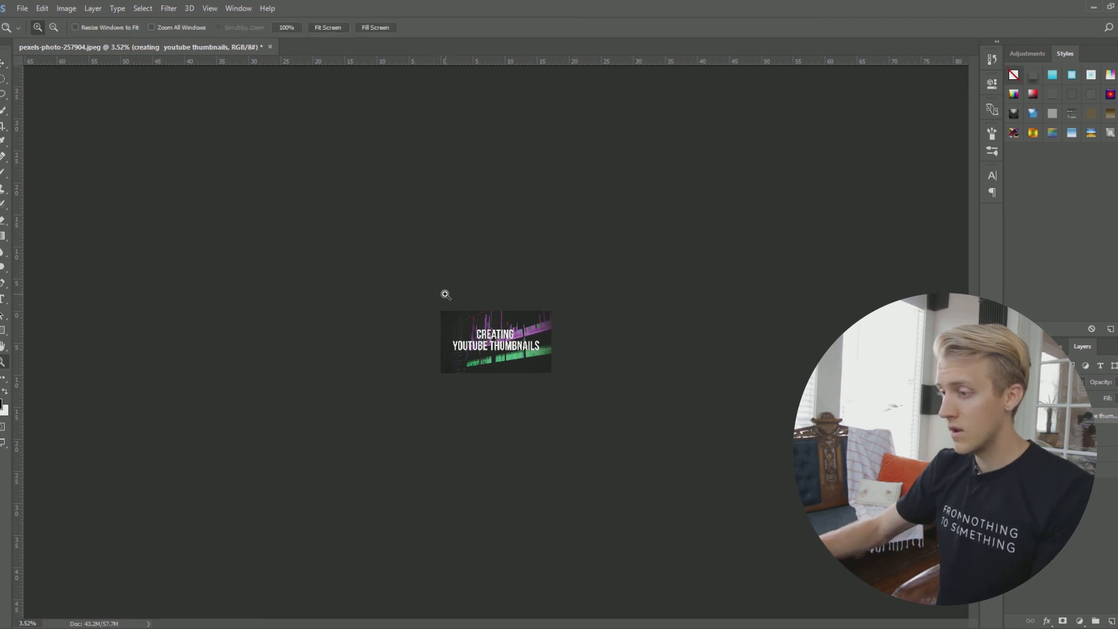
key("ctrl+0")
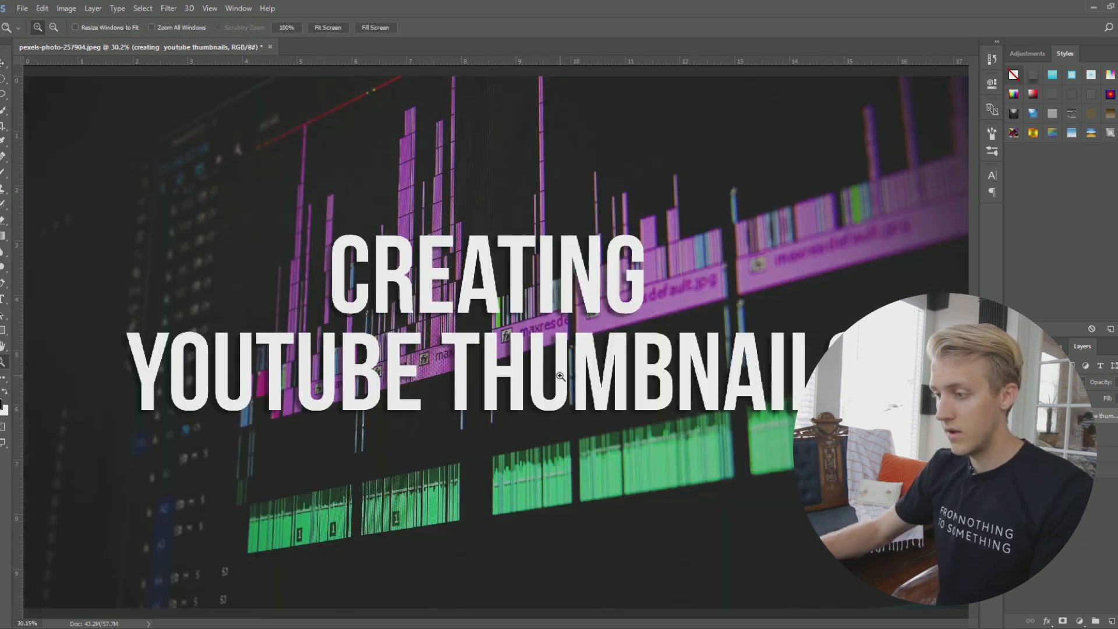
left_click(559, 376, "alt")
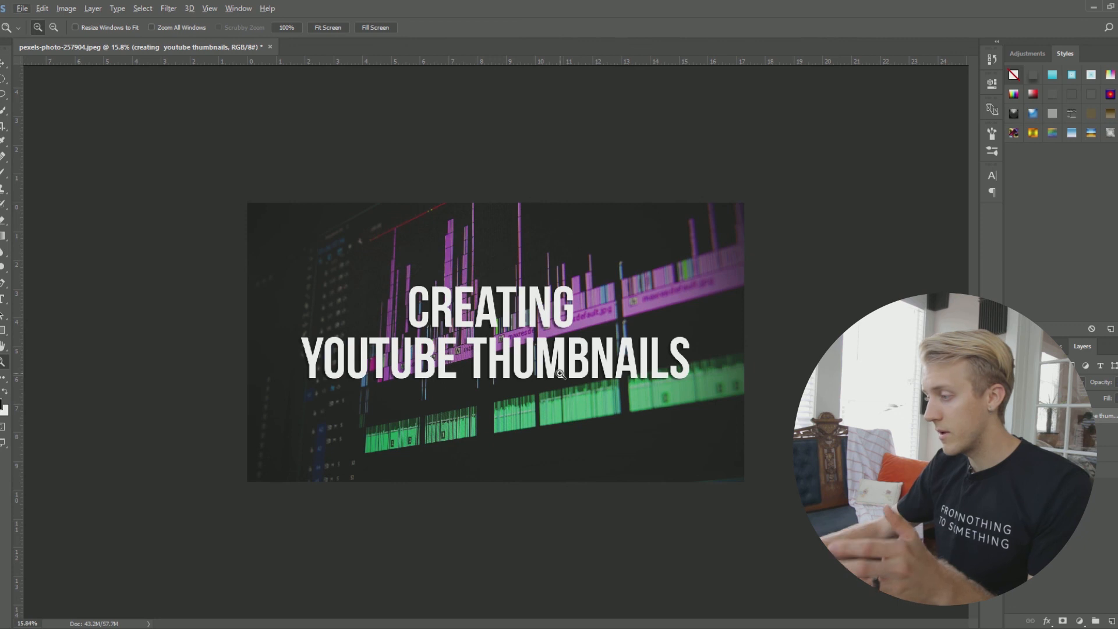
Try red on the whole title, and recolor it bright yellow instead.
key("v")
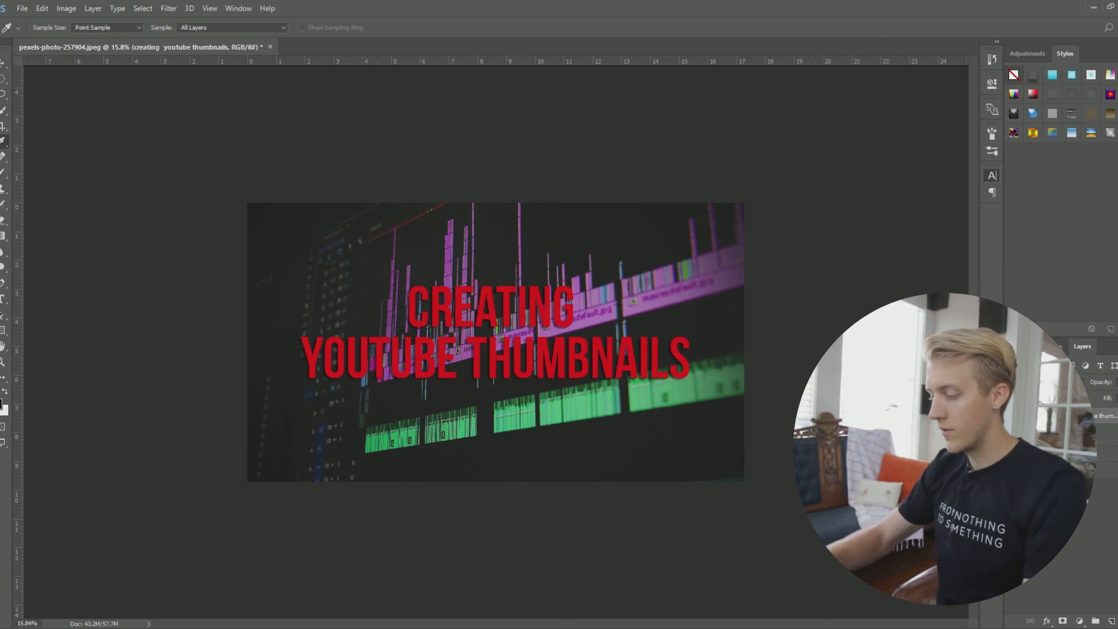
key("Return")
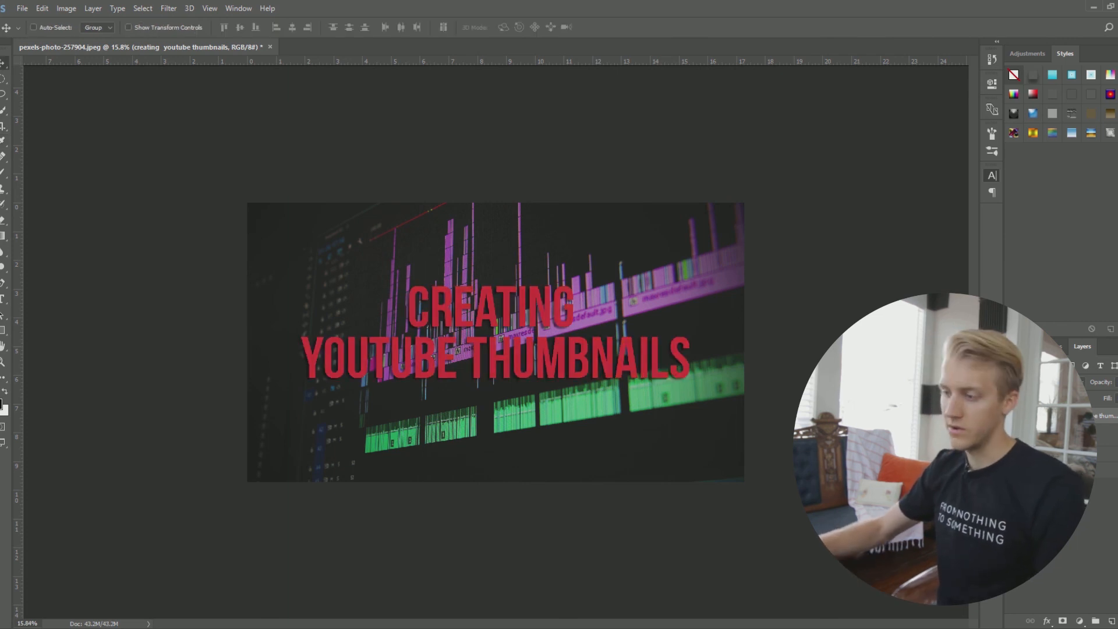
key("z")
key("i")
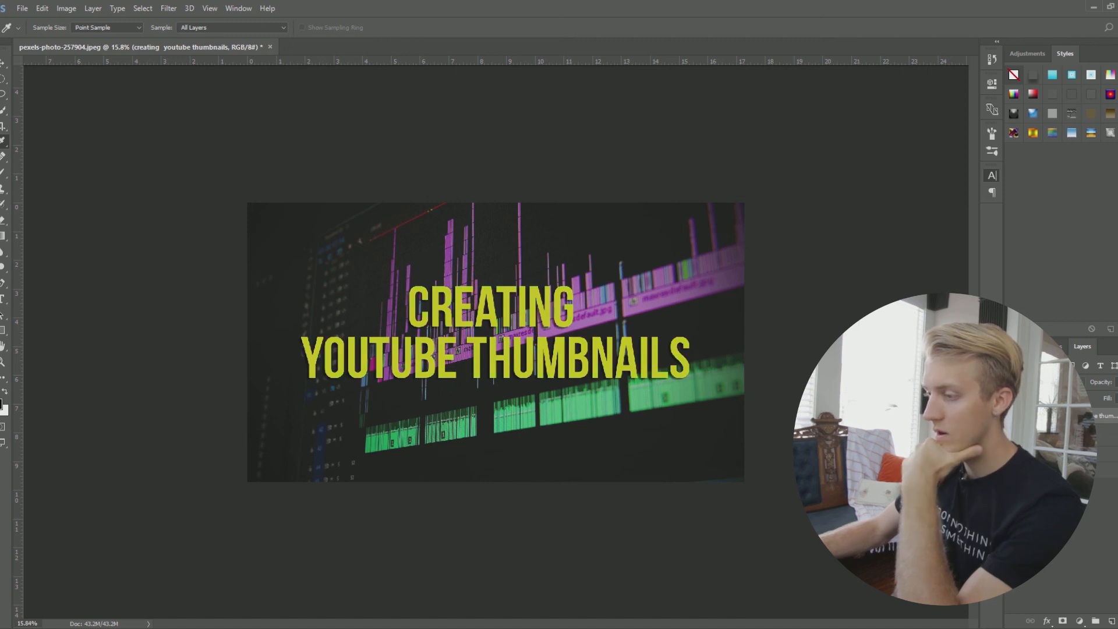
key("v")
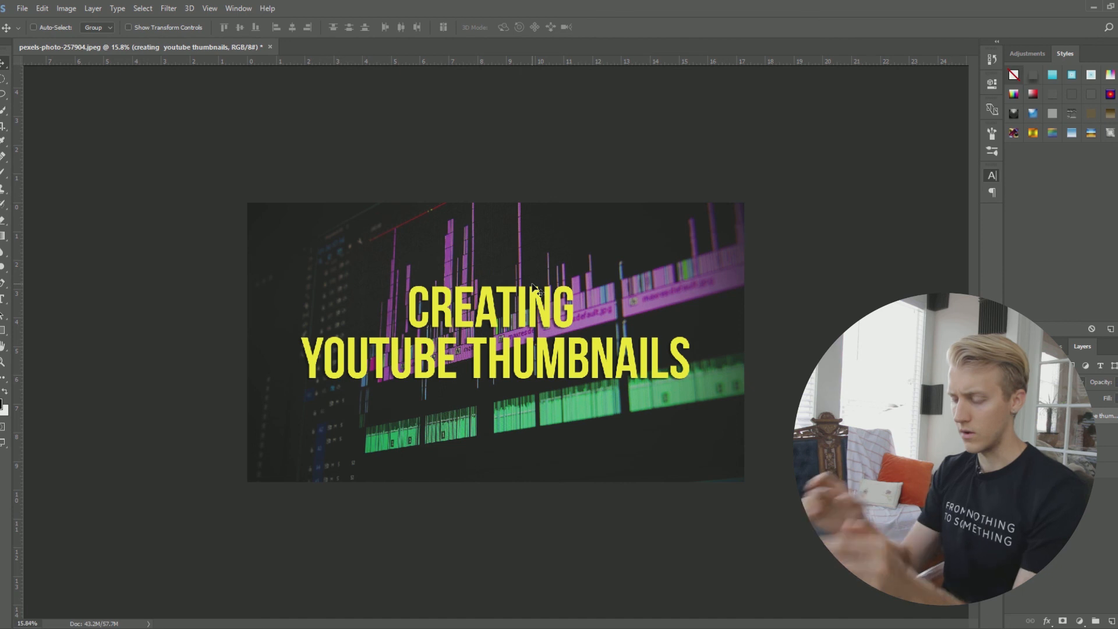
Break the title before "THUMBNAILS" to make three lines and move it up slightly toward the photo's middle.
key("z")
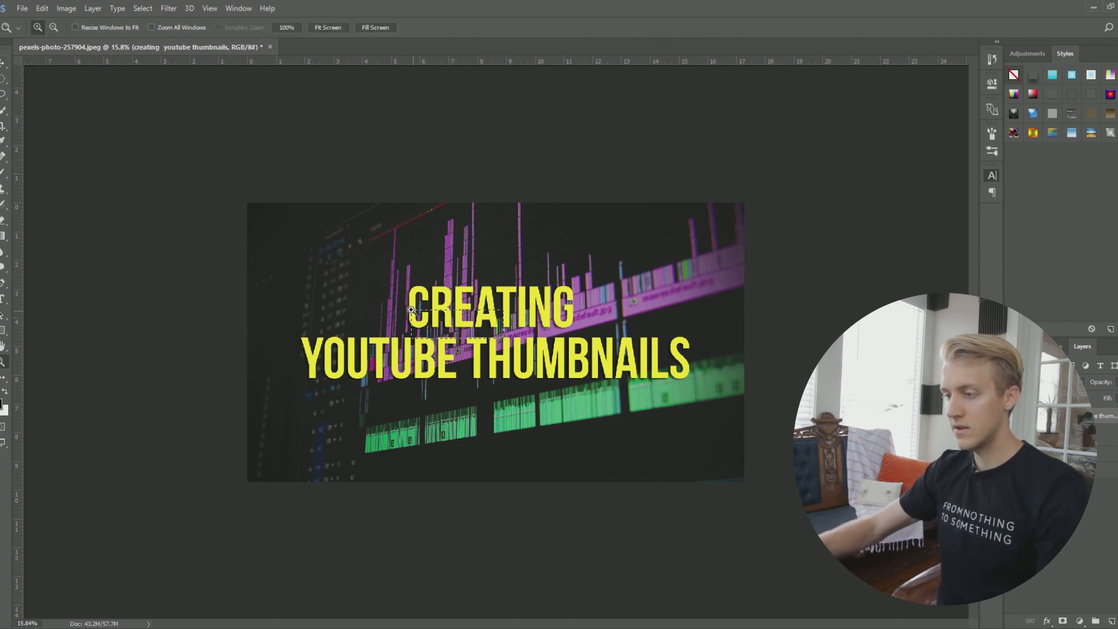
left_click_drag(397, 300, 397, 299)
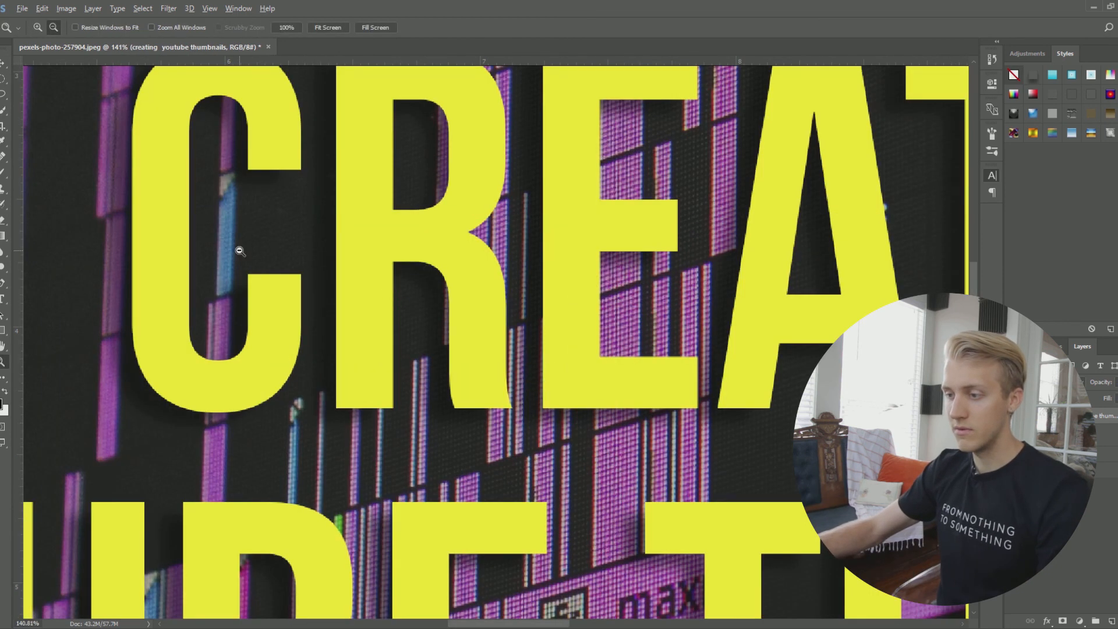
left_click(454, 356, "alt")
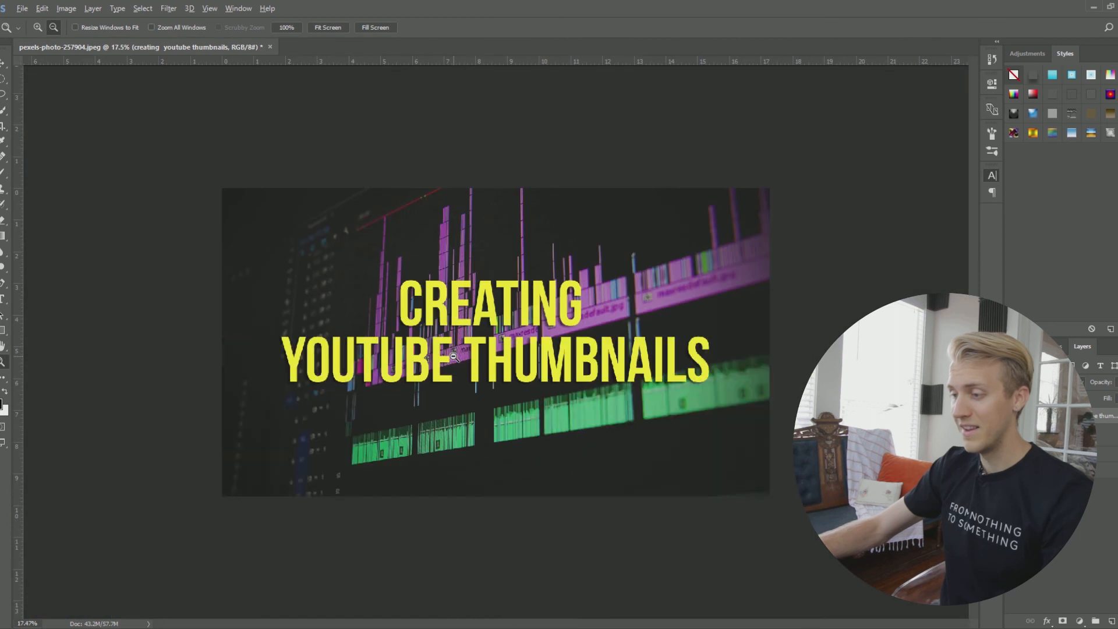
left_click(454, 357, "alt")
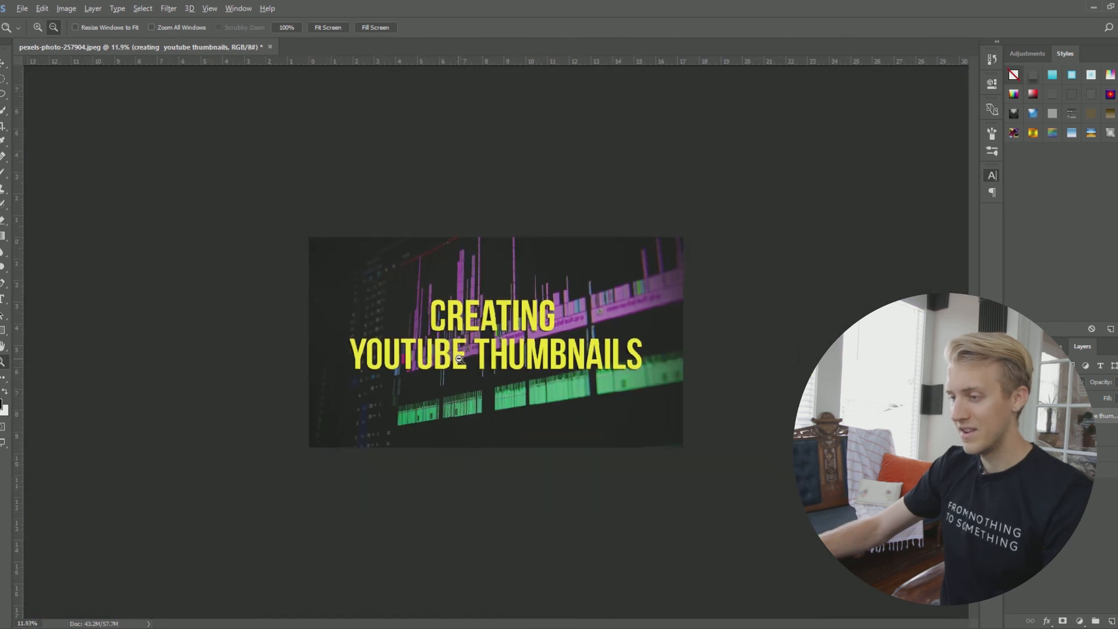
left_click(2, 63)
key("t")
left_click(486, 346)
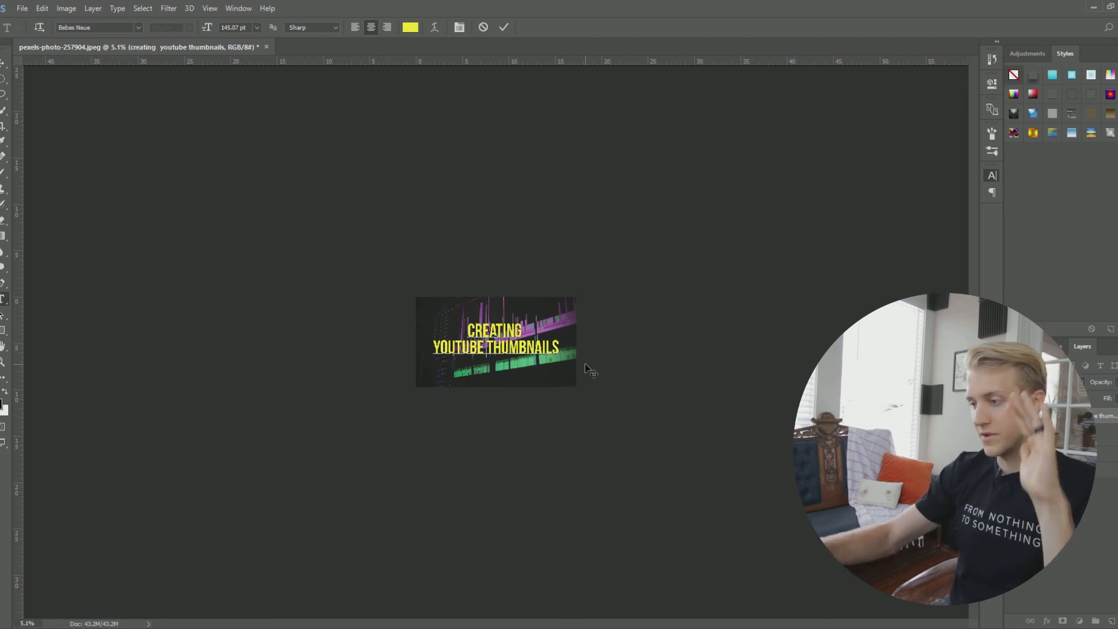
key("Return")
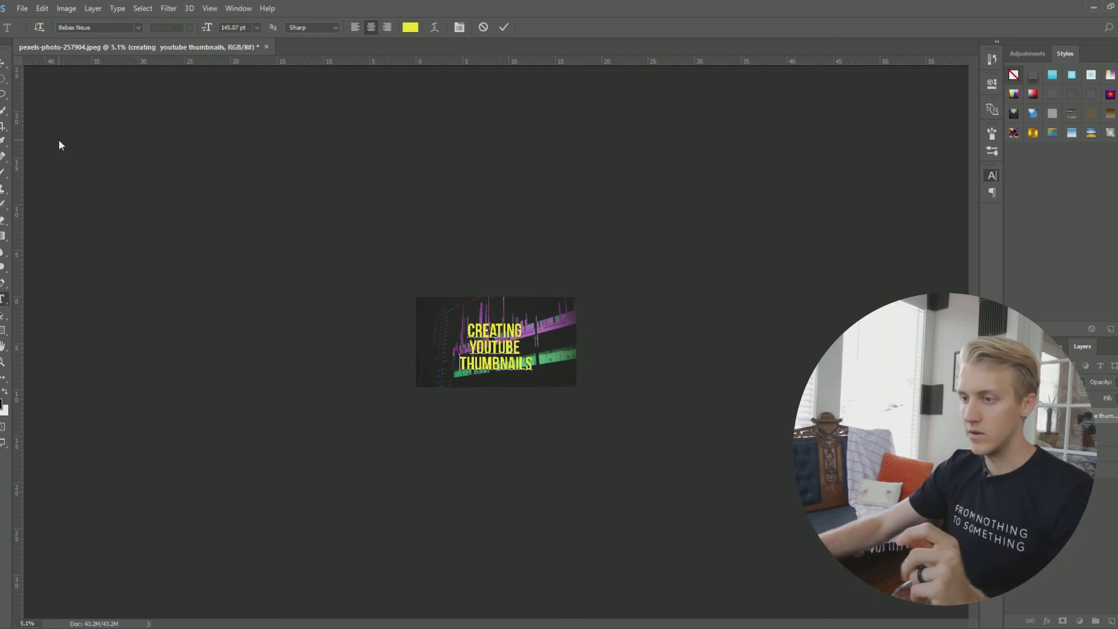
left_click(4, 62)
left_click_drag(498, 352, 498, 347)
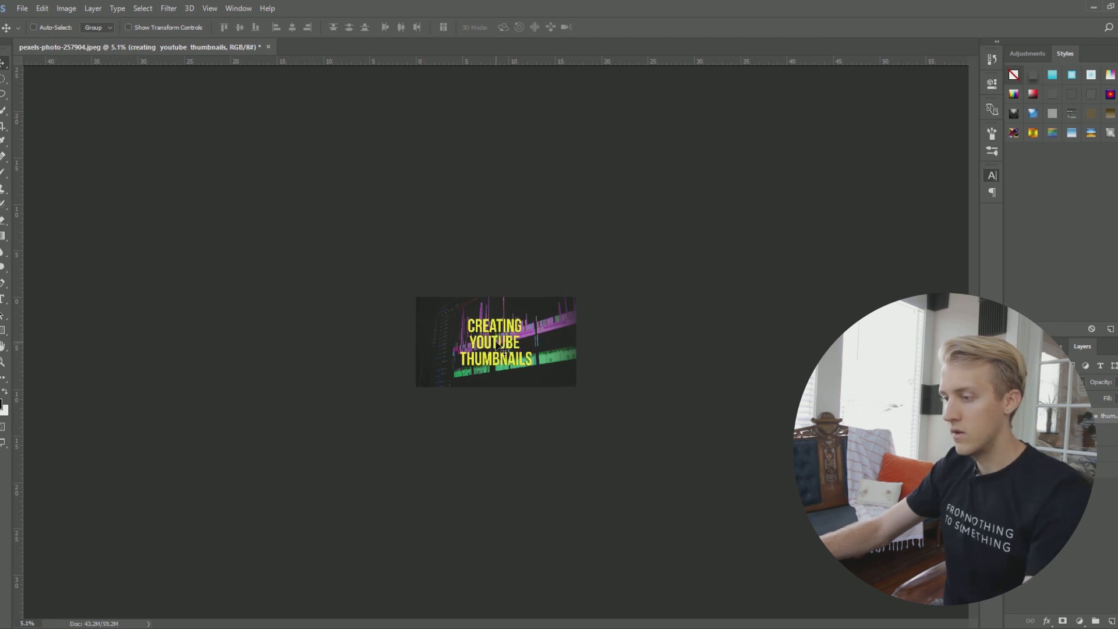
Recolor the title's middle line with "YOU" in white and "TUBE" in red.
key("t")
left_click_drag(518, 343, 445, 340)
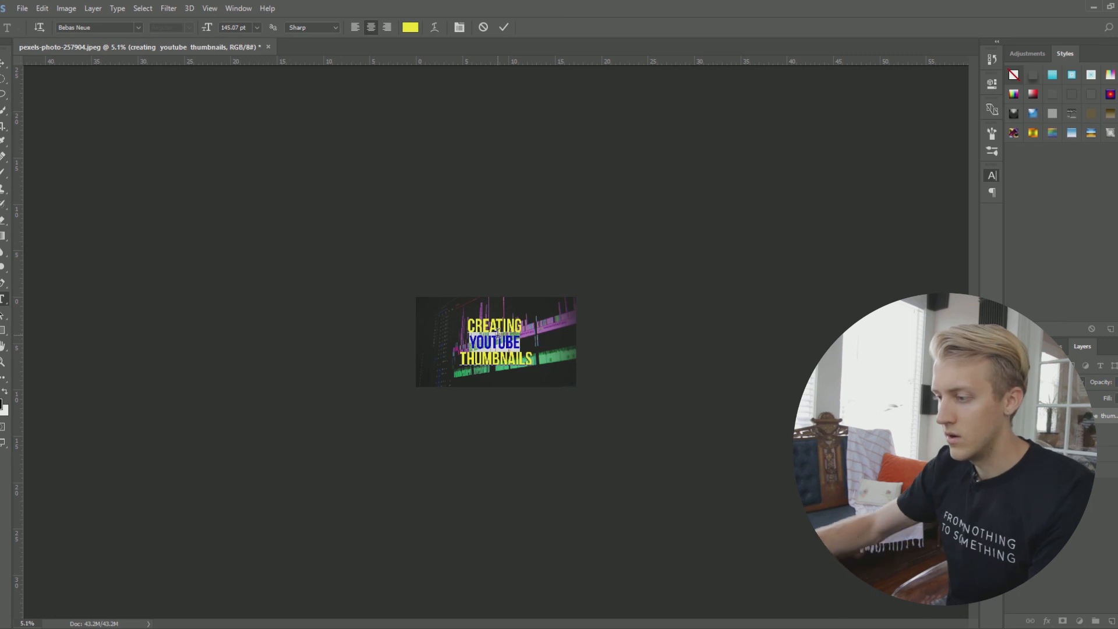
left_click(521, 327)
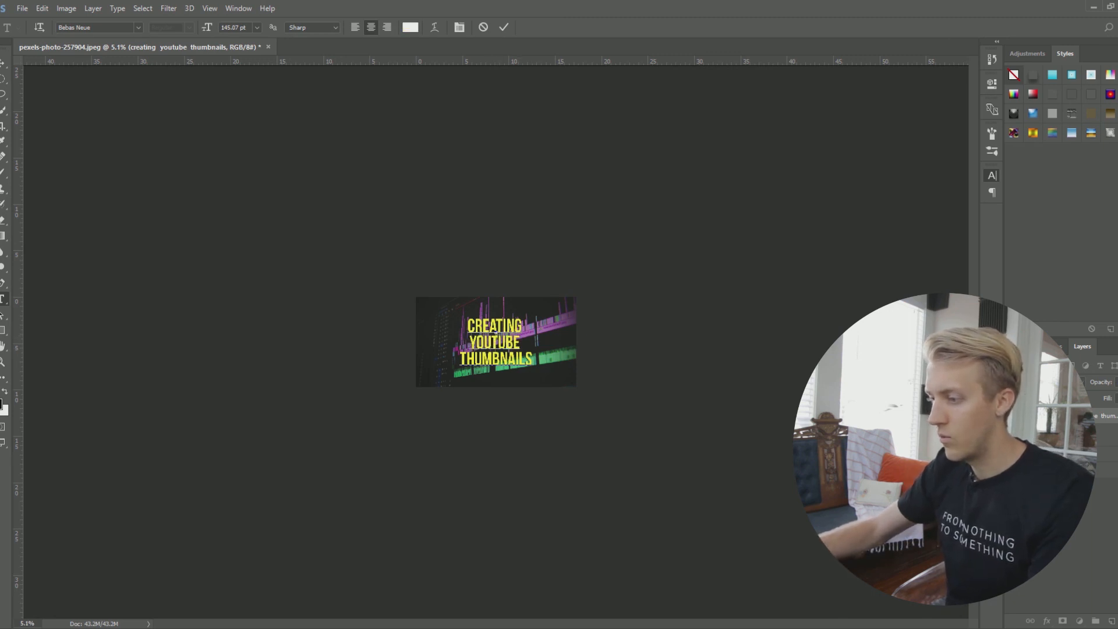
left_click_drag(469, 342, 522, 343)
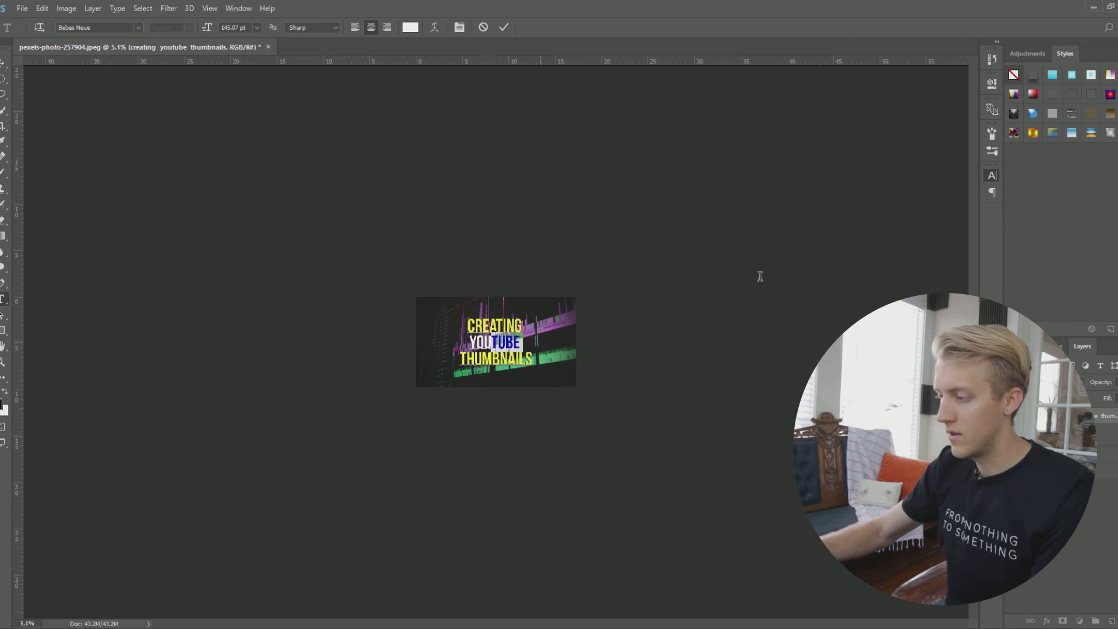
left_click(761, 277)
left_click(952, 252)
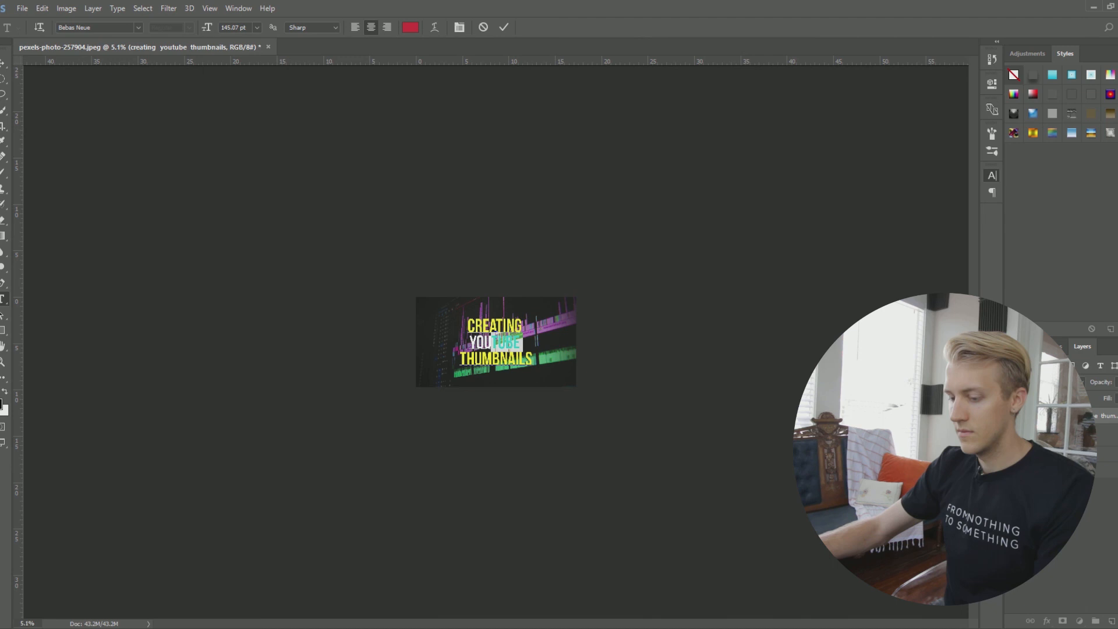
left_click_drag(491, 310, 540, 340)
left_click_drag(557, 427, 559, 424)
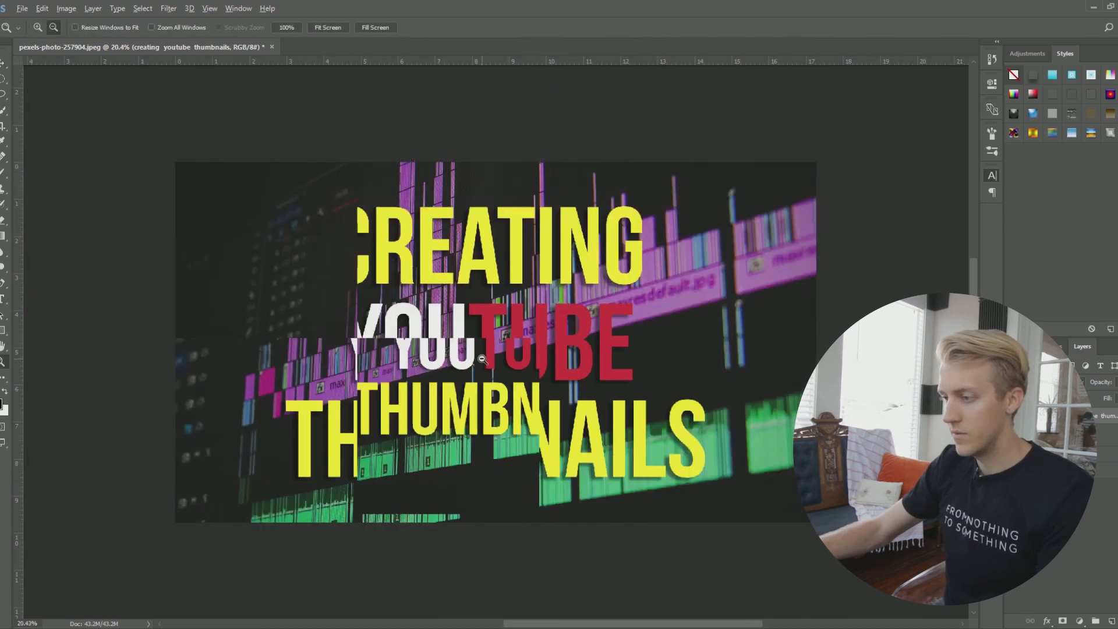
key("h")
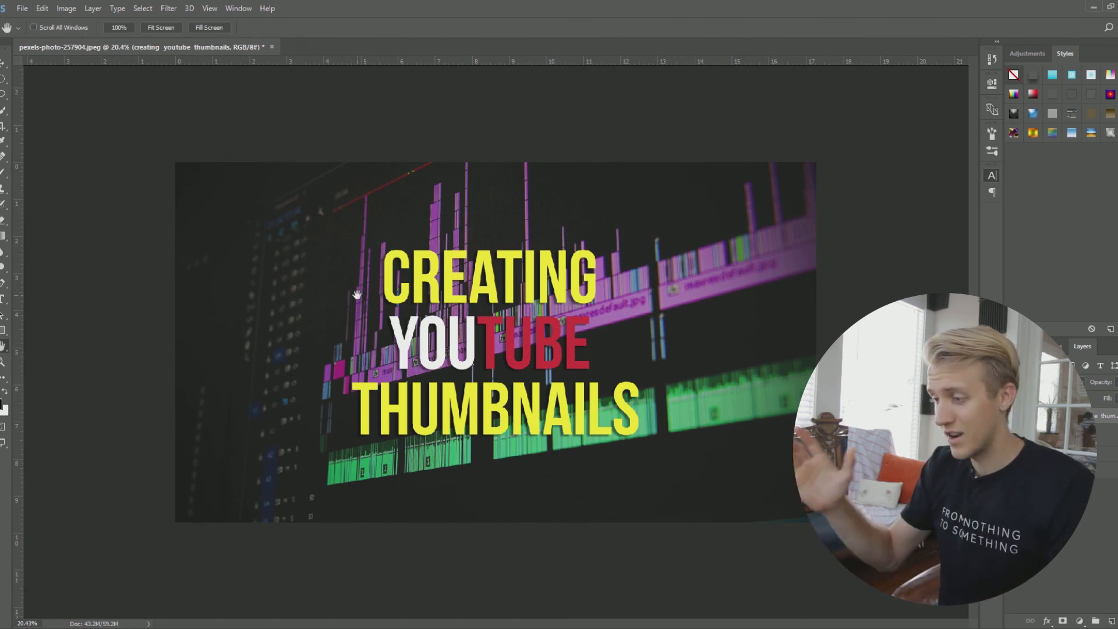
Recolor the title's lower two lines, "YOUTUBE" and "THUMBNAILS", entirely white.
key("z")
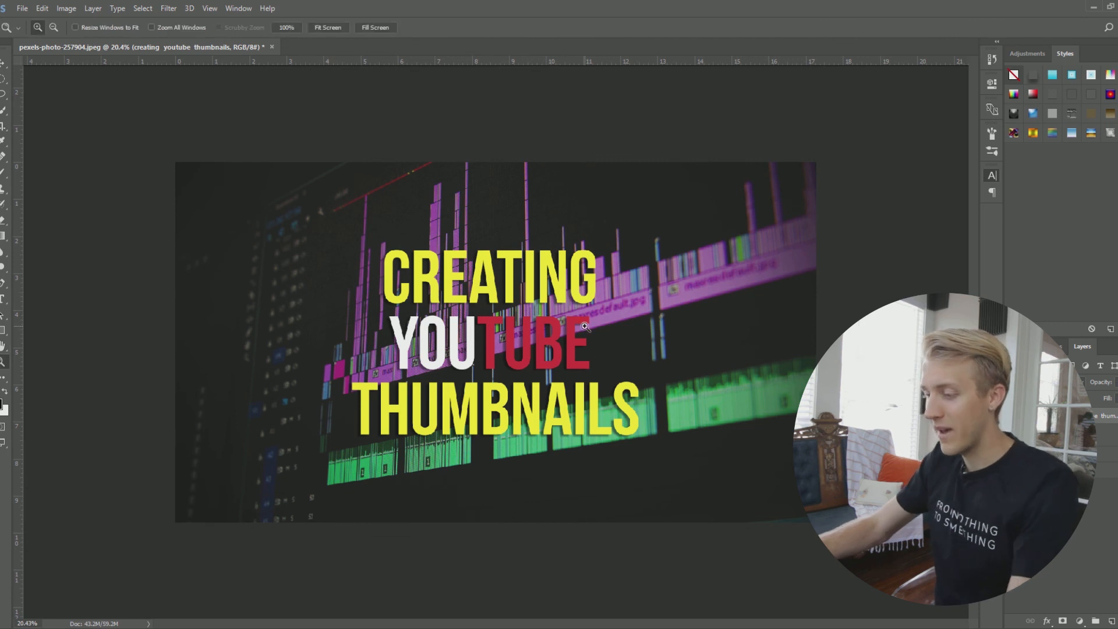
key("t")
left_click_drag(631, 397, 372, 318)
key("ctrl+h")
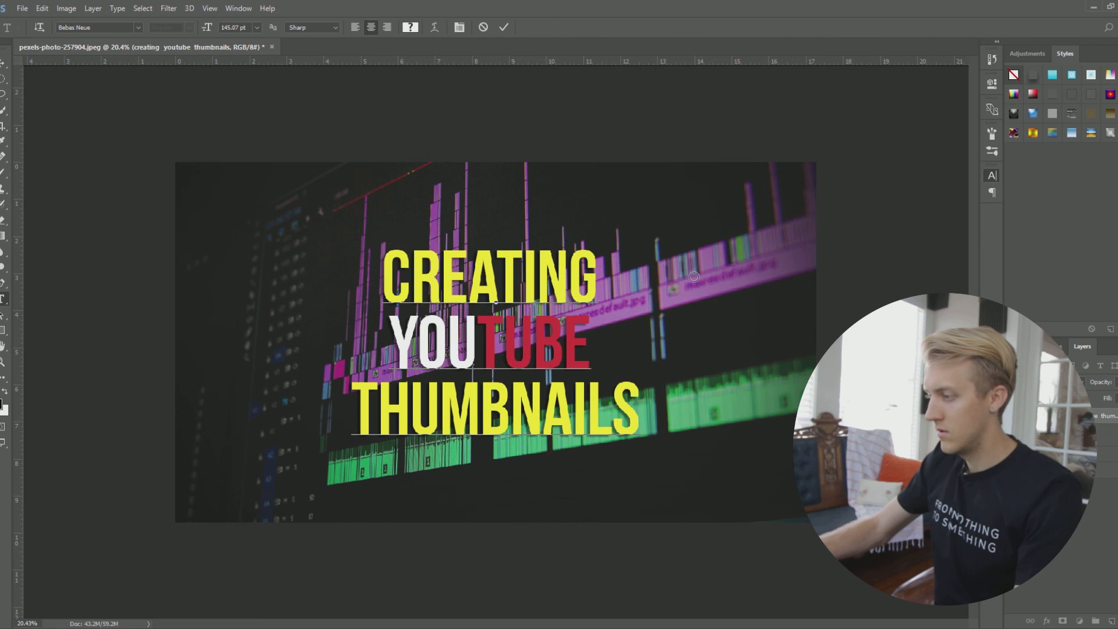
key("ctrl+BackSpace")
key("ctrl+h")
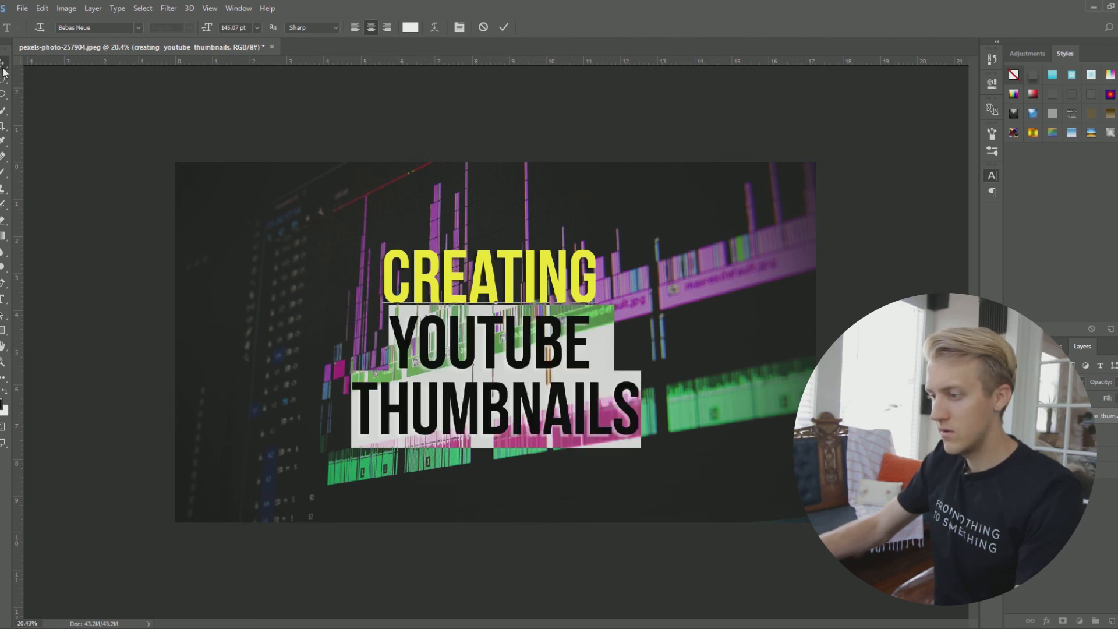
key("ctrl+Return")
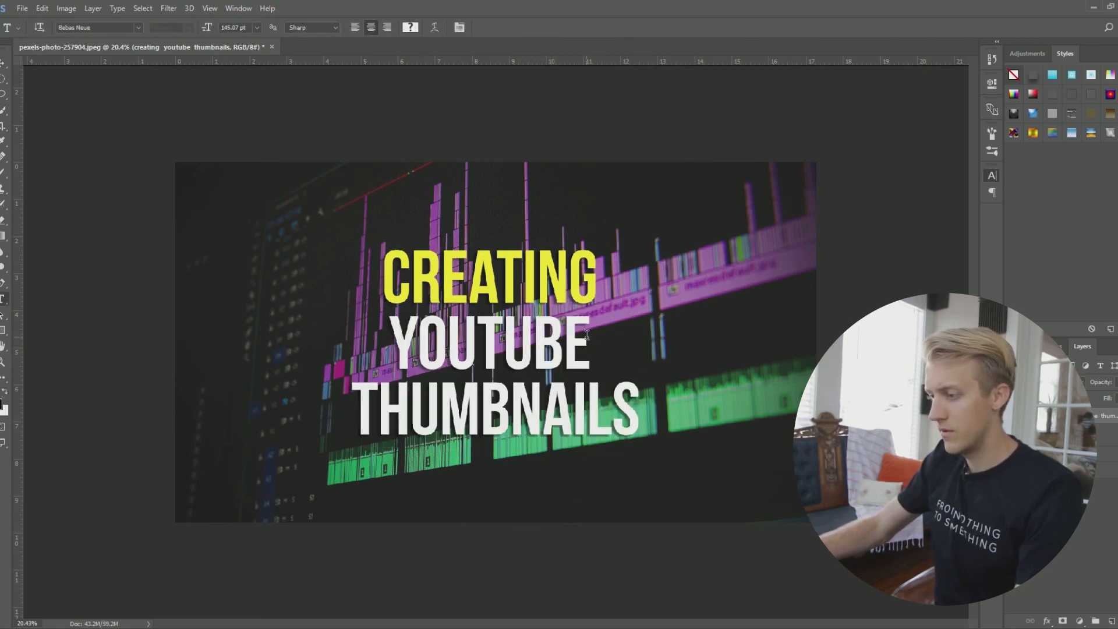
Remove the trailing space from the title's middle line and enlarge "YOUTUBE" to 344.07 pt.
left_click(586, 335)
key("Delete")
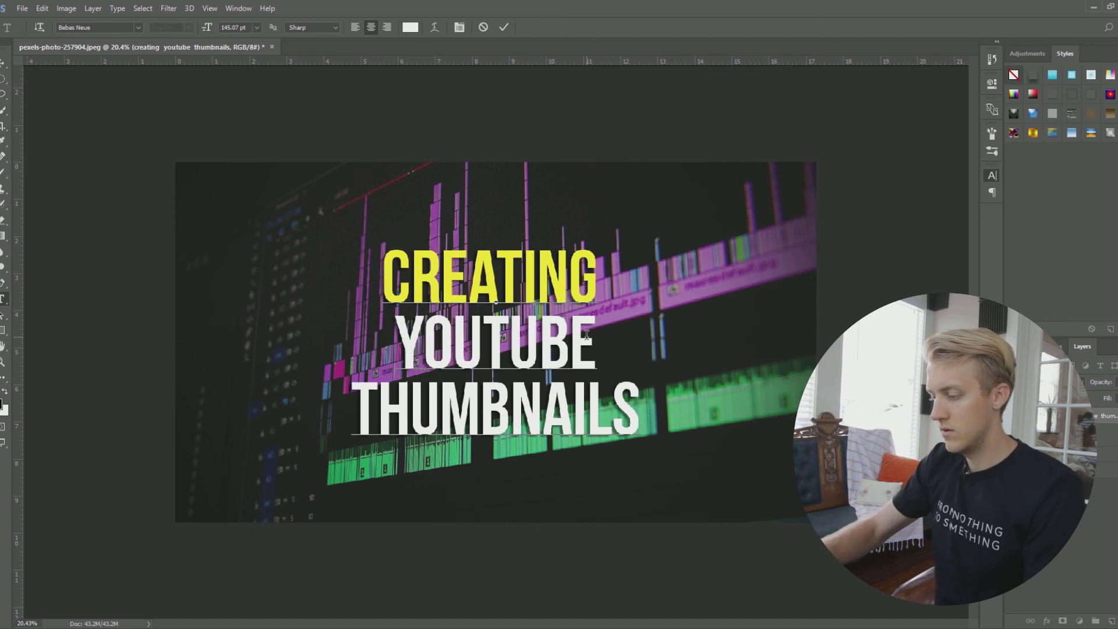
left_click_drag(587, 335, 384, 309)
left_click_drag(852, 208, 916, 212)
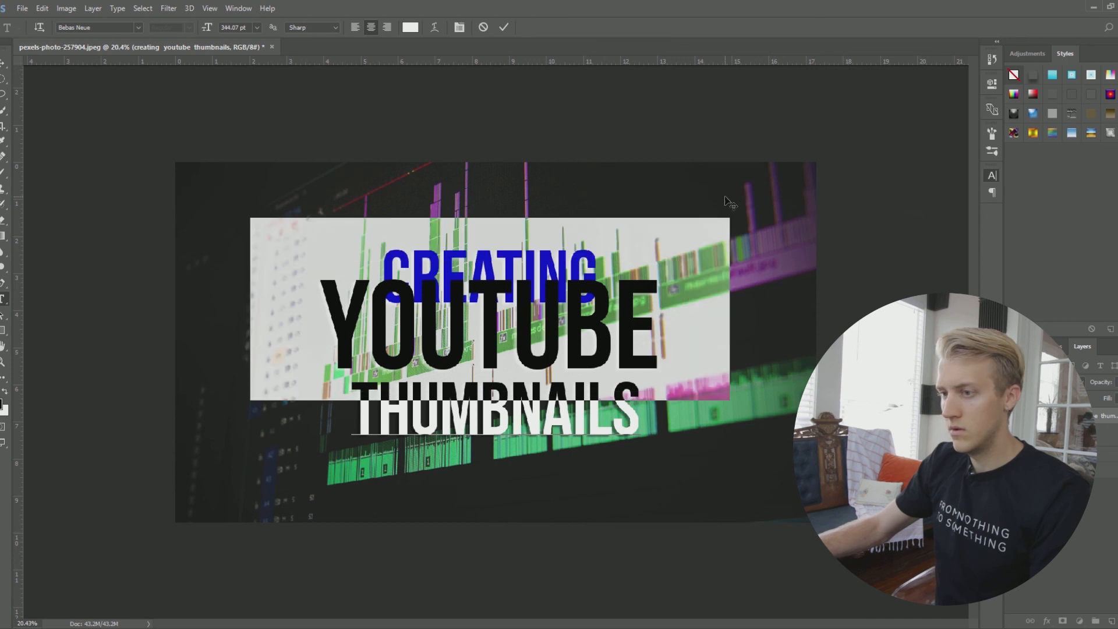
left_click(3, 64)
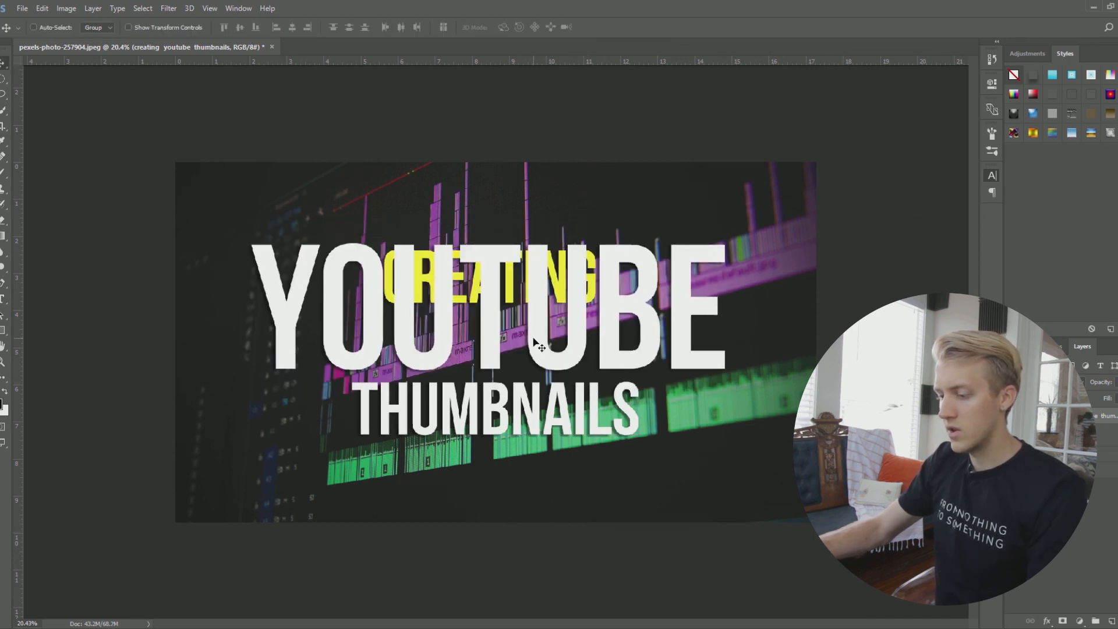
Cut "YOUTUBE" out of the title into its own text layer and center it horizontally on the photo.
key("t")
left_click_drag(723, 319, 118, 305)
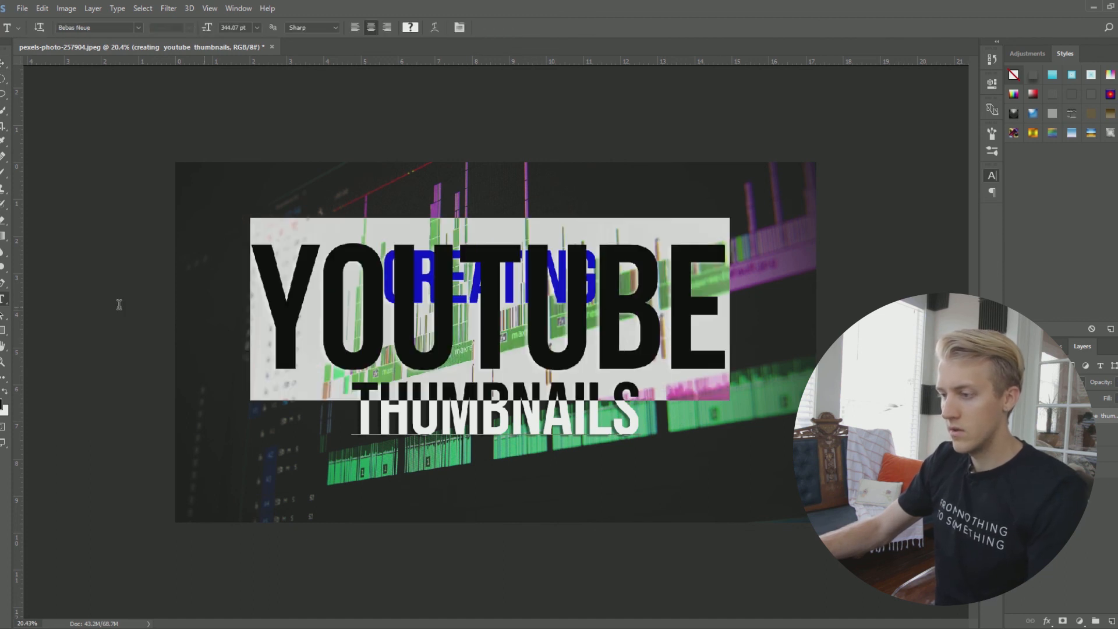
key("ctrl+x")
left_click(3, 64)
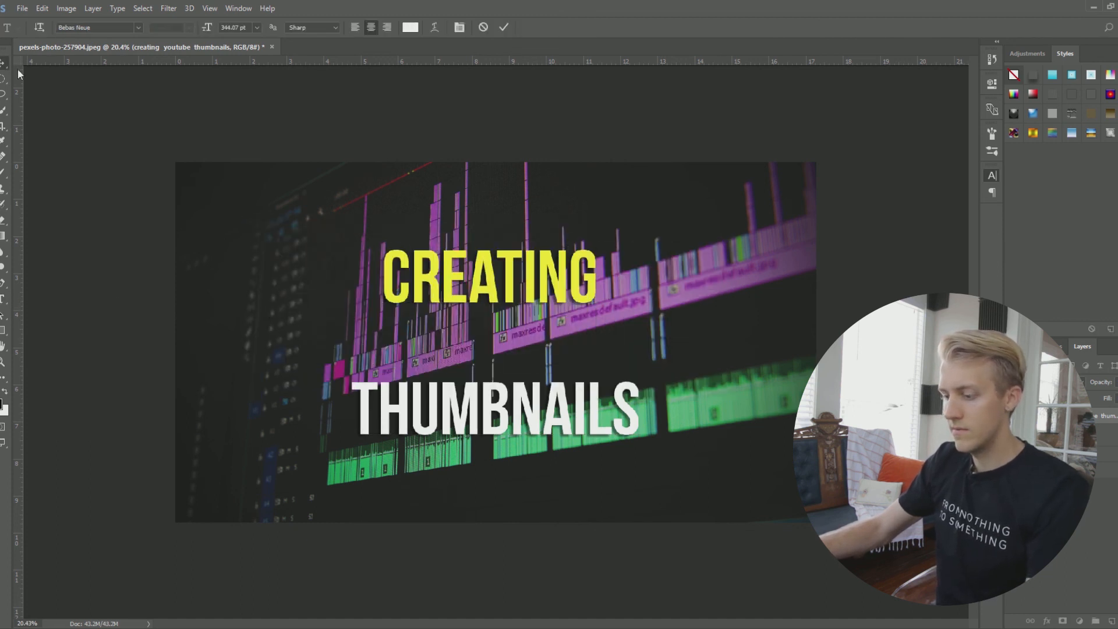
key("t")
left_click(334, 344)
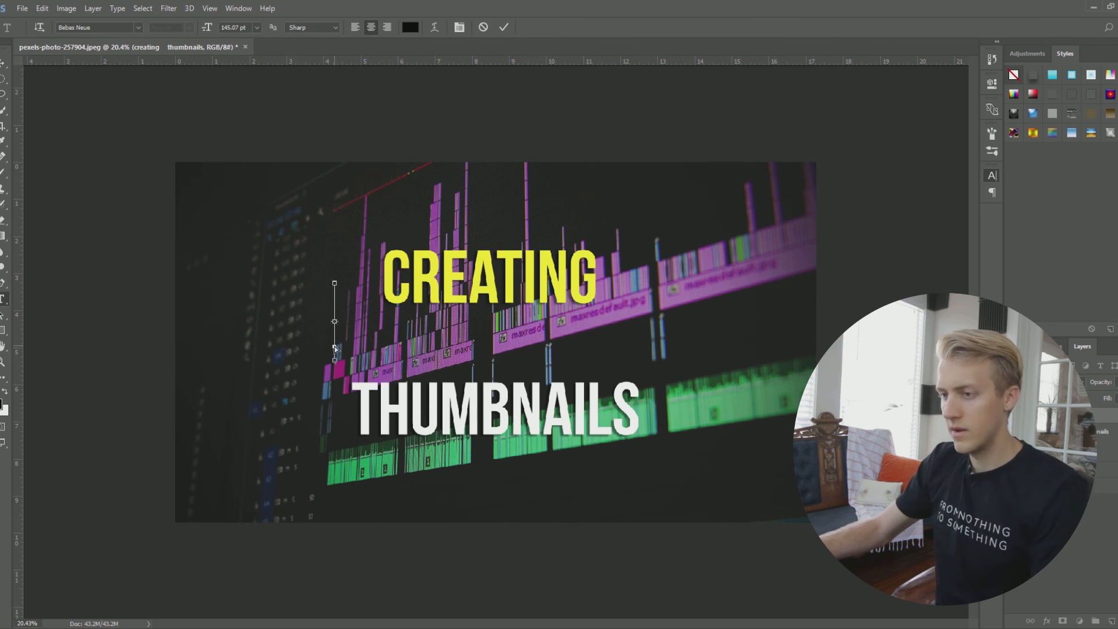
key("ctrl+v")
key("ctrl+Return")
left_click_drag(351, 300, 483, 345)
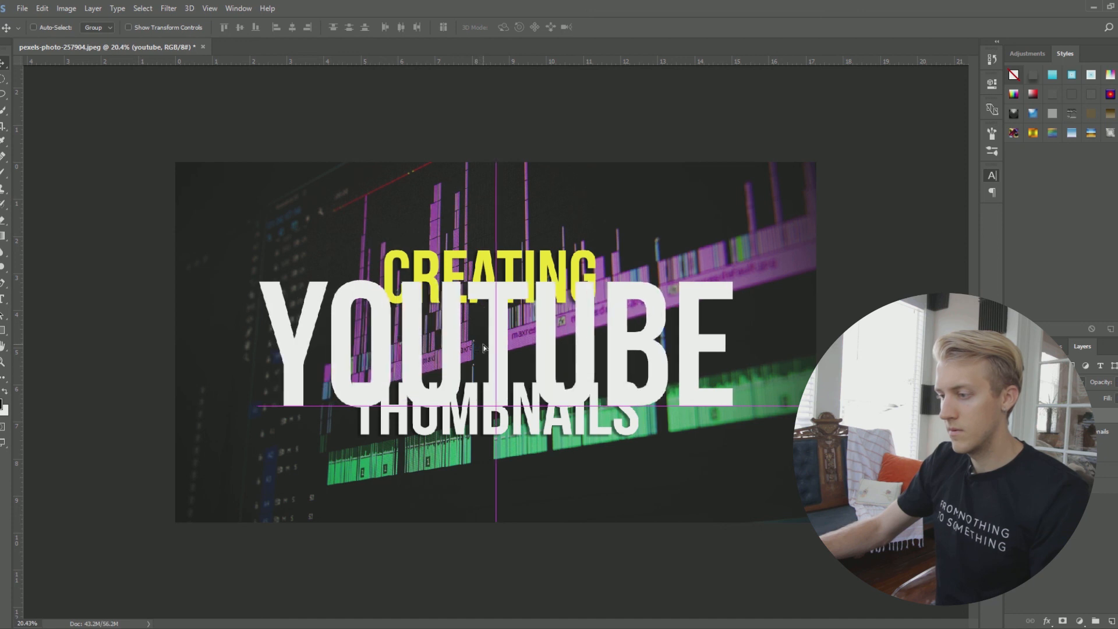
Try red on the separate "YOUTUBE" text, and recolor it bright yellow instead.
key("t")
left_click(670, 350)
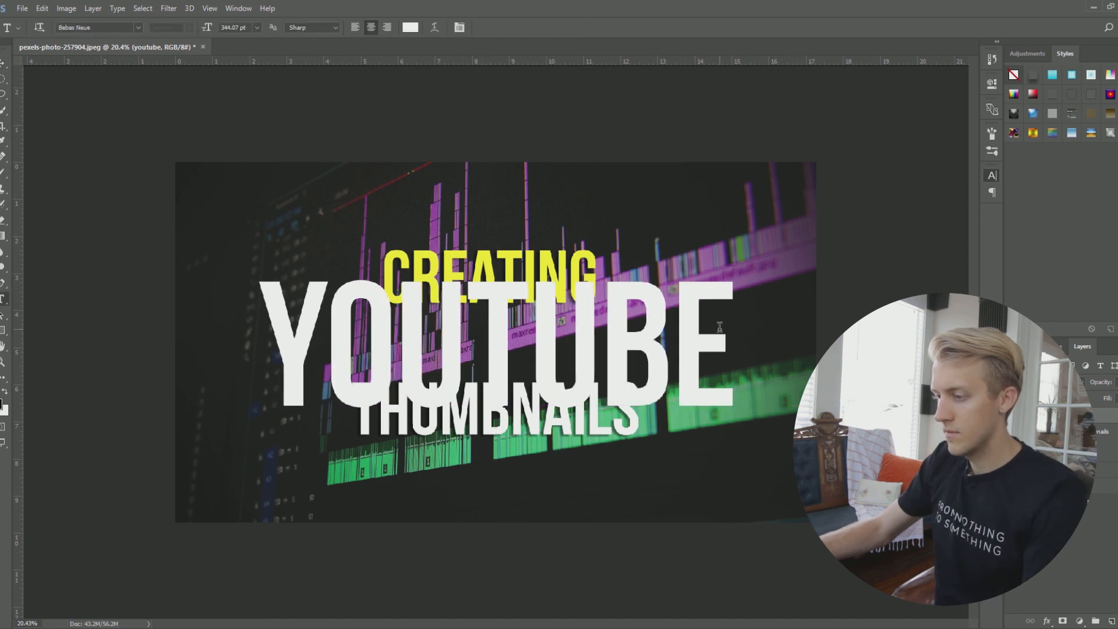
key("ctrl+a")
left_click(952, 255)
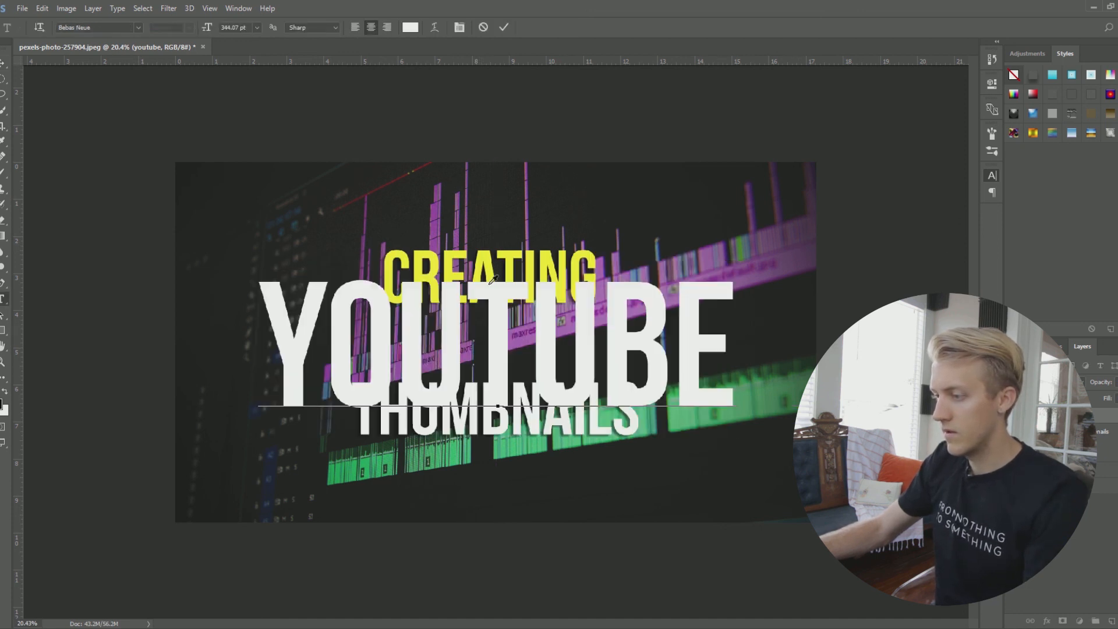
left_click(534, 259)
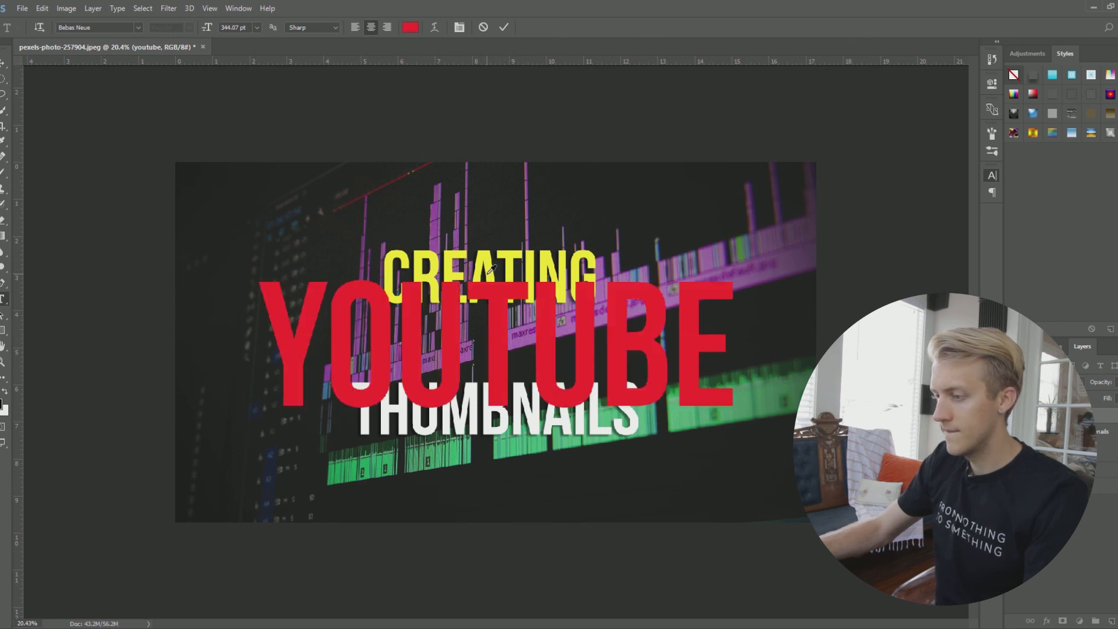
left_click(512, 258)
key("ctrl+a")
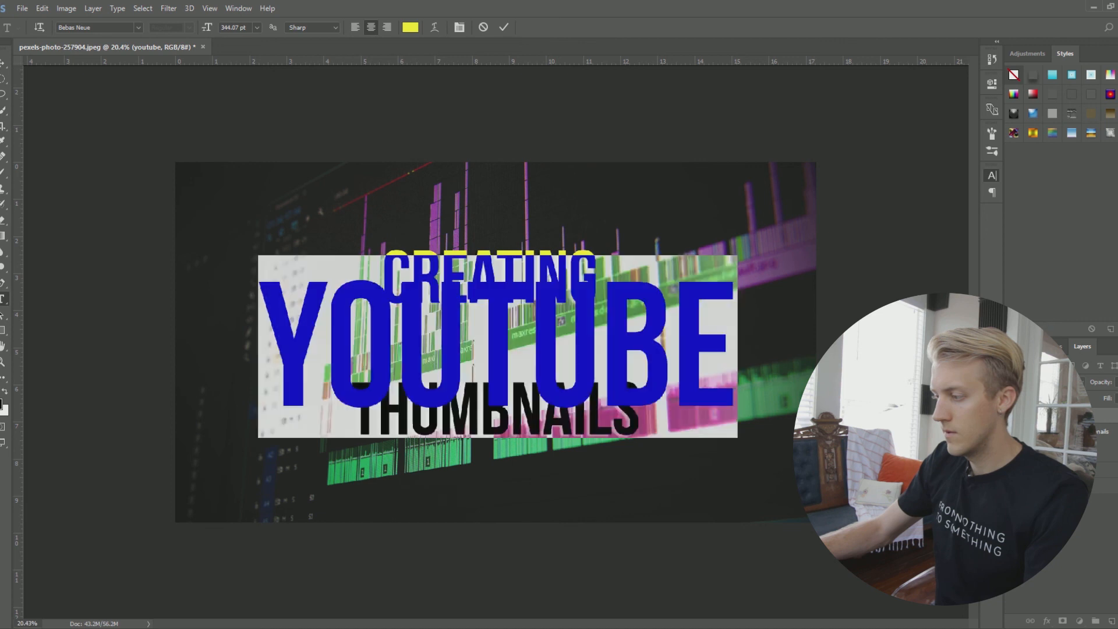
Hide the yellow "YOUTUBE" text layer to get at the title lines behind it.
left_click(1074, 431)
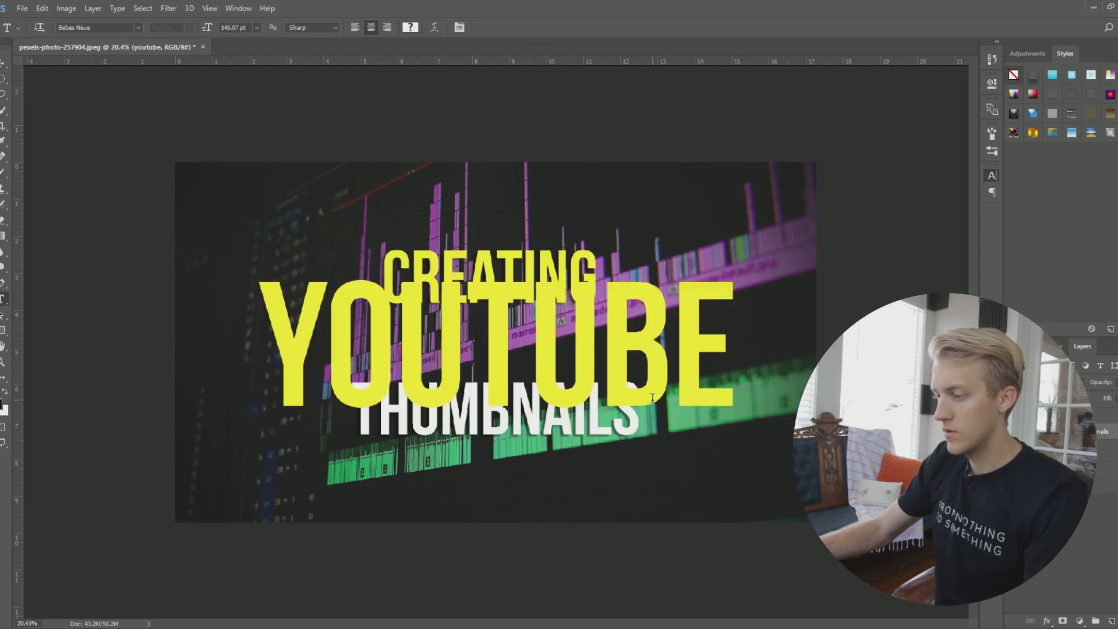
left_click_drag(660, 404, 248, 357)
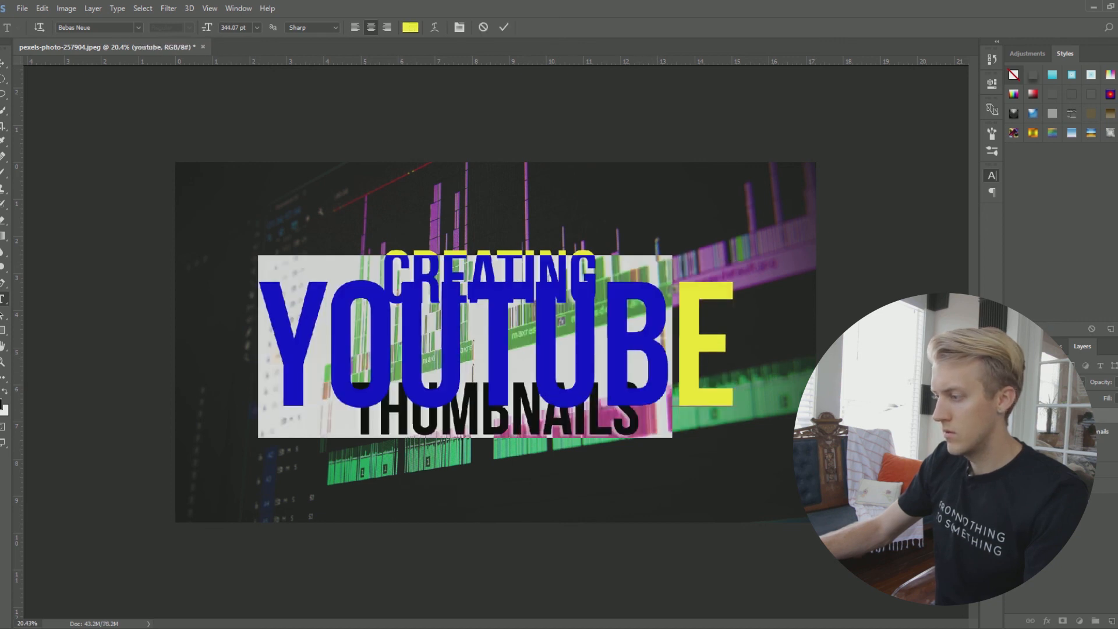
left_click(3, 63)
left_click(1012, 415)
key("t")
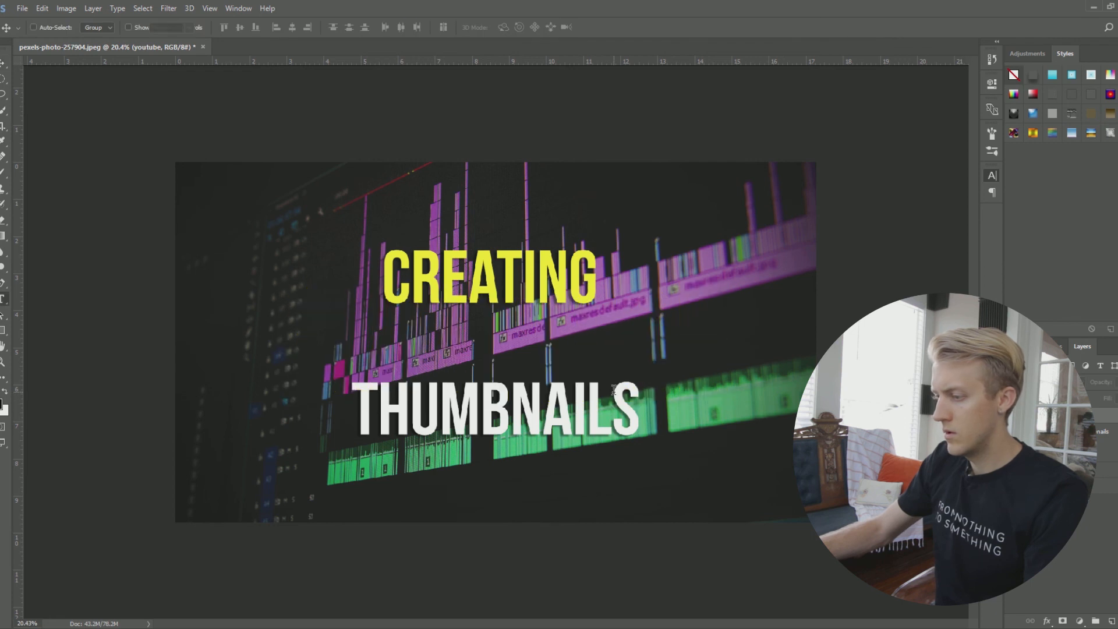
left_click_drag(639, 392, 469, 383)
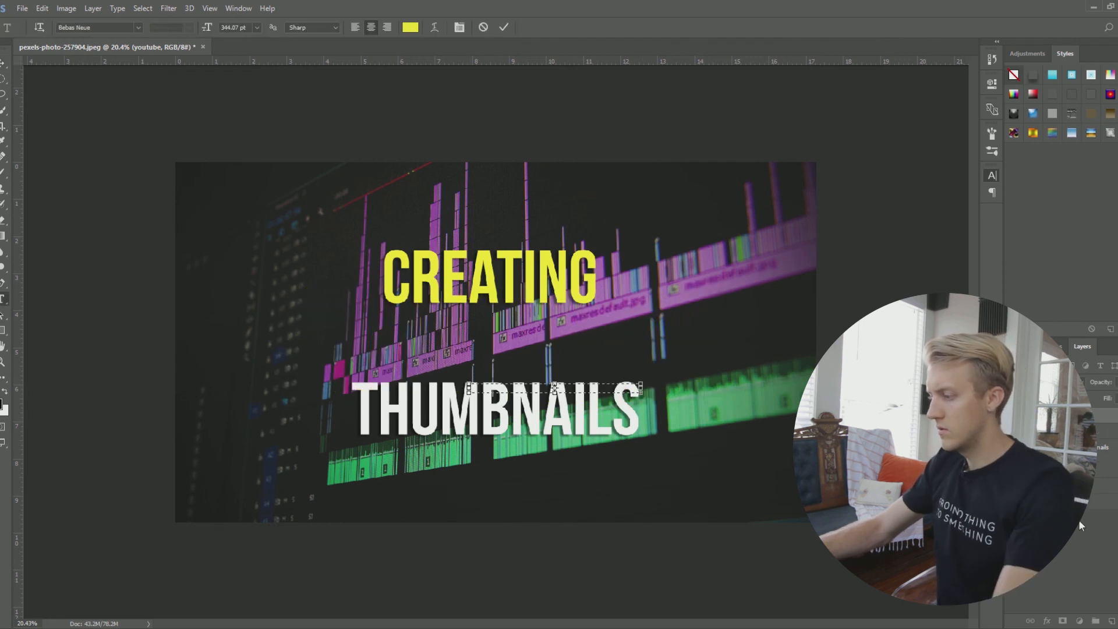
key("Escape")
left_click(1062, 416)
key("Delete")
Recolor the remaining title lines, "CREATING" and "THUMBNAILS", white.
left_click_drag(664, 402, 334, 247)
left_click(953, 252)
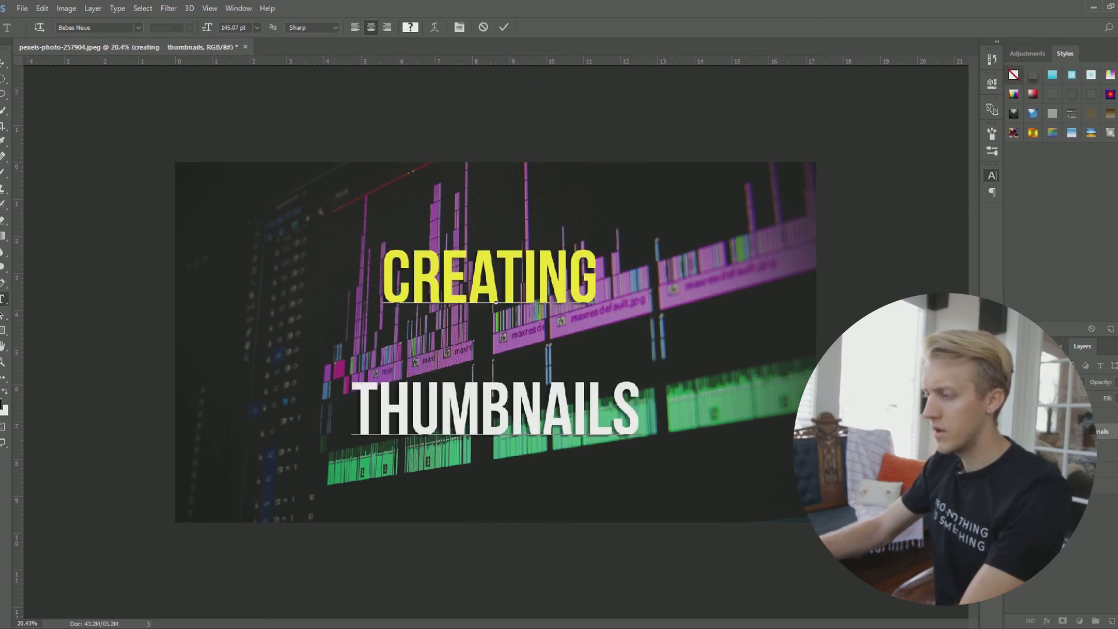
left_click(408, 233)
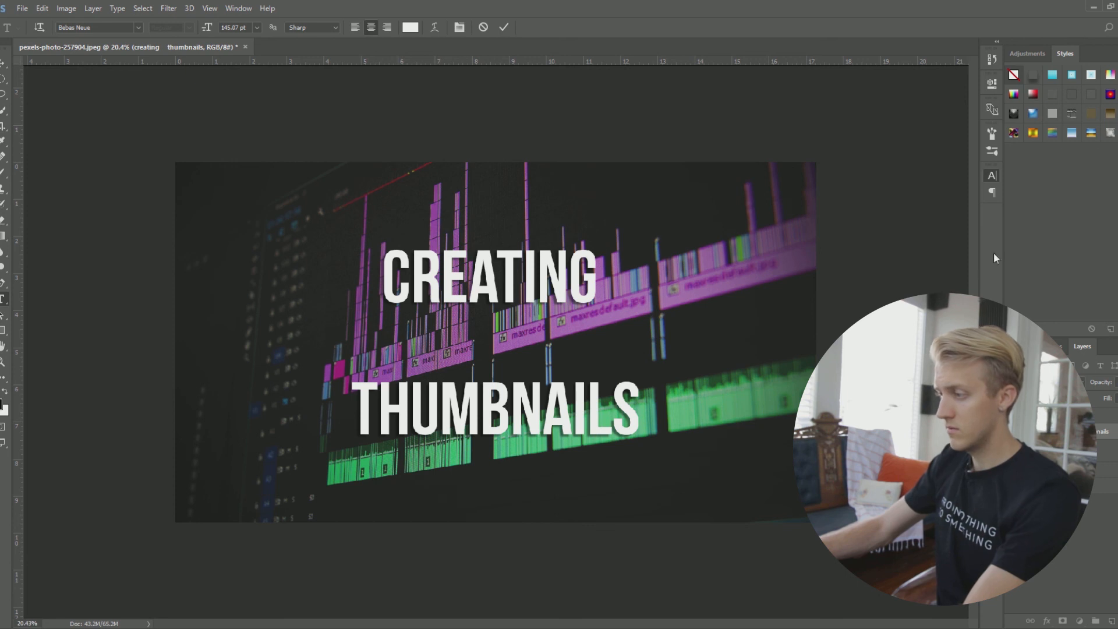
Increase the line spacing between "CREATING" and "THUMBNAILS", show the "YOUTUBE" layer again and place "CREATING" just above it.
key("ctrl+a")
left_click_drag(964, 255, 1025, 209)
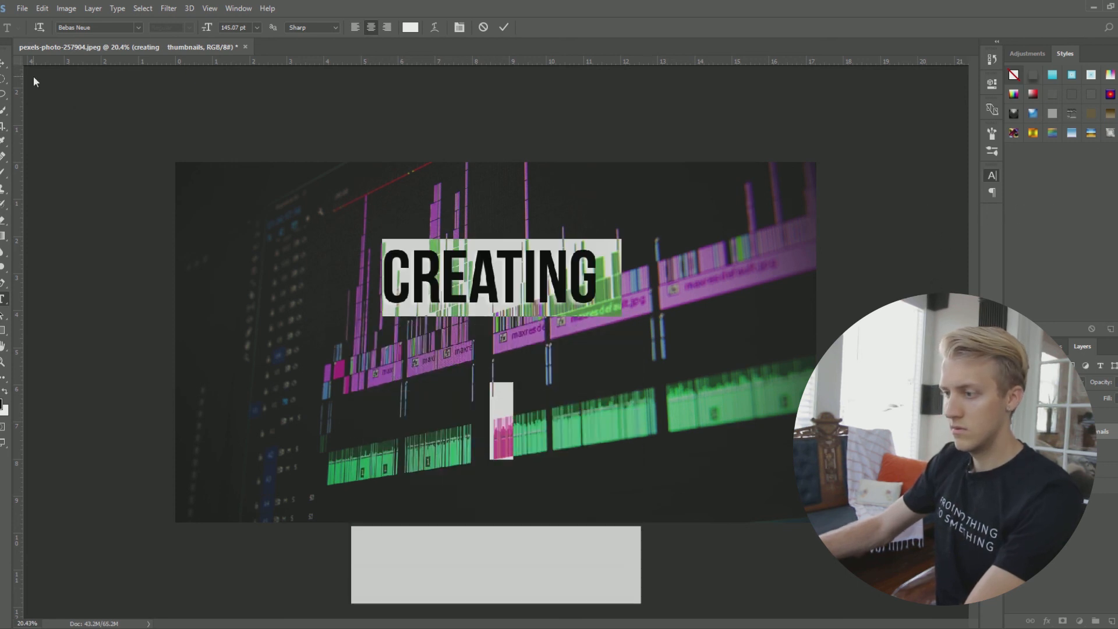
left_click(3, 61)
left_click_drag(500, 288, 501, 231)
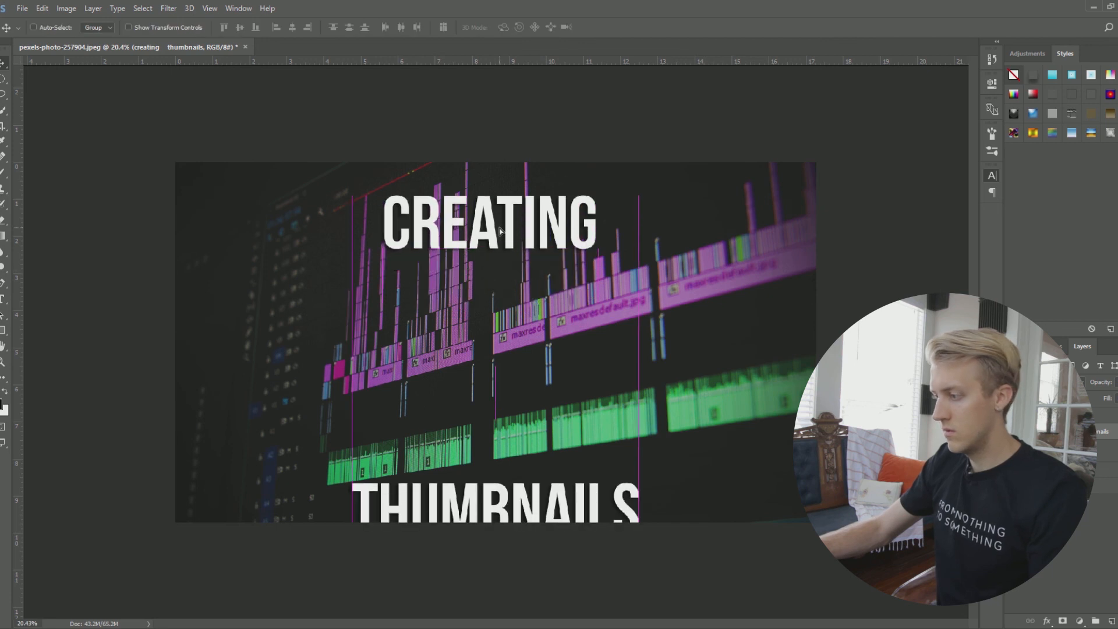
left_click(1012, 416)
left_click_drag(550, 237, 550, 249)
Cut "THUMBNAILS" out of the title into its own text layer and place it centered below "YOUTUBE".
key("t")
left_click_drag(355, 512, 640, 517)
key("ctrl+x")
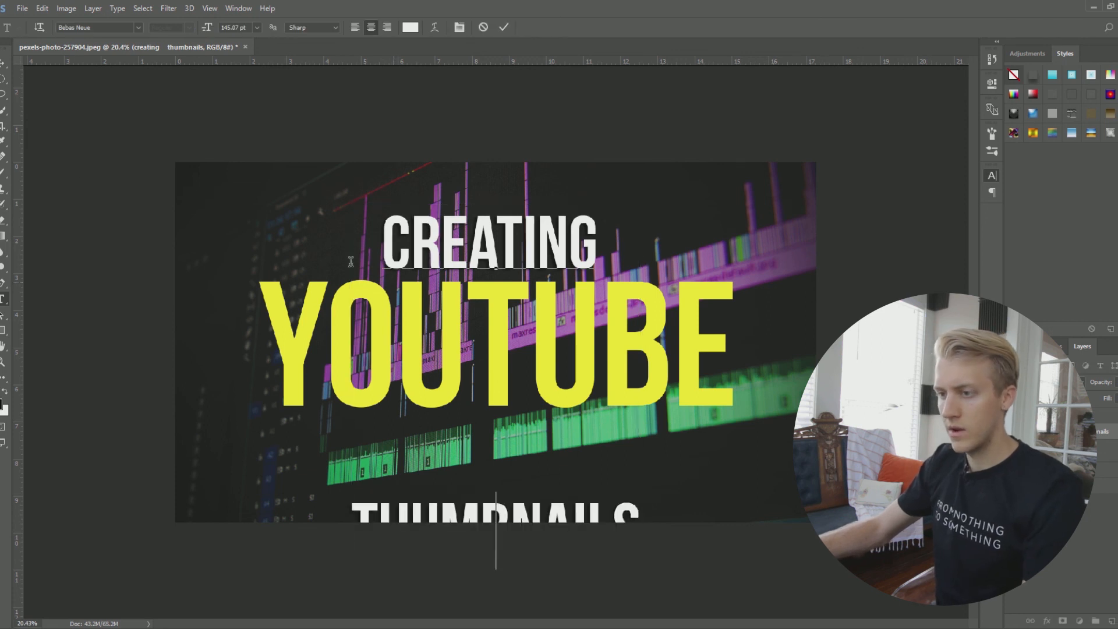
key("ctrl+Return")
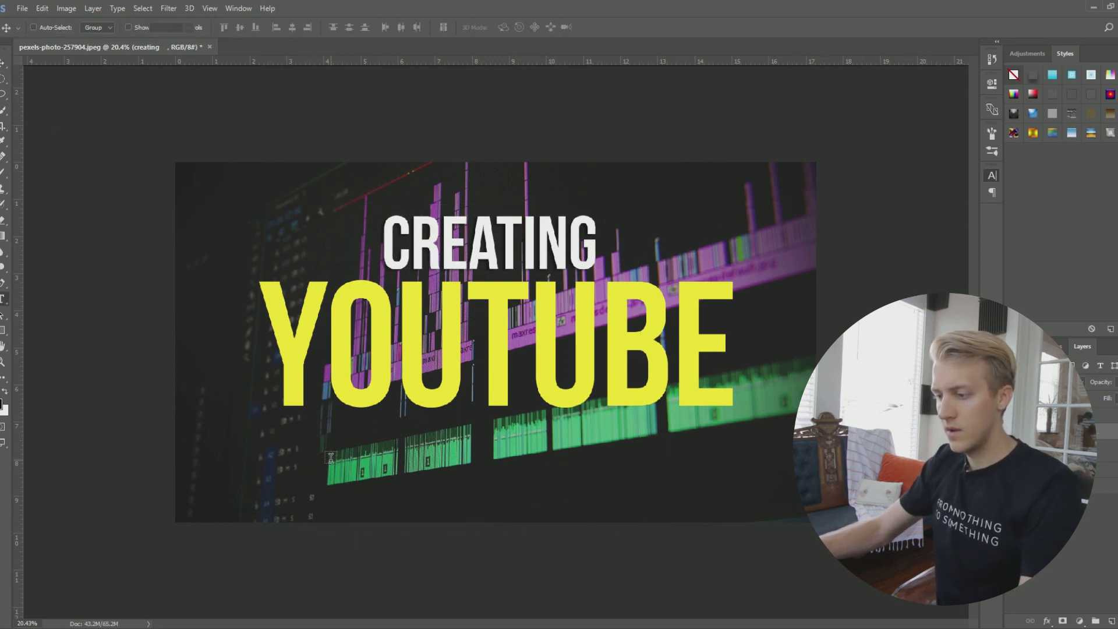
left_click(322, 473)
key("ctrl+v")
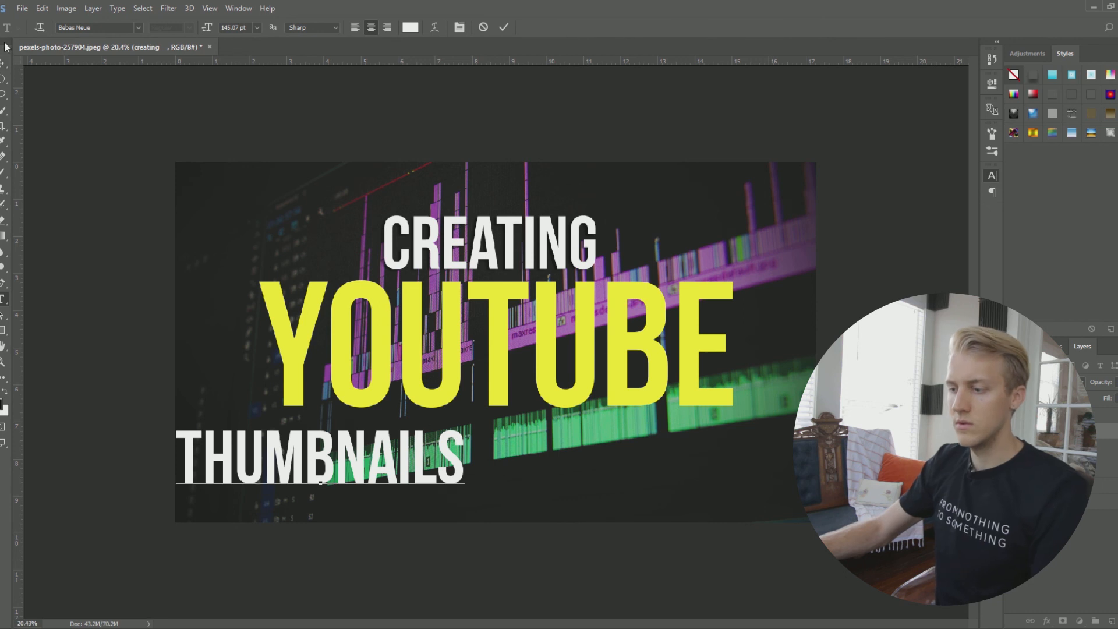
key("ctrl+Return")
left_click_drag(348, 460, 521, 460)
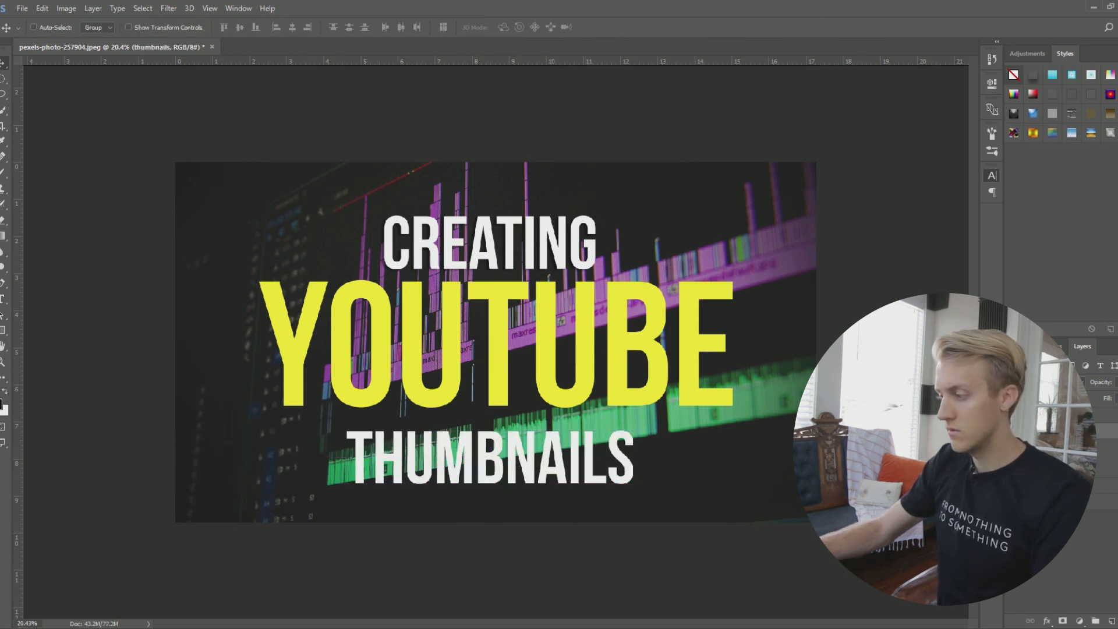
Distribute the three title text layers by their horizontal centers and deselect them.
left_click(1054, 415)
left_click(1054, 447, "shift")
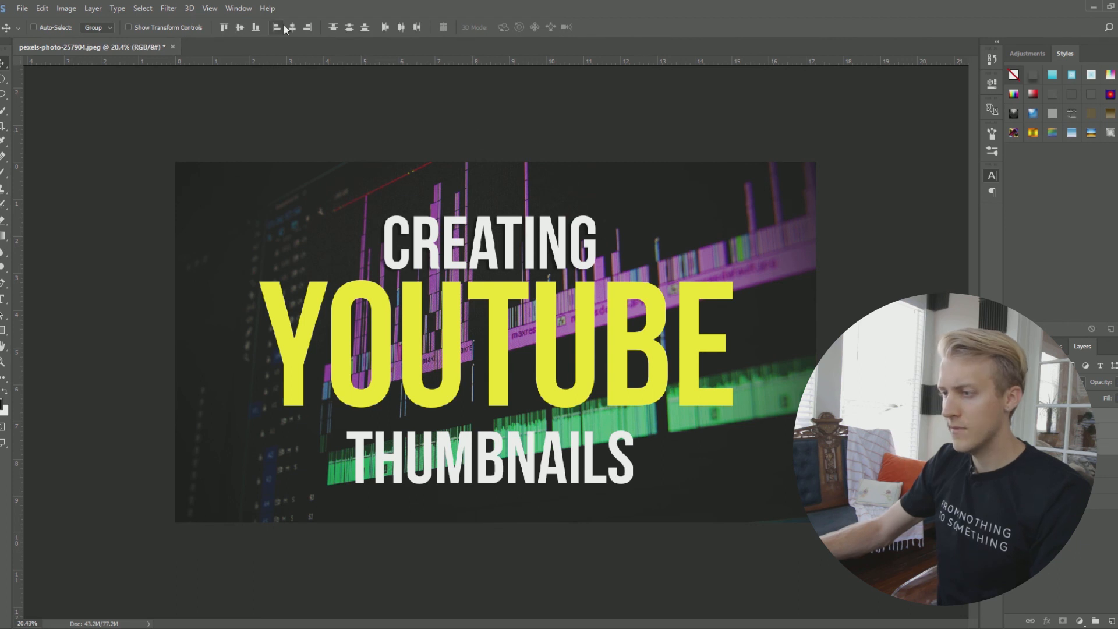
left_click(402, 29)
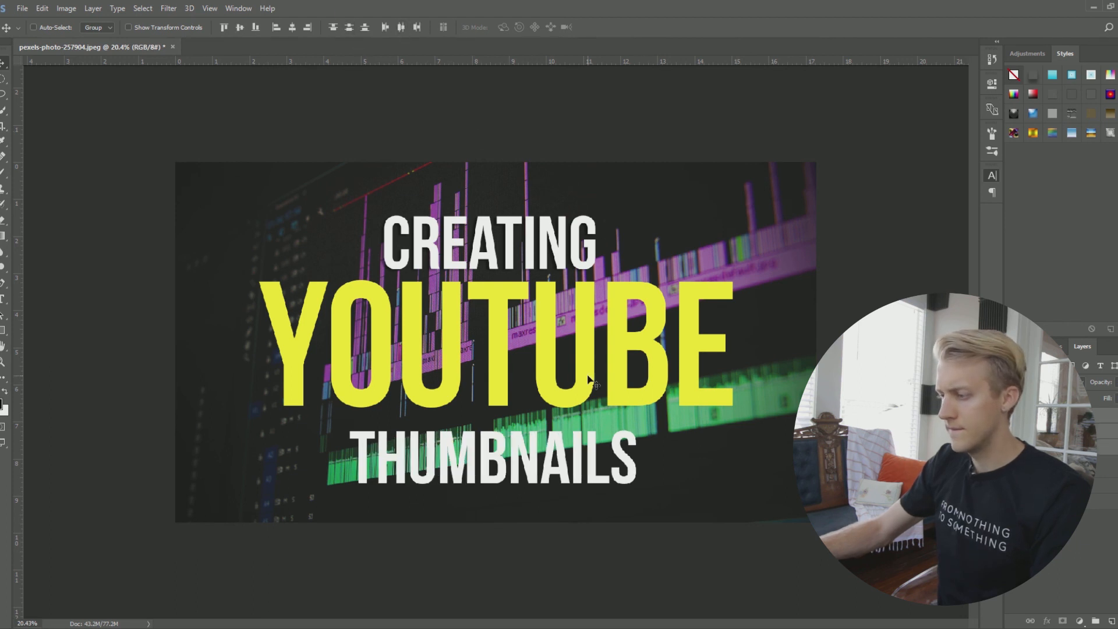
left_click(1074, 543)
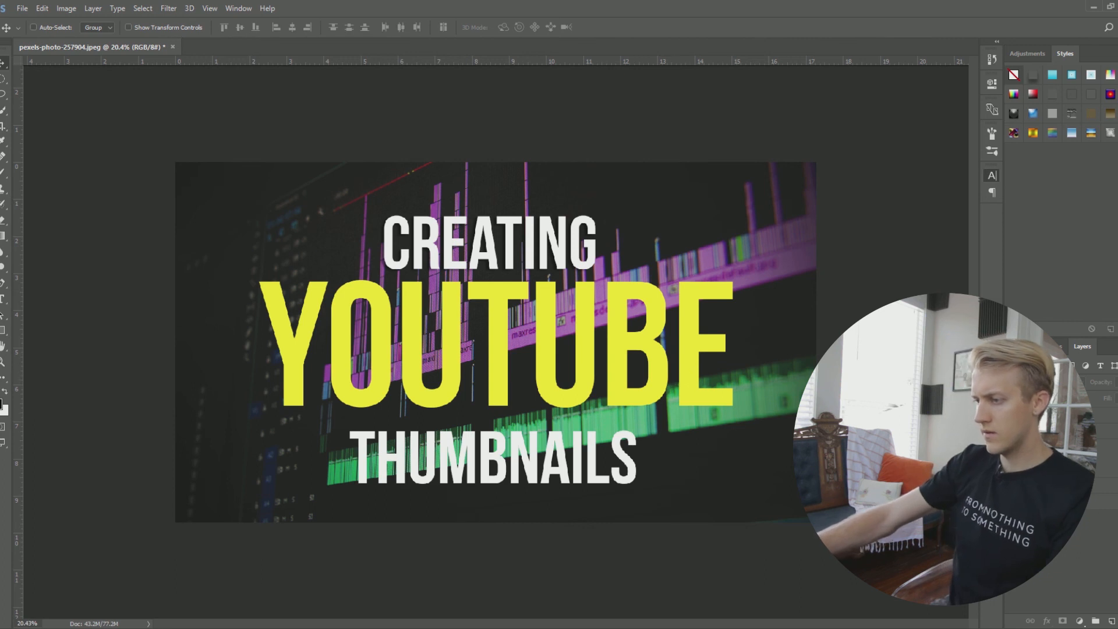
Shrink the view of the thumbnail to check the title's legibility at a small size.
key("z")
mouse_move(639, 354)
left_mouse_down()
mouse_move(587, 353)
mouse_move(621, 359)
left_mouse_up()
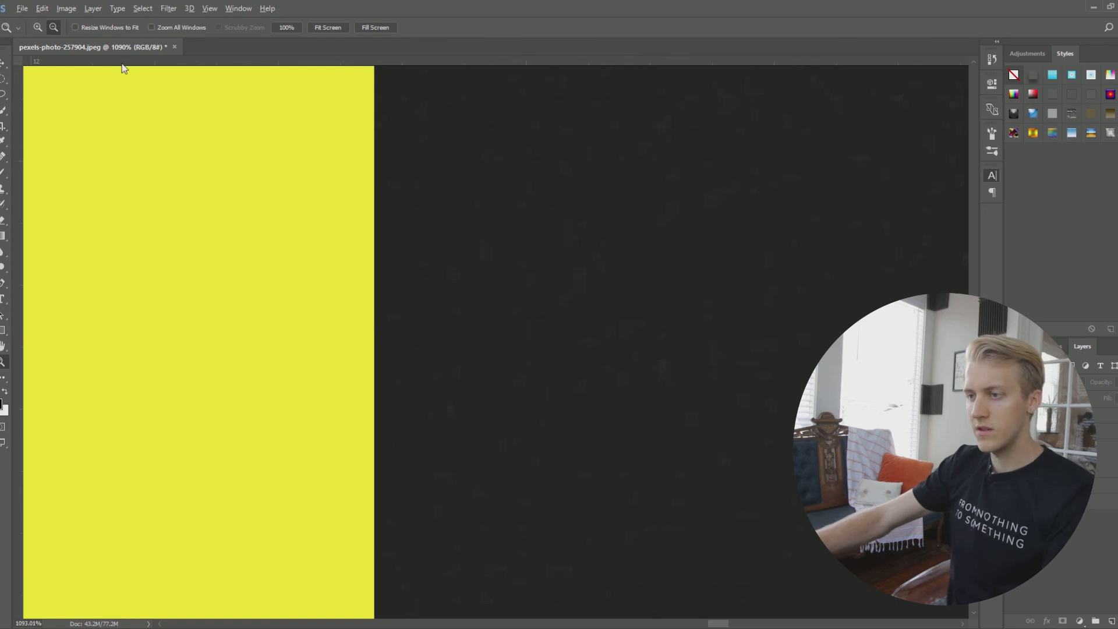
left_click(229, 373, "alt")
left_click(268, 374)
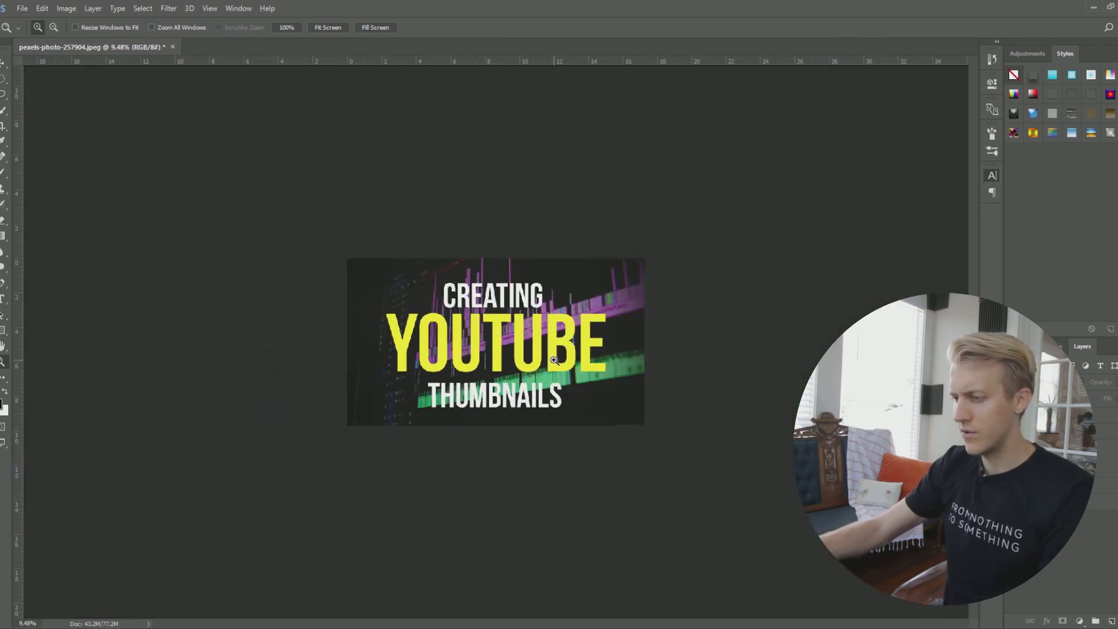
key("v")
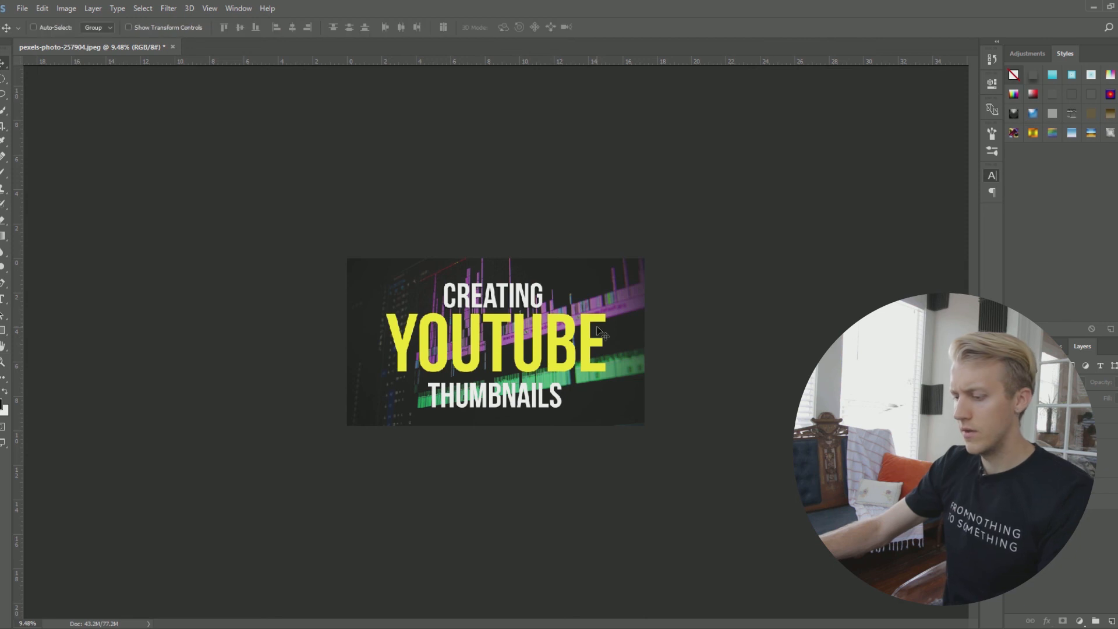
Move "THUMBNAILS" up closer to "YOUTUBE" and center it beneath that word.
key("t")
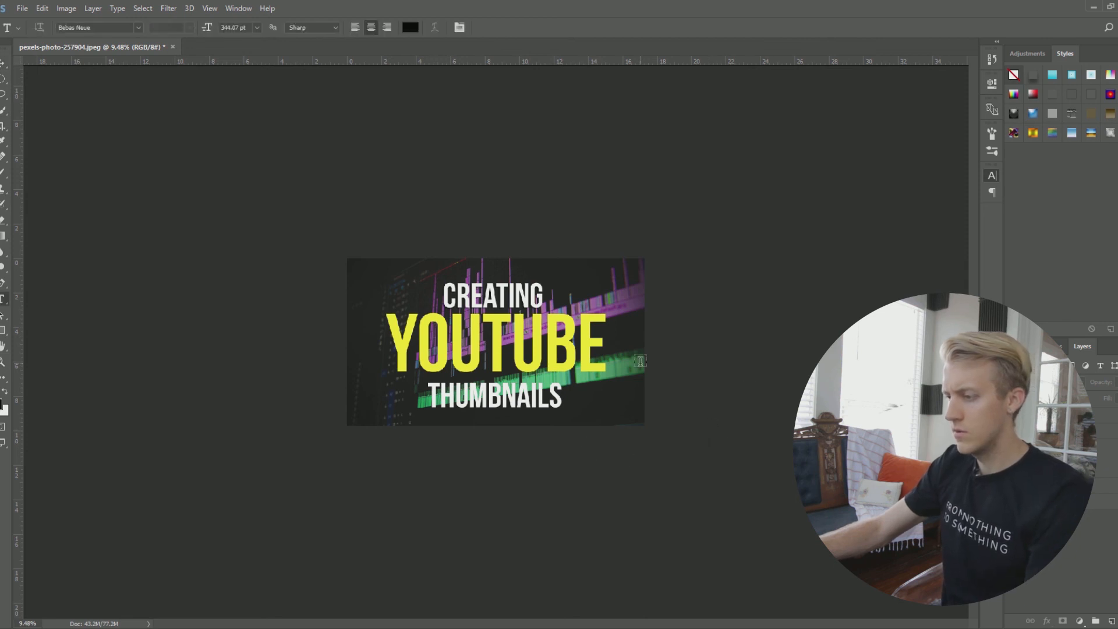
left_click(1078, 431)
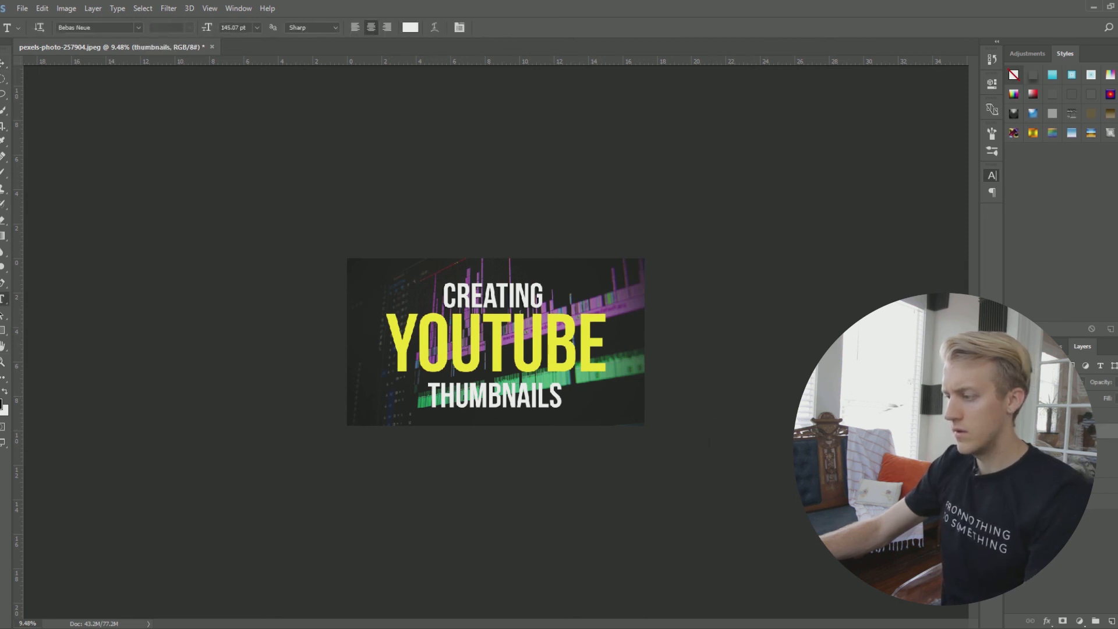
left_click(1077, 447)
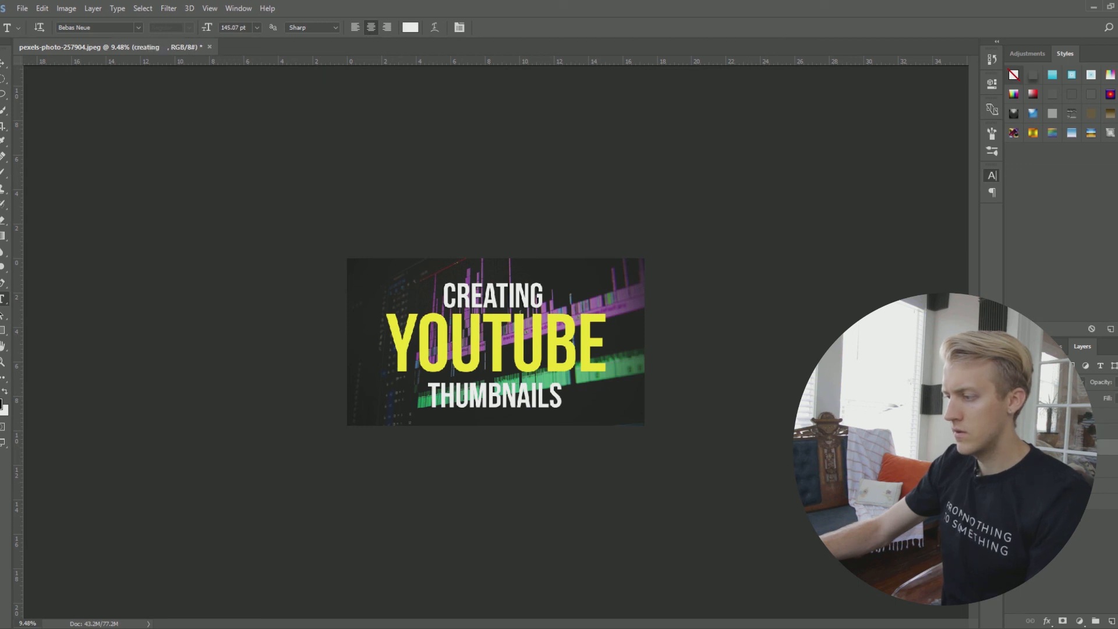
left_click(1077, 416)
left_click(1078, 431, "shift")
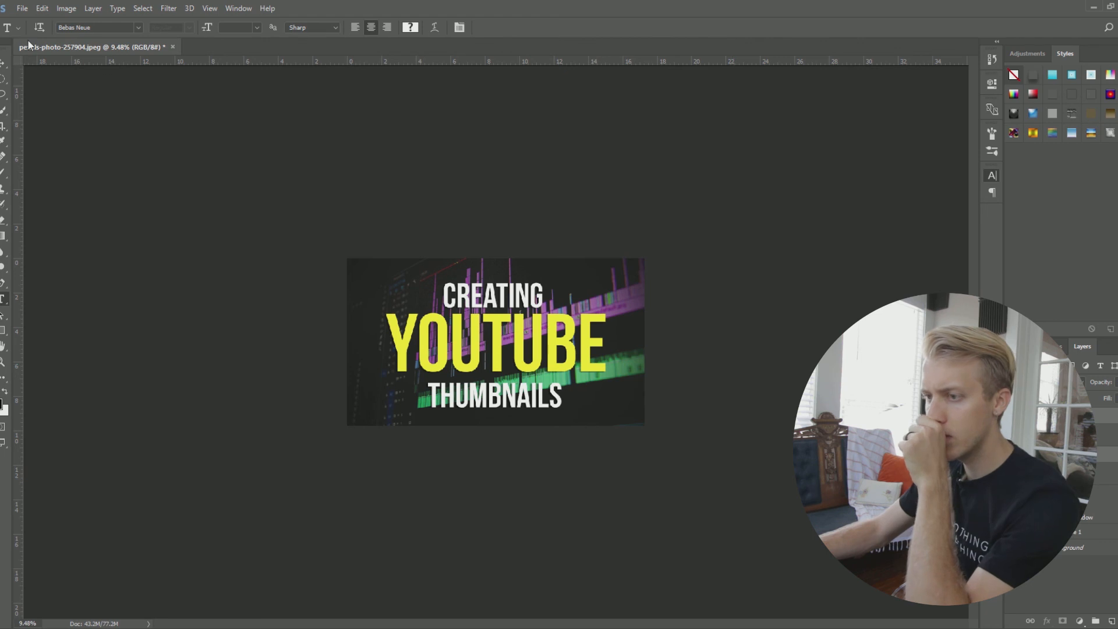
key("v")
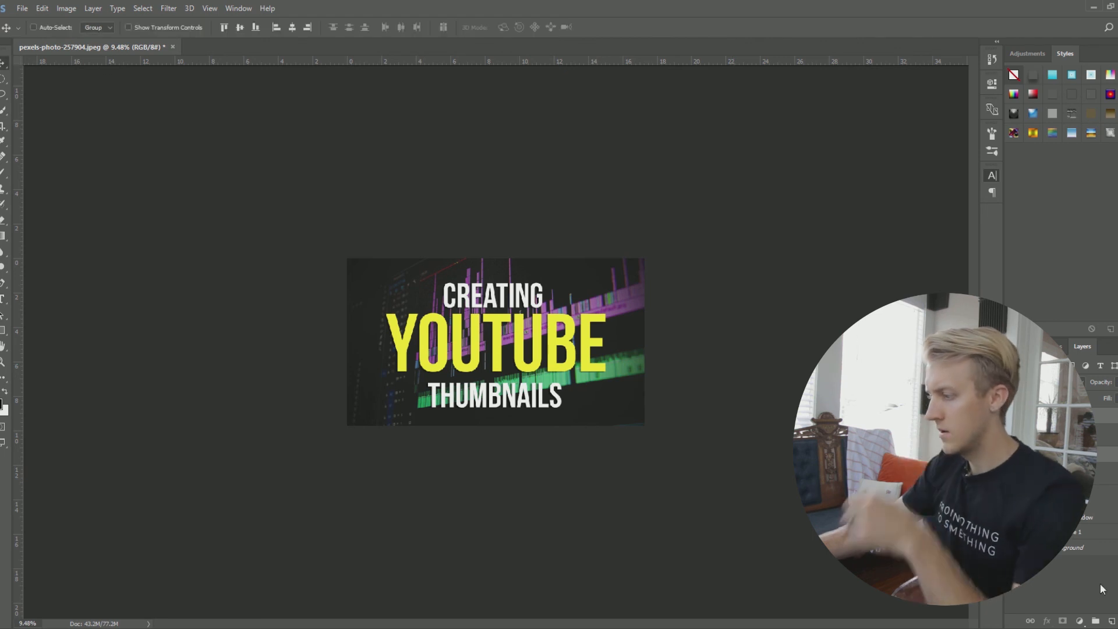
left_click(1078, 454)
mouse_move(524, 404)
left_mouse_down()
mouse_move(527, 389)
mouse_move(511, 390)
left_mouse_up()
key("z")
left_click_drag(348, 260, 513, 422)
key("ctrl+0")
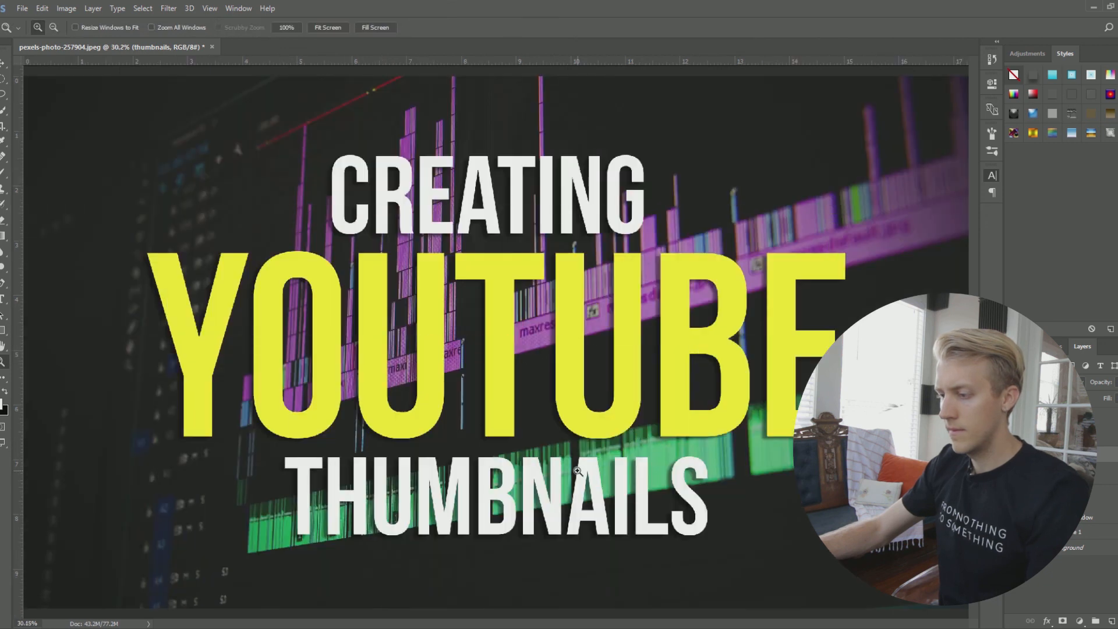
Move "THUMBNAILS" slightly up and "CREATING" slightly down so both words sit closer to "YOUTUBE".
key("v")
left_click_drag(528, 503, 529, 496)
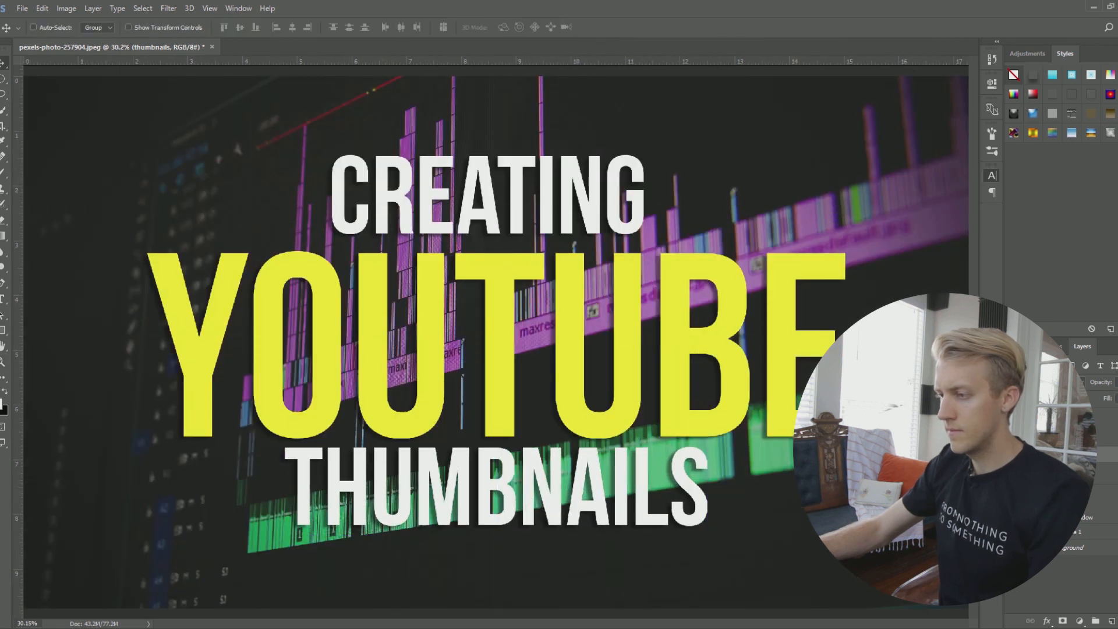
left_click(1064, 416)
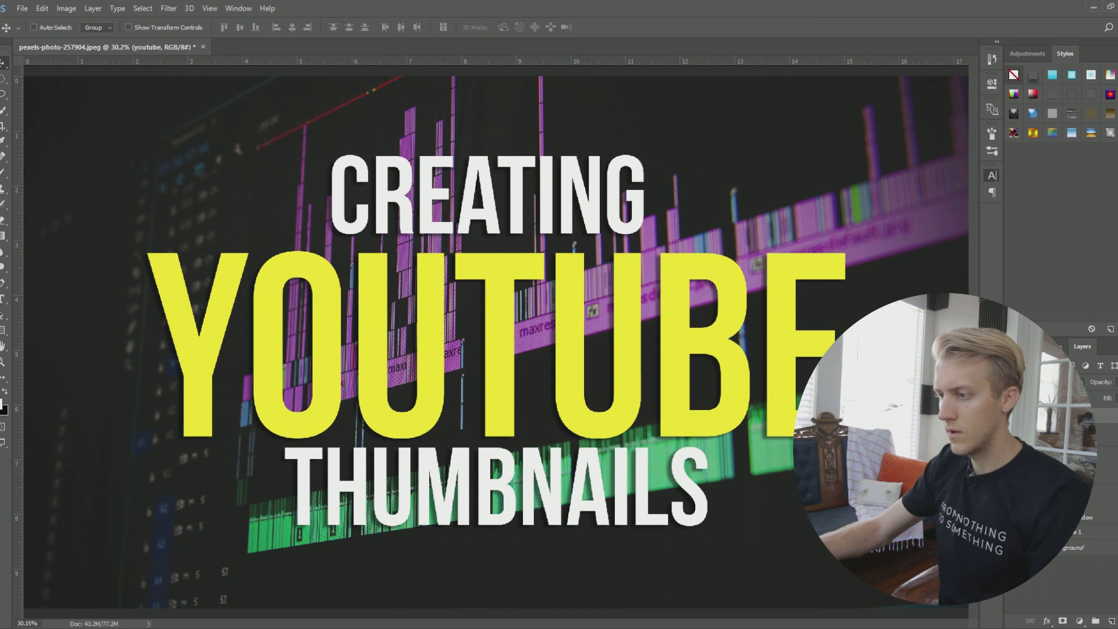
left_click(1065, 494)
left_click_drag(506, 186, 506, 192)
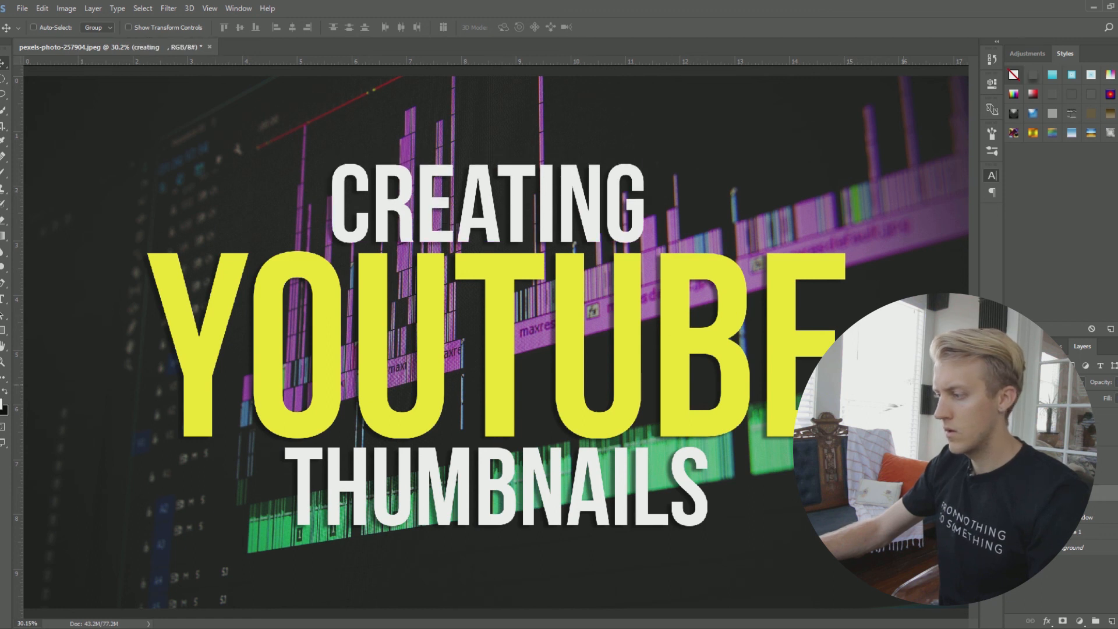
left_click(1064, 455, "ctrl")
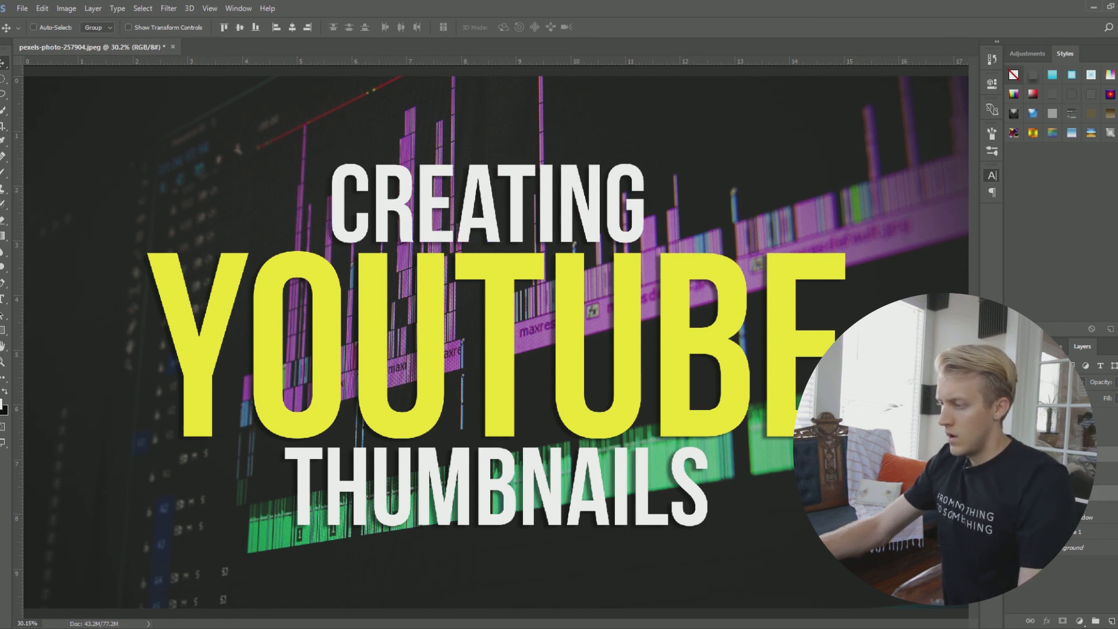
Recolor the "YOUTUBE" text layer from yellow to red.
left_click(1064, 415)
left_click(955, 249)
key("alt+BackSpace")
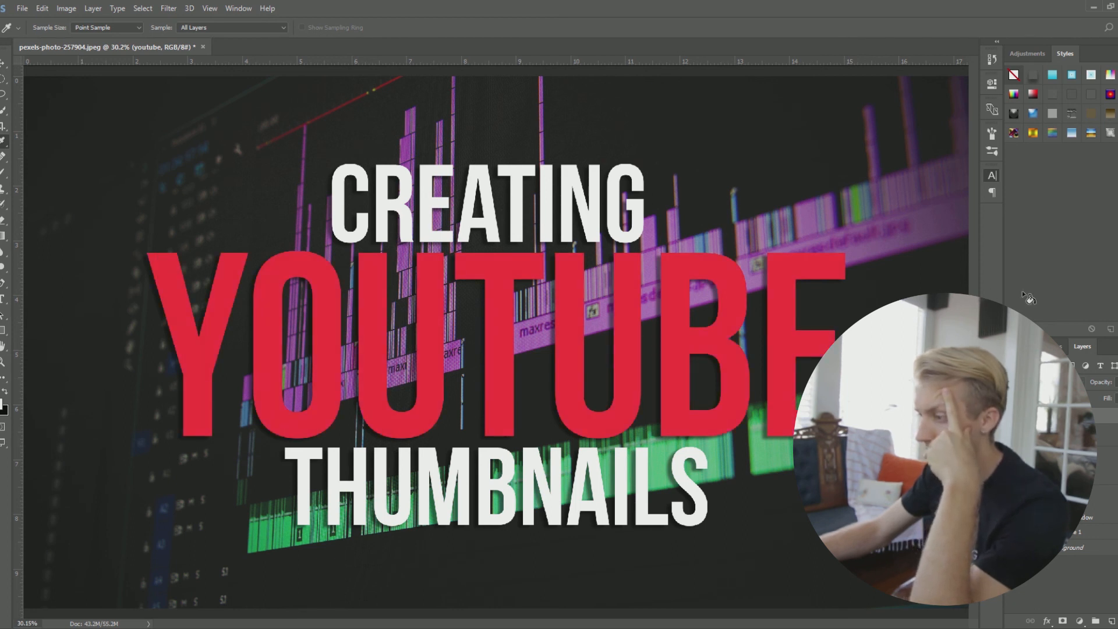
Duplicate the "YOUTUBE" text layer with a slight offset down and to the right, and fill one of the two layers white.
key("z")
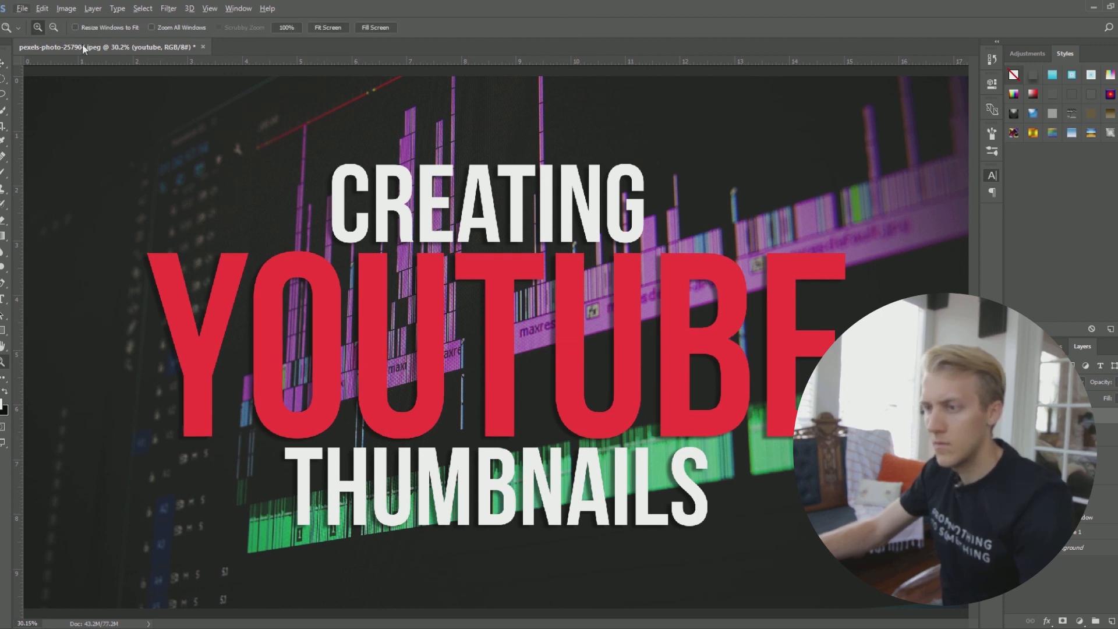
left_click(374, 289)
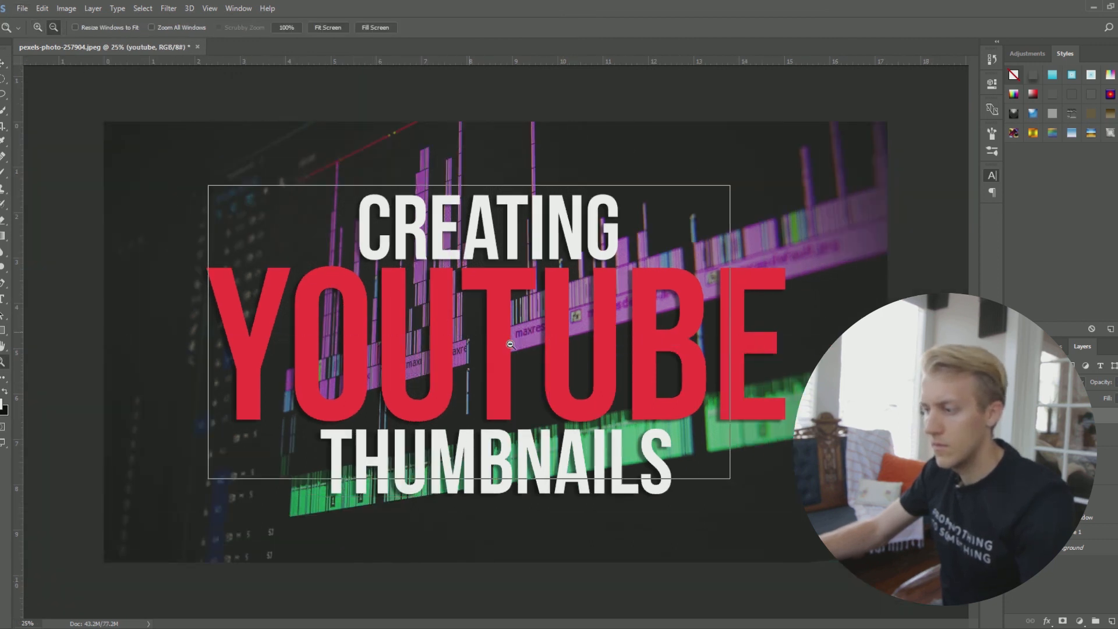
left_click(466, 327)
left_click(509, 345)
left_click(508, 344)
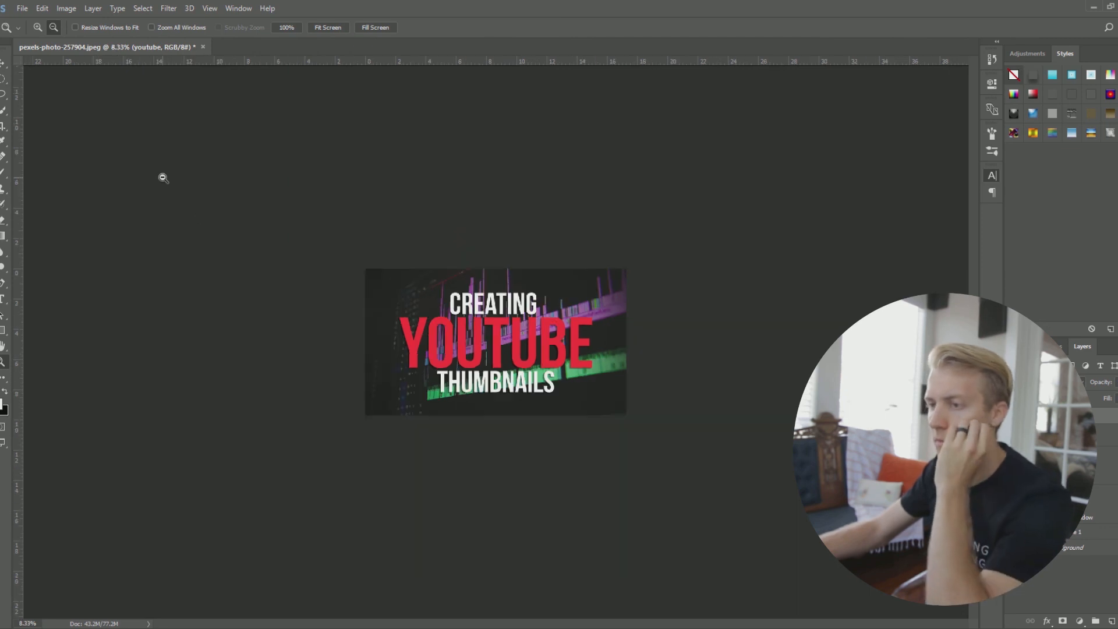
left_click(2, 66)
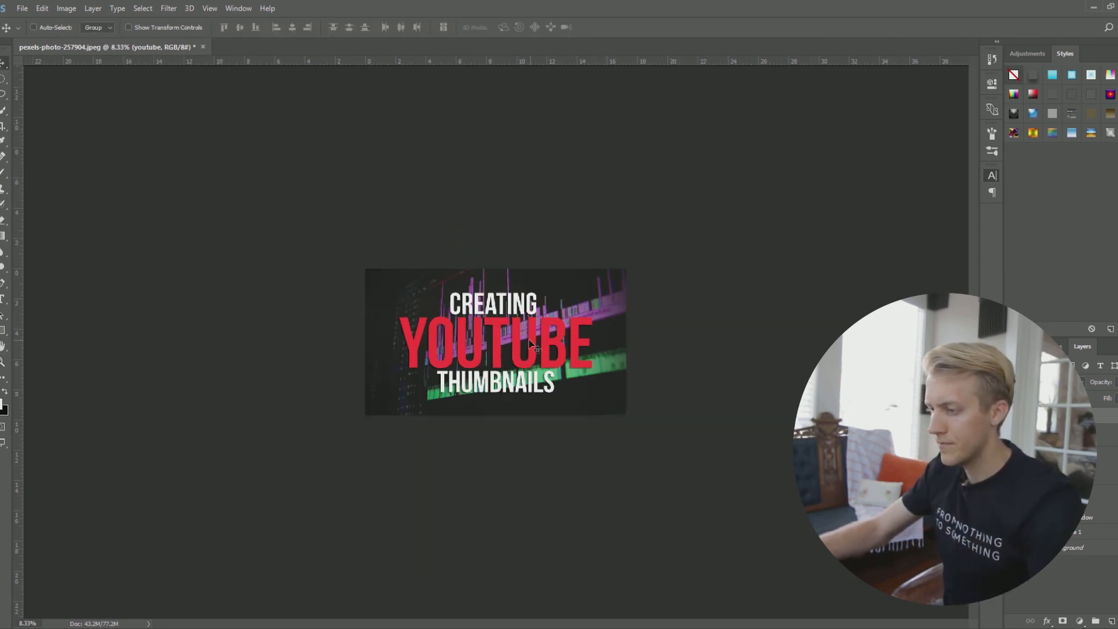
left_click_drag(529, 343, 555, 357)
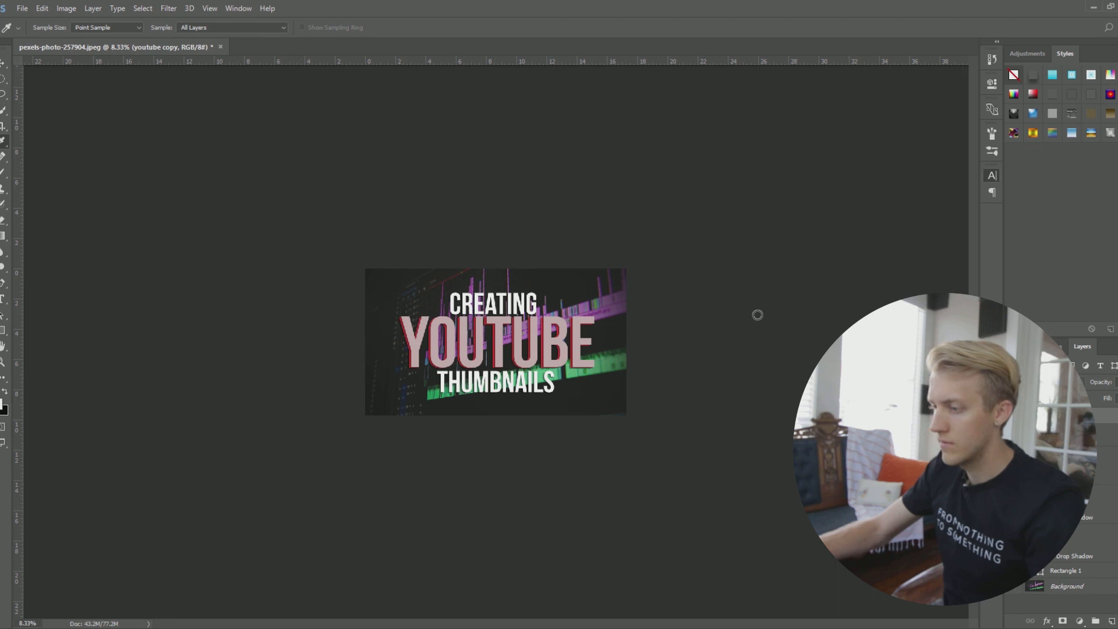
Place the white "YOUTUBE" layer above the red one and offset it slightly to the right, leaving a red edge on its left.
key("v")
left_click_drag(1066, 454, 1065, 409)
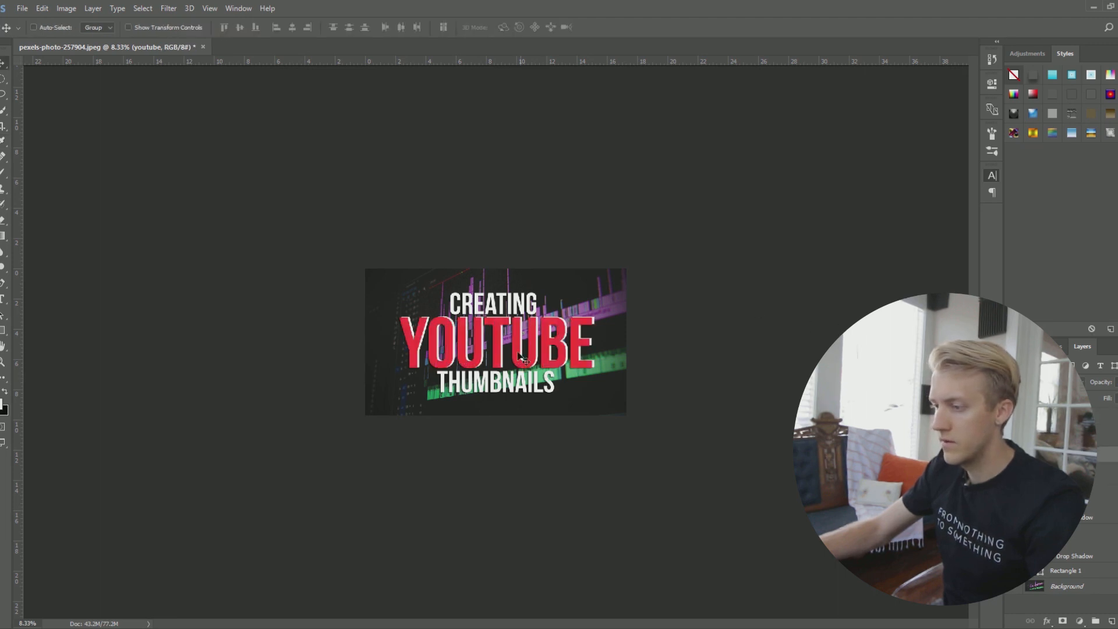
key("ctrl+bracketright")
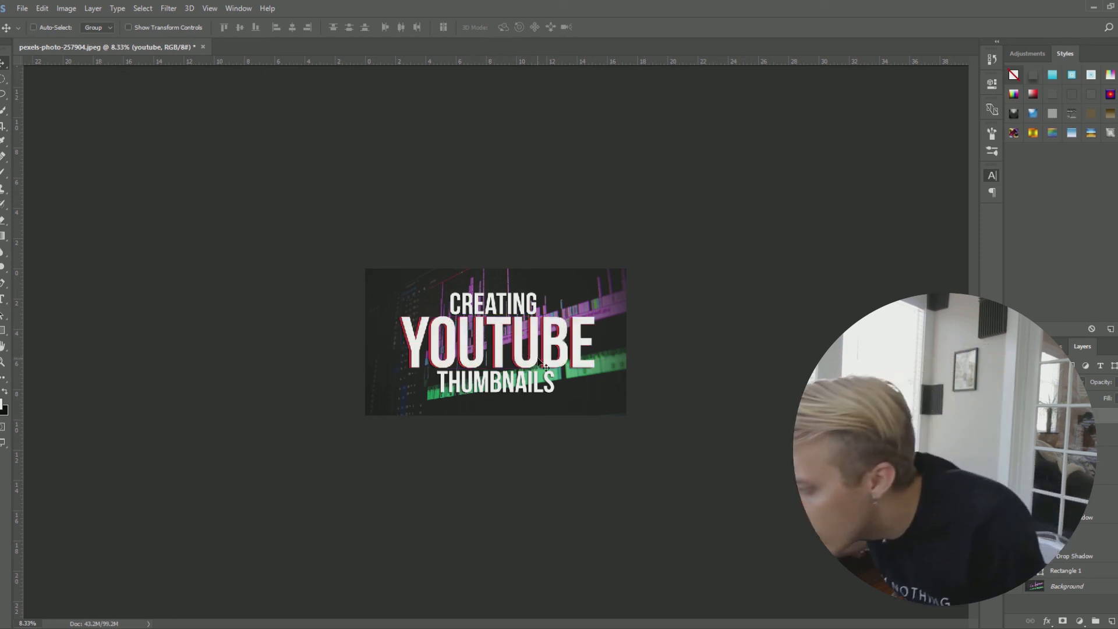
left_click_drag(546, 362, 548, 364)
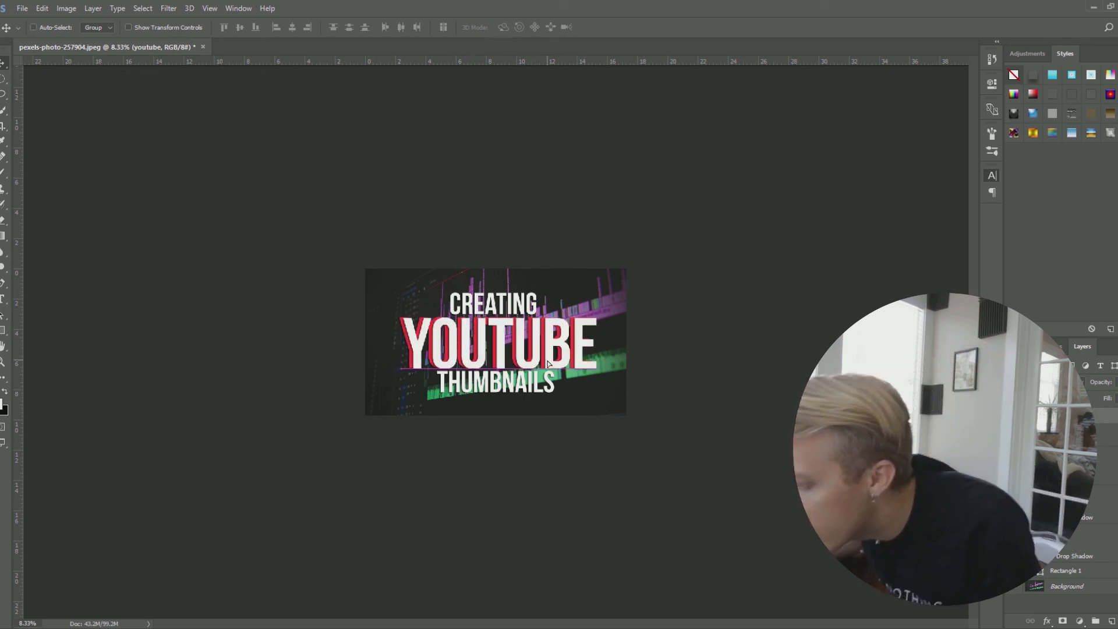
left_click_drag(536, 353, 535, 352)
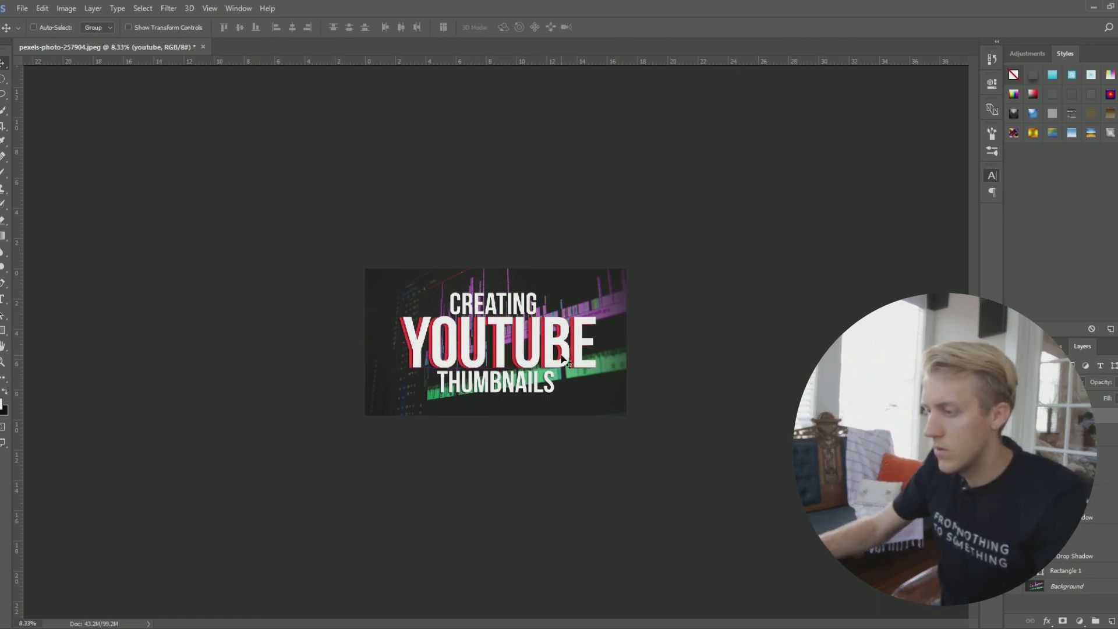
Shift the white "YOUTUBE" text slightly back toward the red layer to narrow the red edge.
key("z")
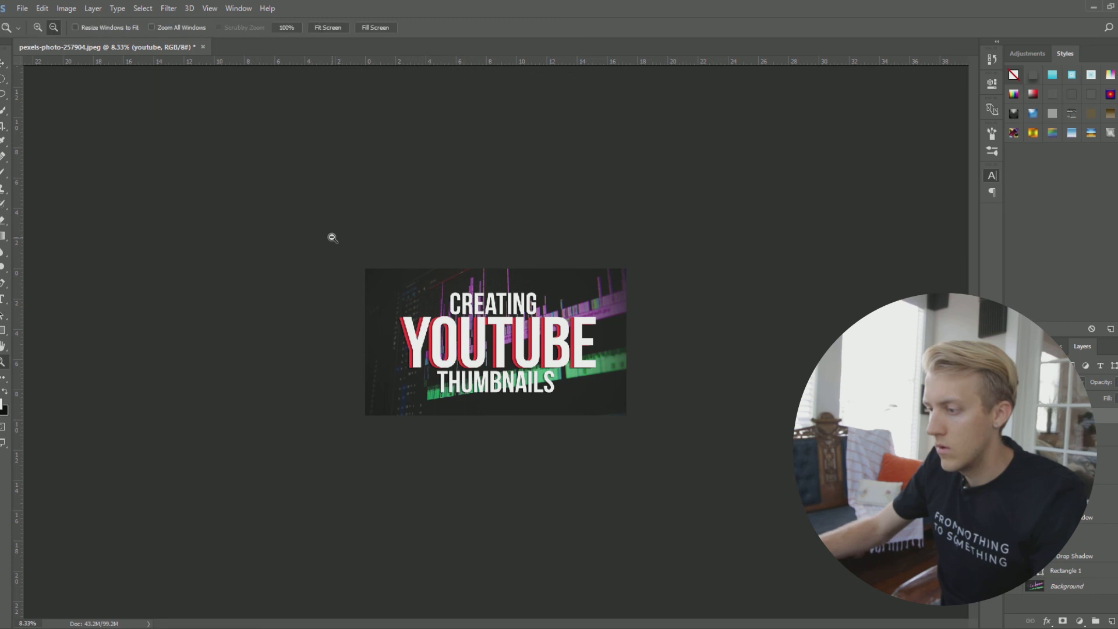
left_click(522, 370, "alt")
left_click(517, 367)
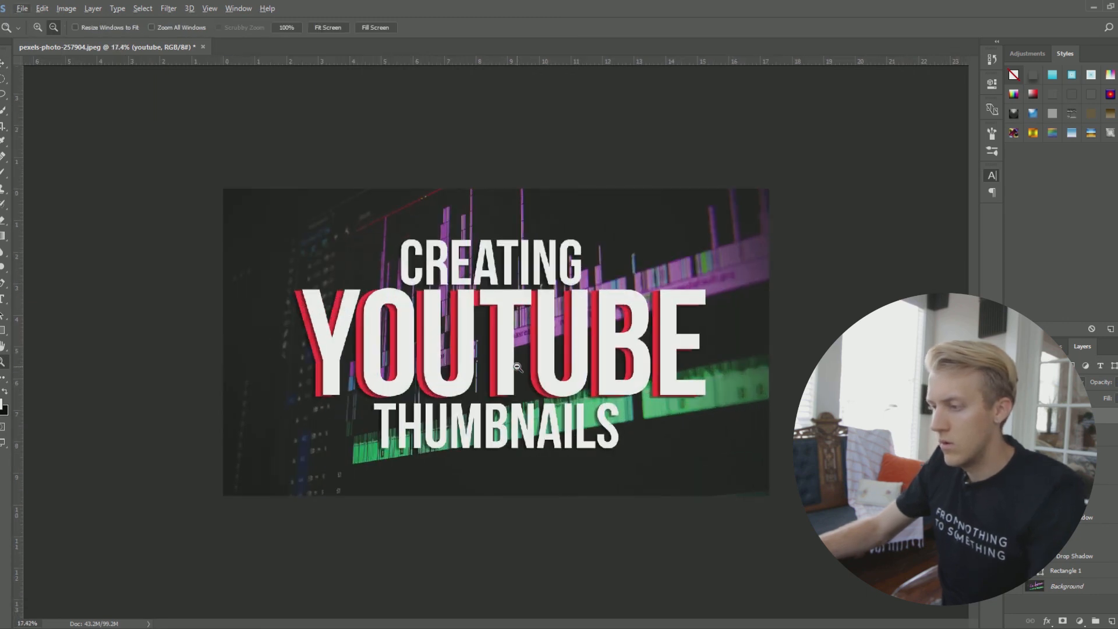
key("v")
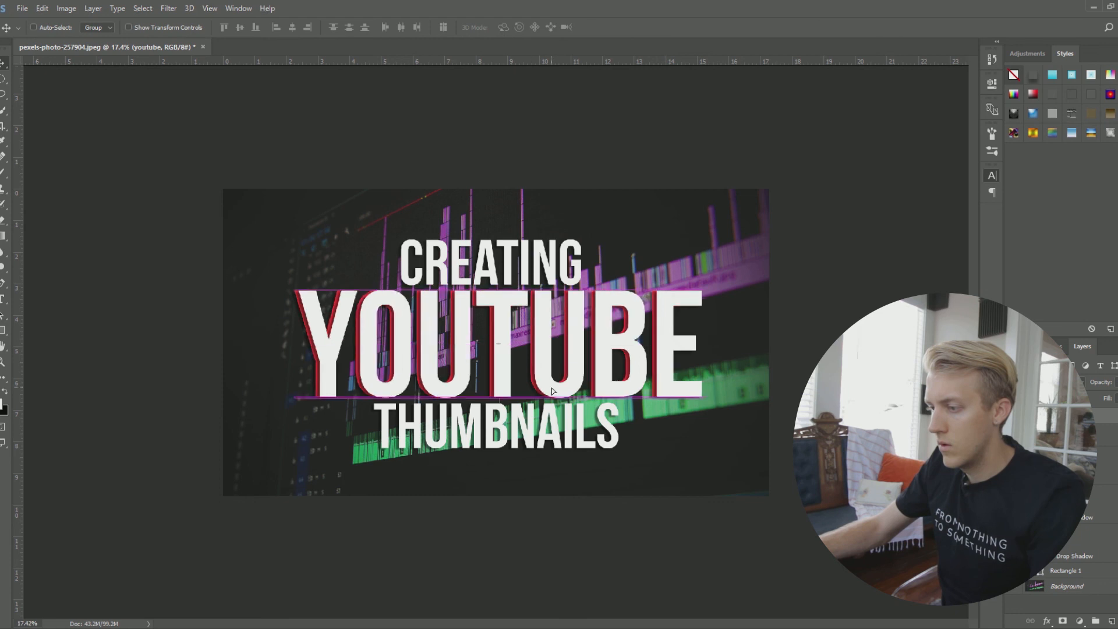